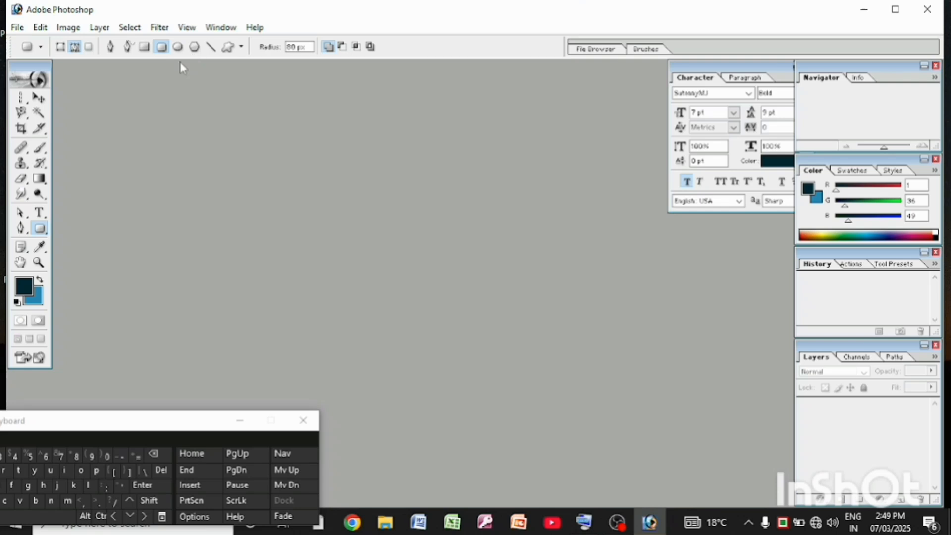
Start a new document and set its width to 5 inches
{"action": "left_click", "coordinate": [16, 29]}
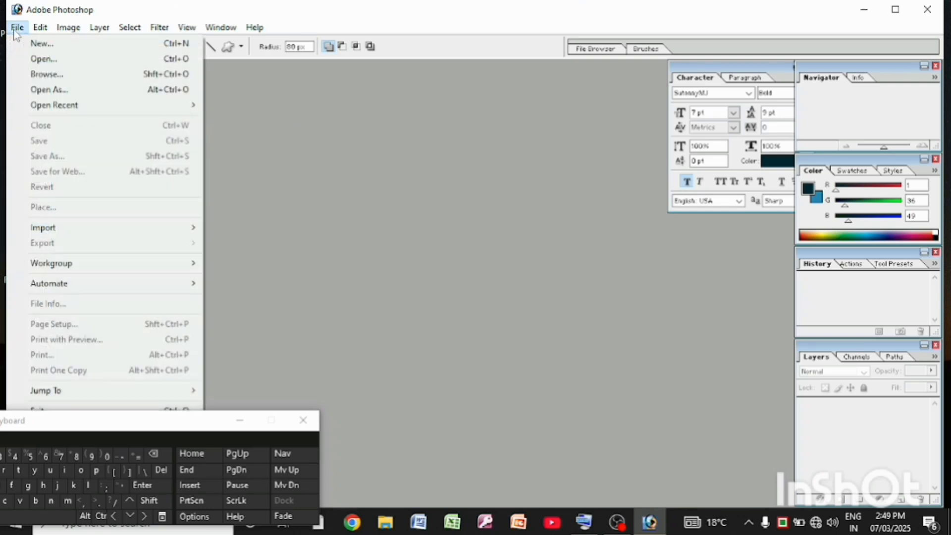
{"action": "left_click", "coordinate": [52, 49]}
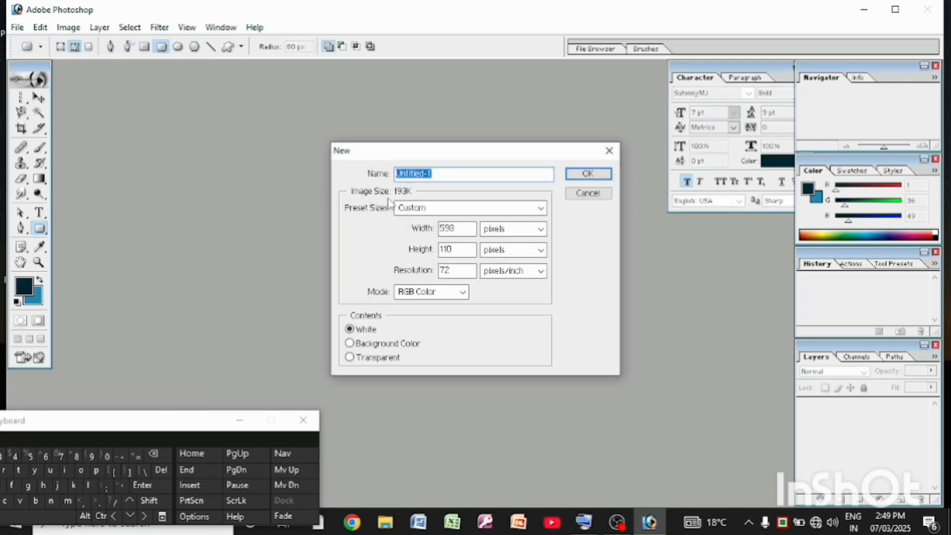
{"action": "double_click", "coordinate": [459, 227]}
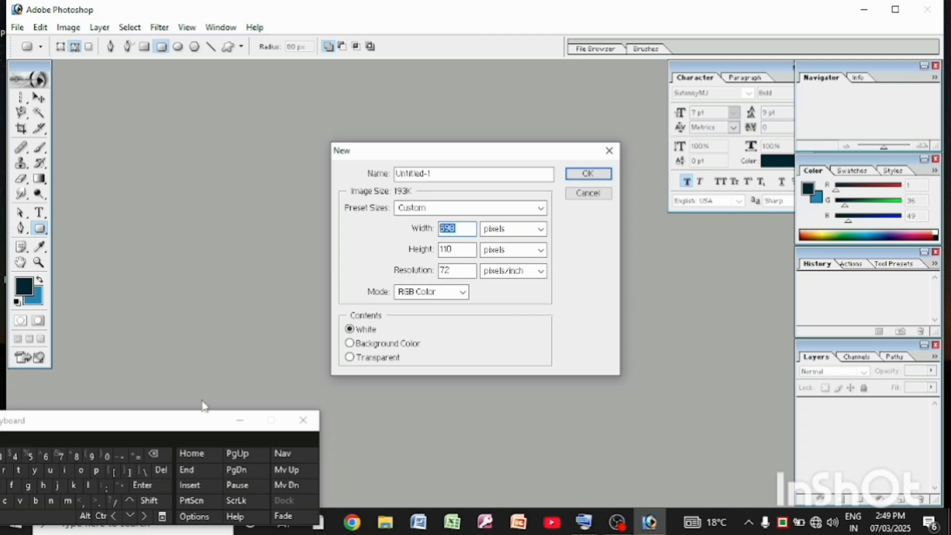
{"action": "left_click_drag", "start_coordinate": [168, 421], "coordinate": [243, 389]}
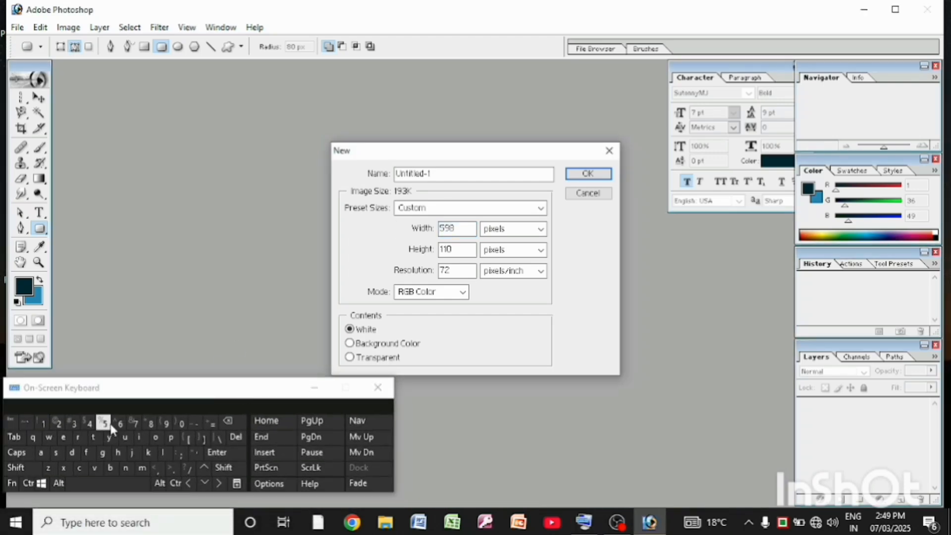
{"action": "left_click", "coordinate": [453, 231]}
{"action": "double_click", "coordinate": [458, 231]}
{"action": "left_click", "coordinate": [106, 424]}
{"action": "left_click", "coordinate": [538, 231]}
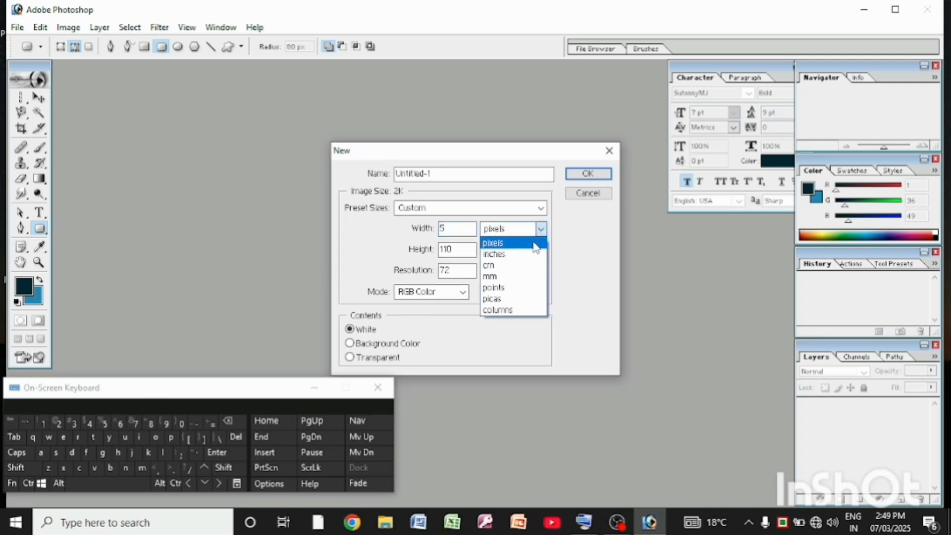
{"action": "left_click", "coordinate": [511, 253]}
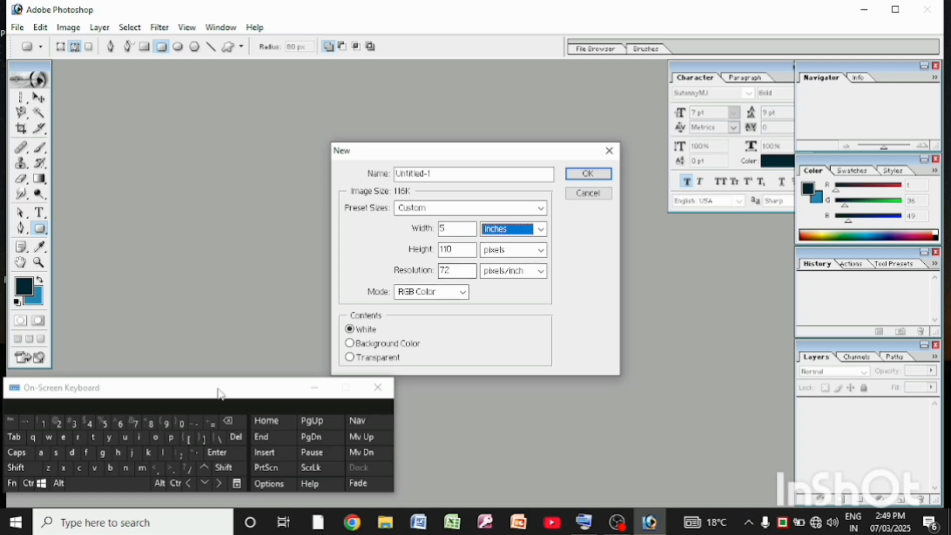
Set the new document's height to 8 inches
{"action": "left_click", "coordinate": [459, 253]}
{"action": "double_click", "coordinate": [460, 253]}
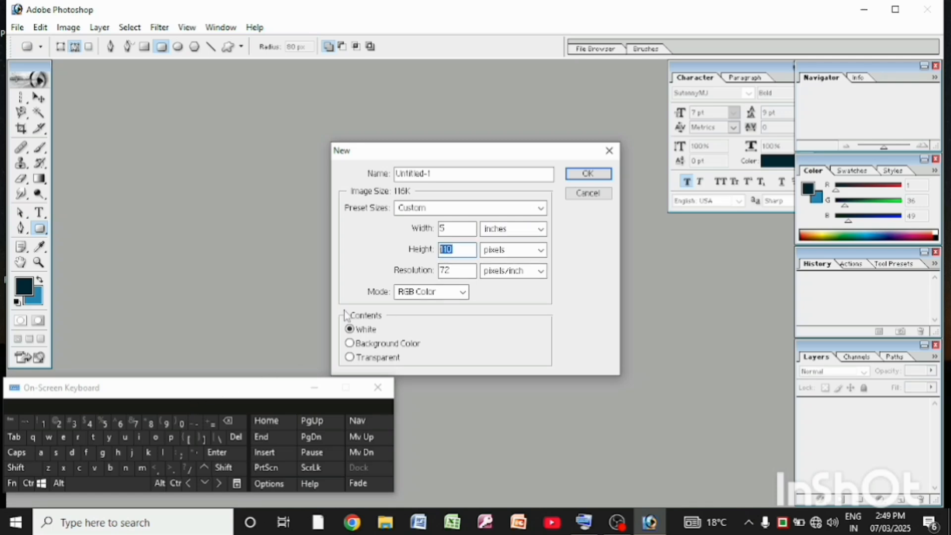
{"action": "left_click", "coordinate": [151, 423]}
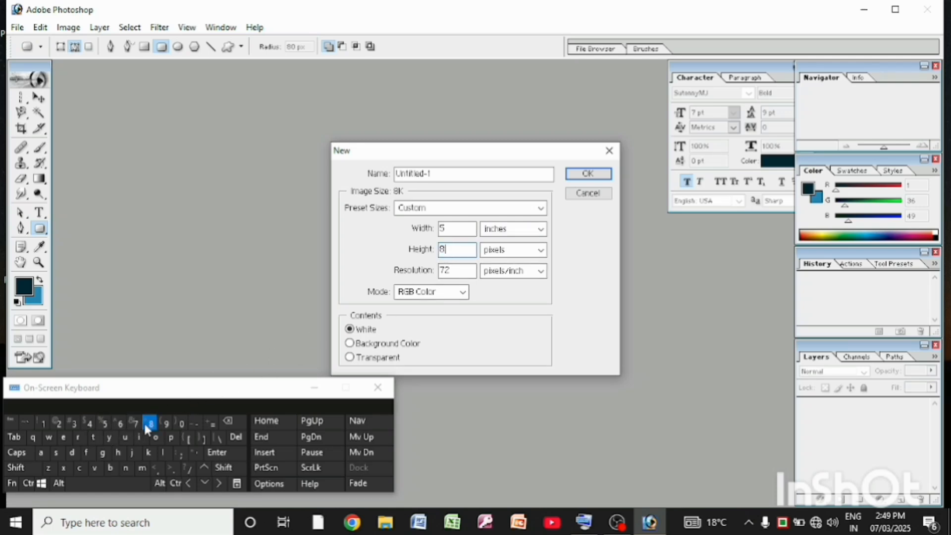
{"action": "left_click", "coordinate": [525, 250]}
{"action": "left_click", "coordinate": [522, 275]}
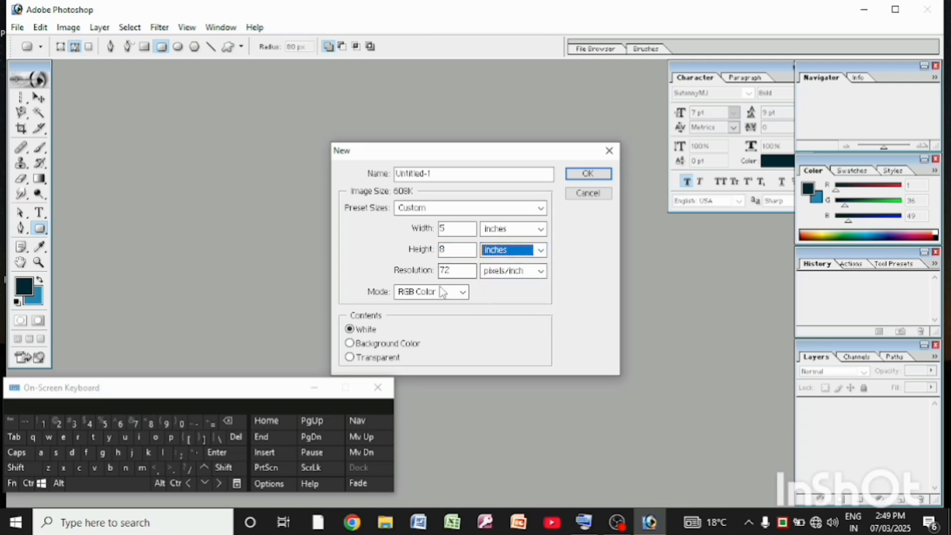
Set the resolution to 300 pixels/inch and create the white RGB document
{"action": "double_click", "coordinate": [455, 271]}
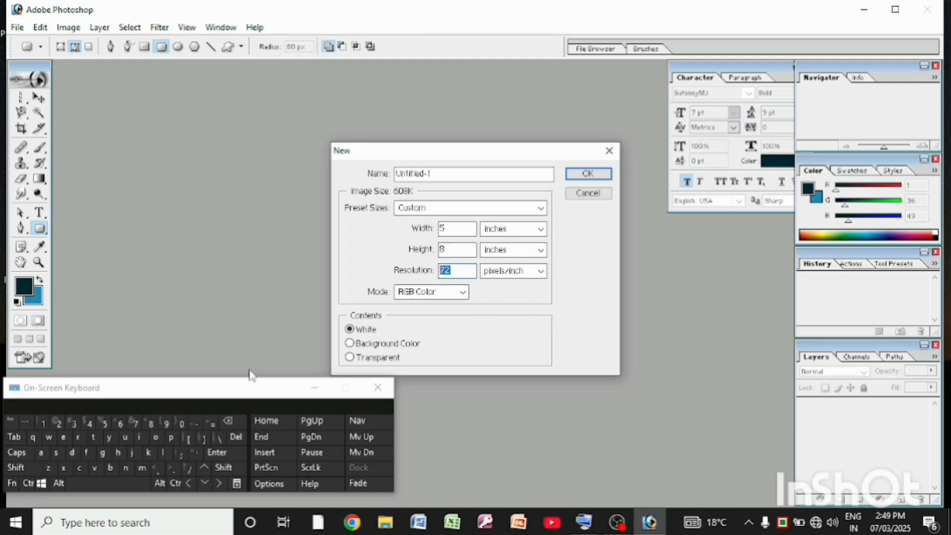
{"action": "left_click", "coordinate": [73, 422]}
{"action": "left_click", "coordinate": [182, 423]}
{"action": "left_click", "coordinate": [183, 426]}
{"action": "left_click", "coordinate": [583, 174]}
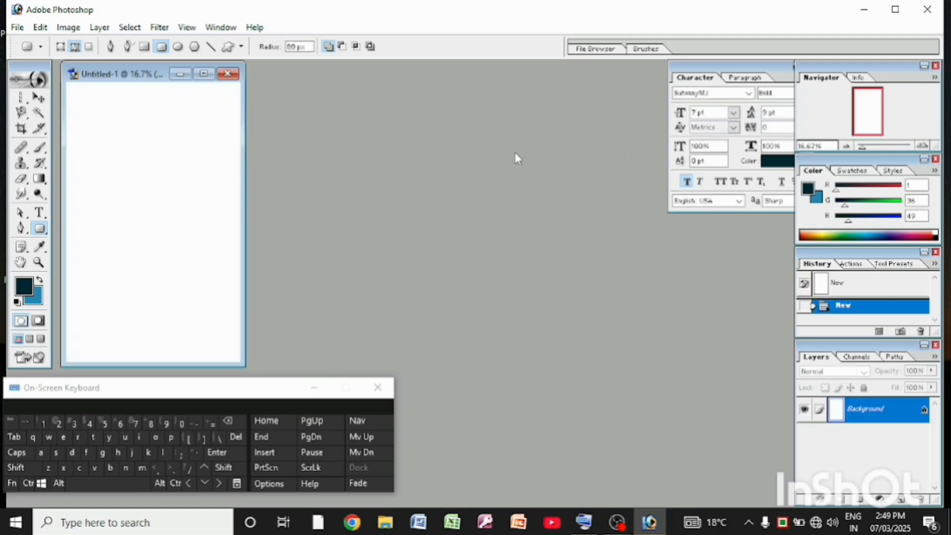
Maximize the document window and move the on-screen keyboard away from the page
{"action": "left_click", "coordinate": [204, 73]}
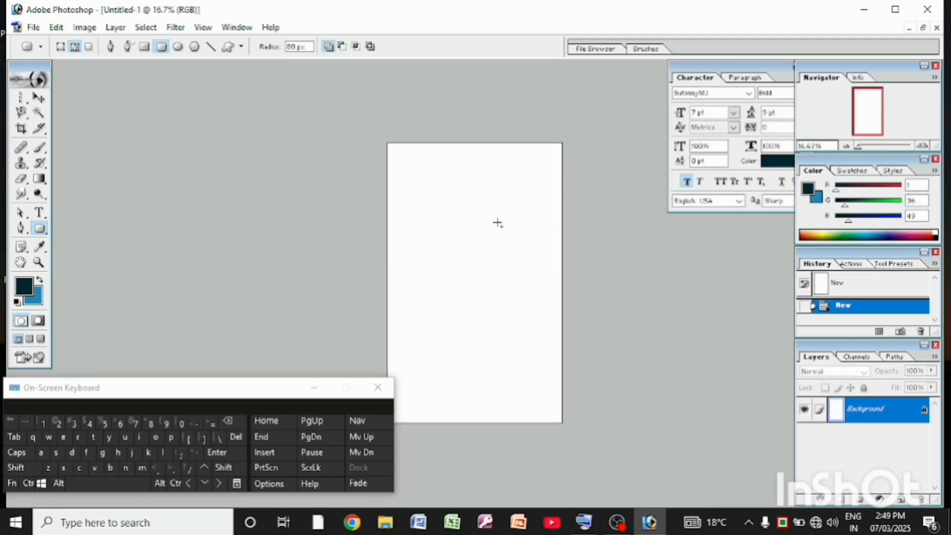
{"action": "scroll", "coordinate": [500, 222], "scroll_direction": "down", "scroll_amount": 2}
{"action": "scroll", "coordinate": [502, 236], "scroll_direction": "up", "scroll_amount": 6}
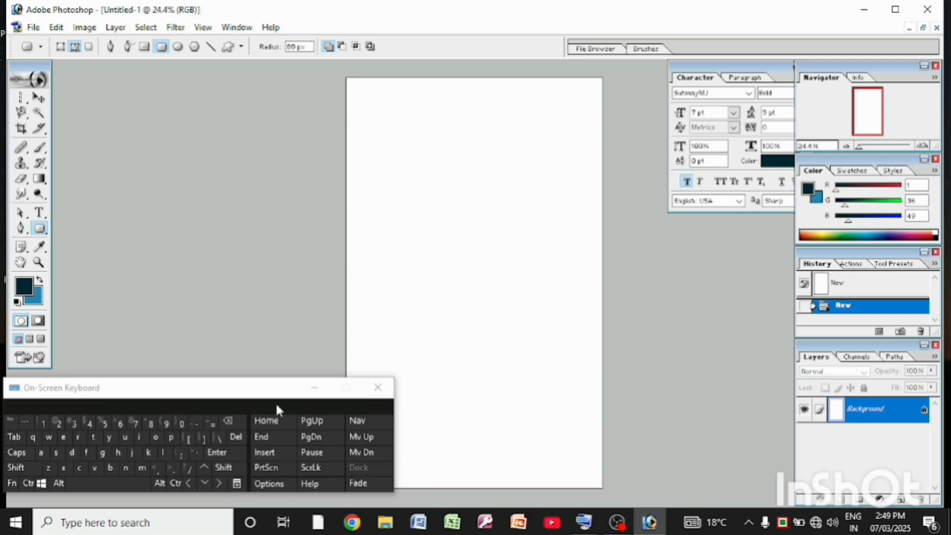
{"action": "left_click_drag", "start_coordinate": [277, 406], "coordinate": [195, 382]}
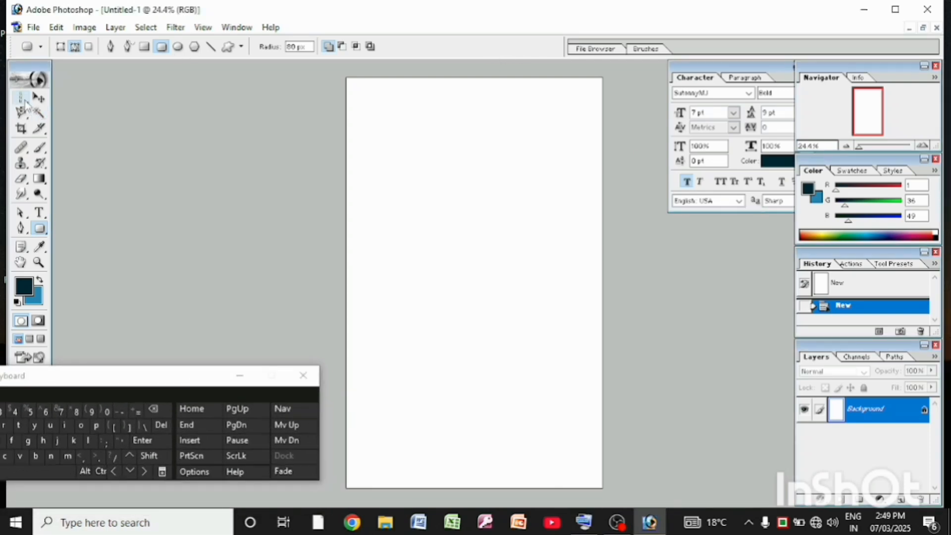
Marquee a full-width band along the page's top edge and fill it with a solid colour layer in blue 0A6C90
{"action": "left_click_drag", "start_coordinate": [28, 106], "coordinate": [64, 98]}
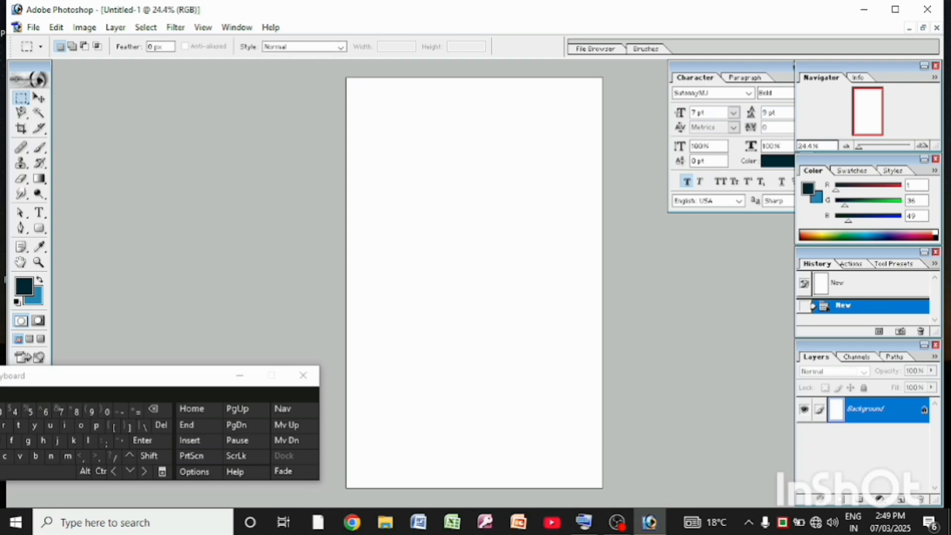
{"action": "left_click_drag", "start_coordinate": [362, 89], "coordinate": [604, 107]}
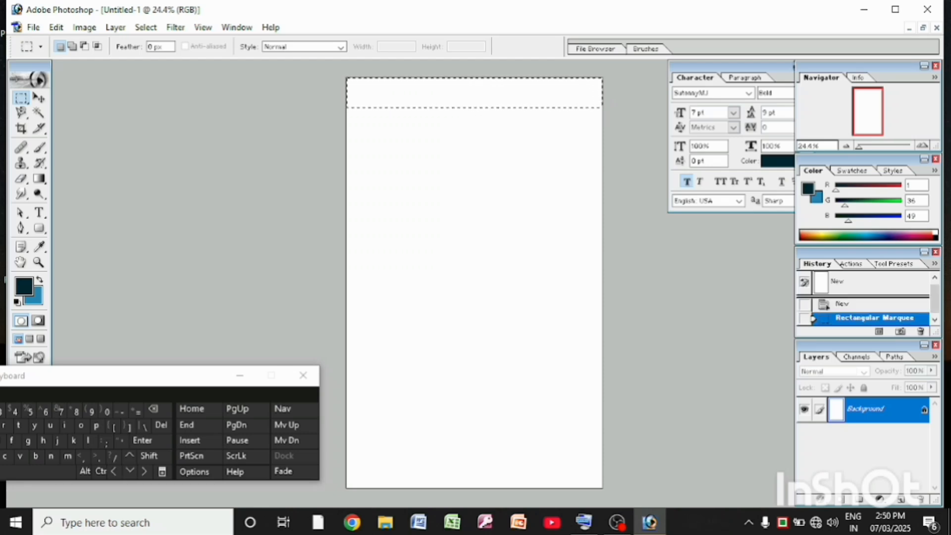
{"action": "left_click", "coordinate": [880, 501]}
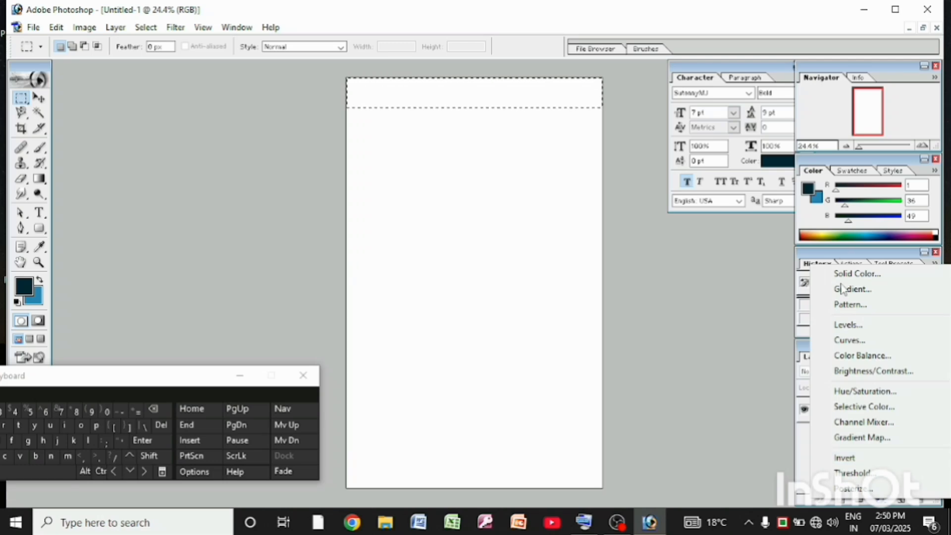
{"action": "left_click", "coordinate": [854, 274]}
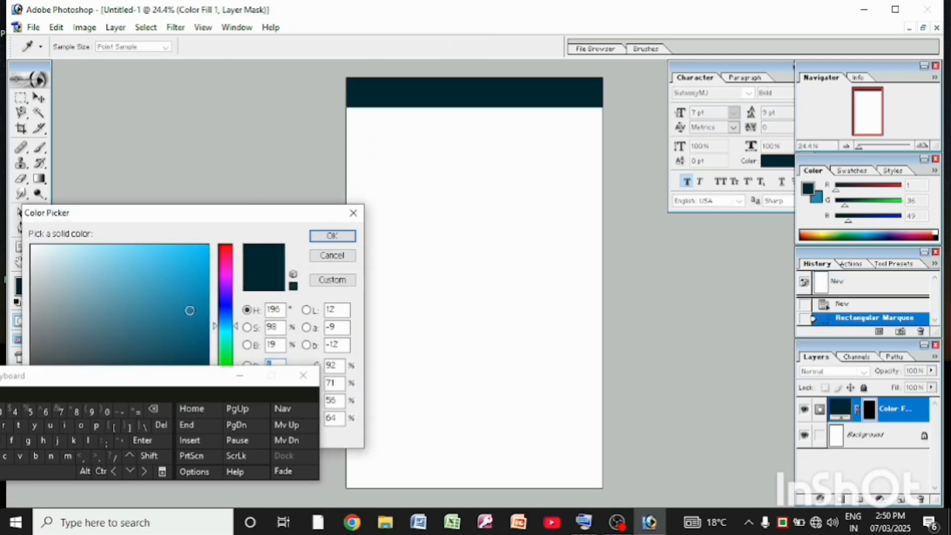
{"action": "left_click_drag", "start_coordinate": [203, 386], "coordinate": [170, 458]}
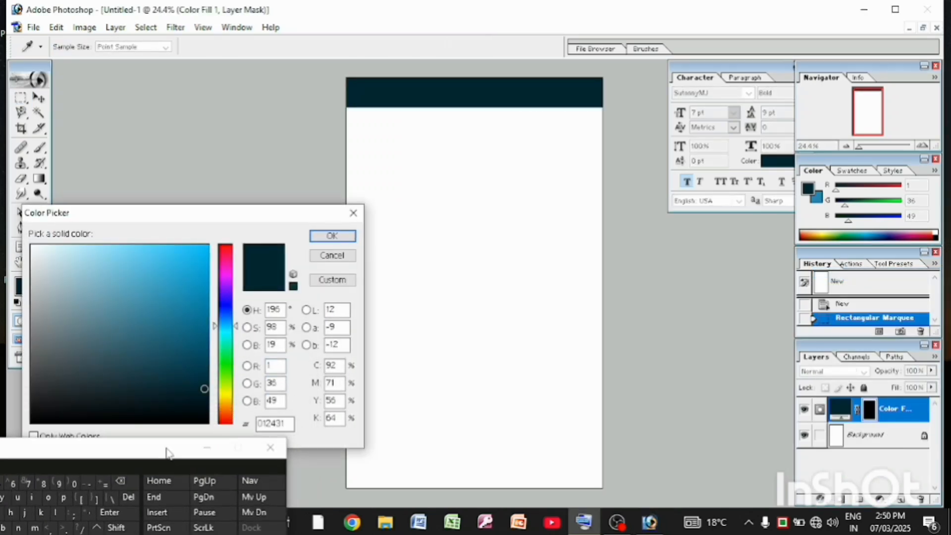
{"action": "mouse_move", "coordinate": [191, 340]}
{"action": "left_mouse_down"}
{"action": "mouse_move", "coordinate": [174, 367]}
{"action": "mouse_move", "coordinate": [159, 347]}
{"action": "mouse_move", "coordinate": [175, 327]}
{"action": "mouse_move", "coordinate": [151, 320]}
{"action": "mouse_move", "coordinate": [193, 310]}
{"action": "mouse_move", "coordinate": [203, 318]}
{"action": "mouse_move", "coordinate": [202, 299]}
{"action": "mouse_move", "coordinate": [189, 311]}
{"action": "left_mouse_up"}
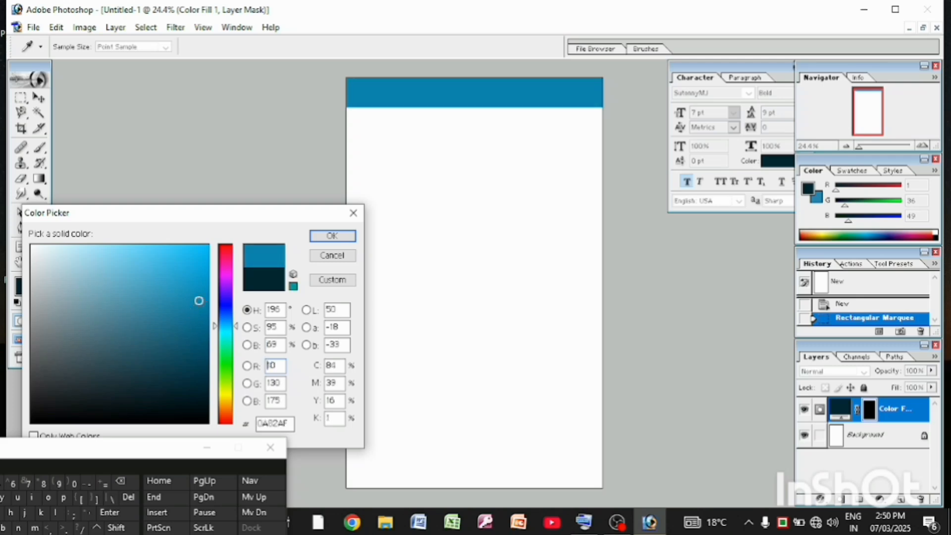
{"action": "left_click", "coordinate": [193, 324]}
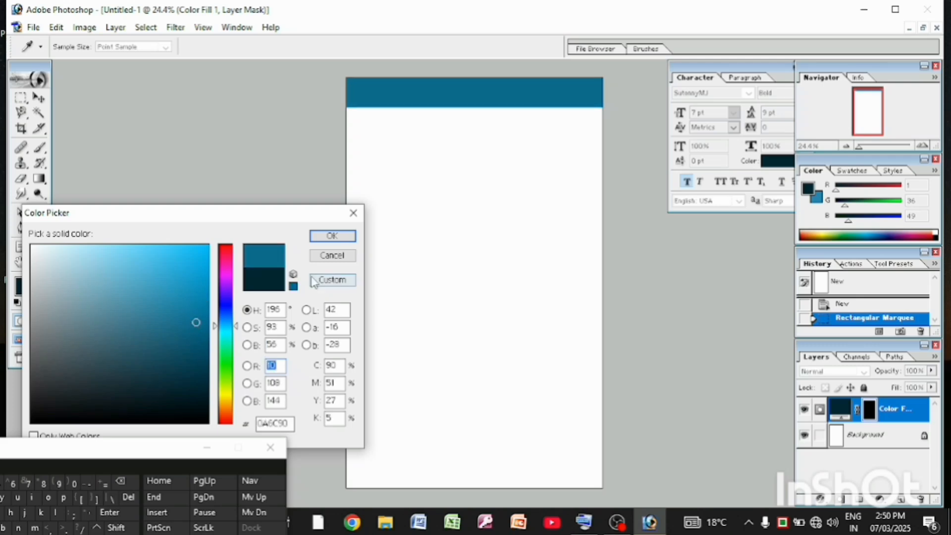
{"action": "left_click", "coordinate": [322, 238]}
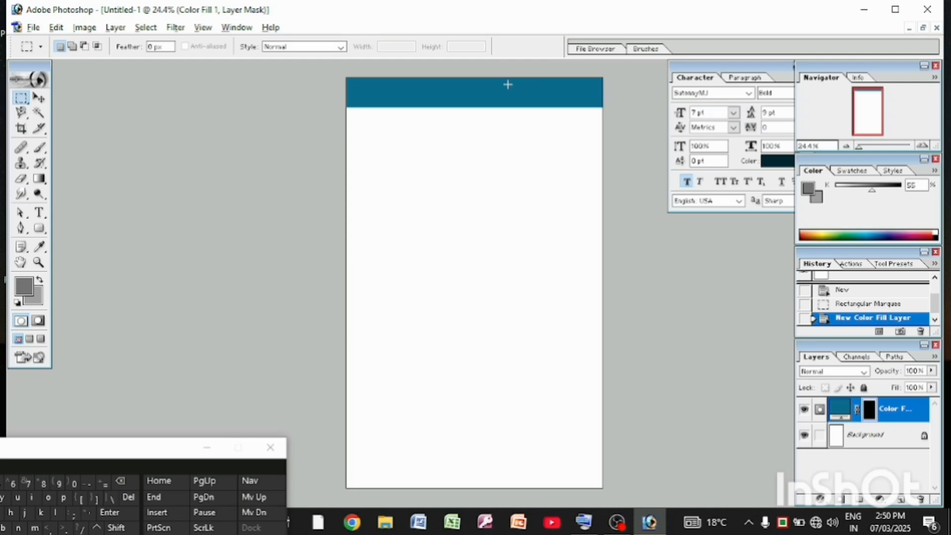
Duplicate the blue band layer and move the copy down to the page's bottom edge
{"action": "left_click", "coordinate": [39, 98]}
{"action": "mouse_move", "coordinate": [483, 96]}
{"action": "left_mouse_down"}
{"action": "mouse_move", "coordinate": [479, 121]}
{"action": "mouse_move", "coordinate": [481, 99]}
{"action": "left_mouse_up"}
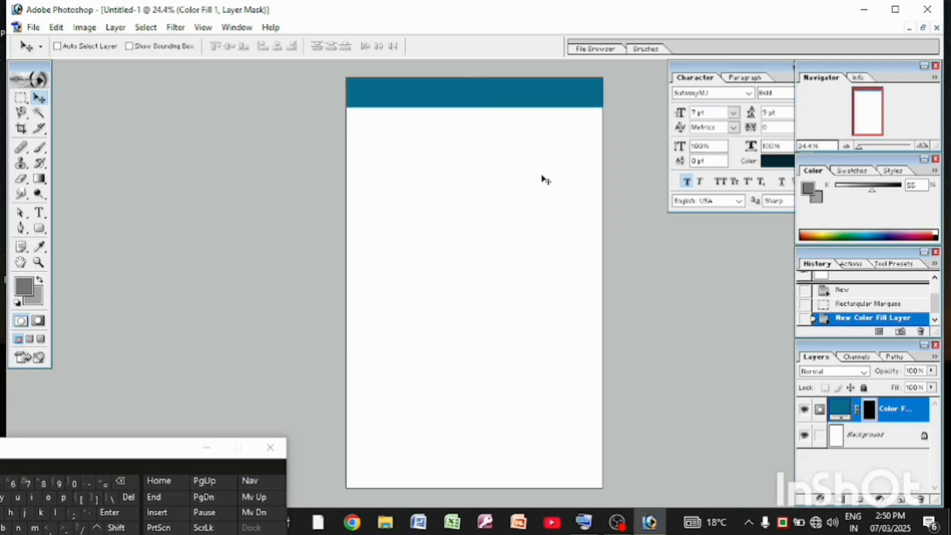
{"action": "key", "text": "ctrl+j"}
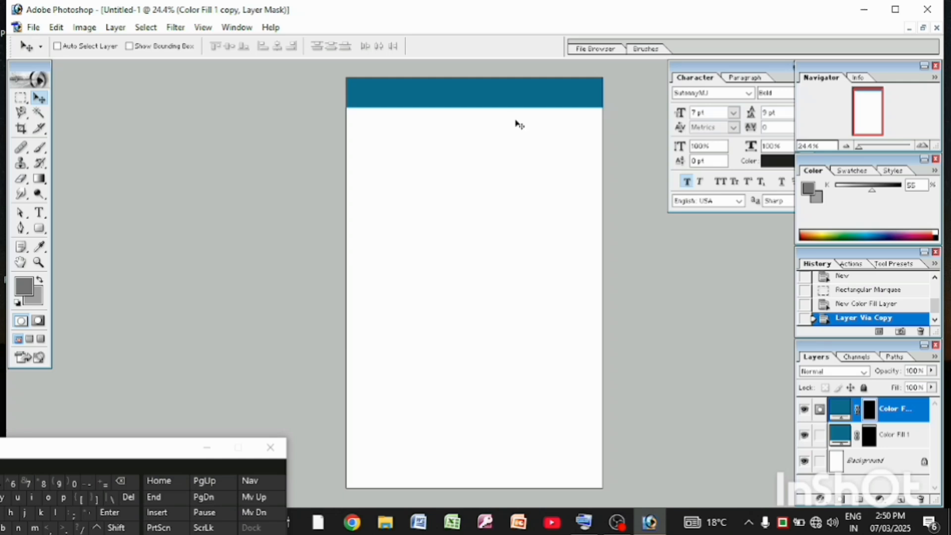
{"action": "left_click_drag", "start_coordinate": [512, 99], "coordinate": [508, 472]}
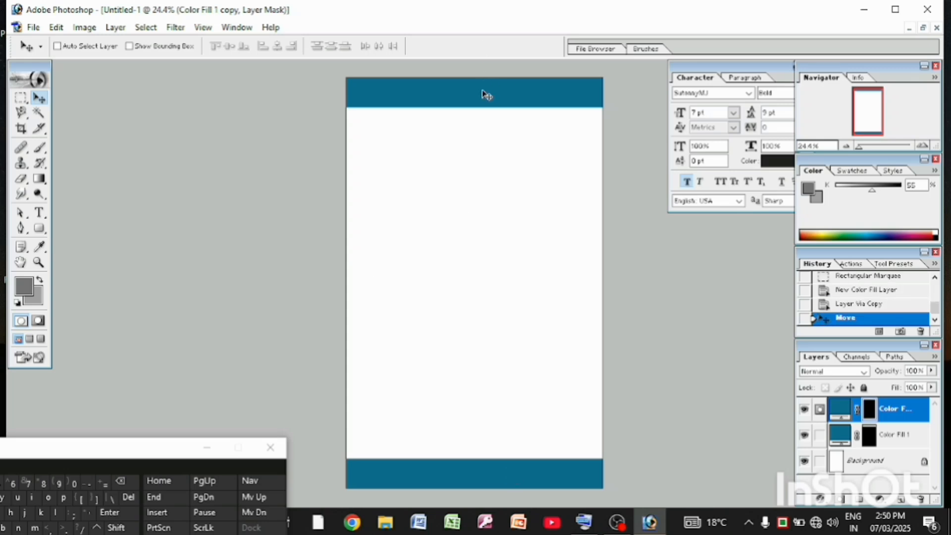
{"action": "mouse_move", "coordinate": [485, 94]}
{"action": "left_mouse_down"}
{"action": "mouse_move", "coordinate": [483, 112]}
{"action": "mouse_move", "coordinate": [479, 100]}
{"action": "left_mouse_up"}
{"action": "left_click_drag", "start_coordinate": [496, 470], "coordinate": [501, 468]}
Duplicate the blue band layer two more times and reposition each copy over the existing edge bands
{"action": "key", "text": "ctrl+j"}
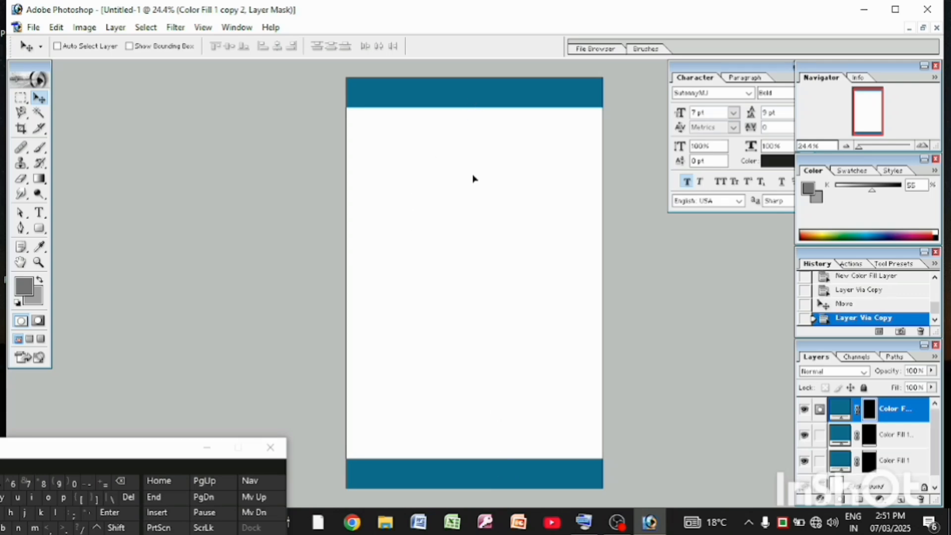
{"action": "left_click_drag", "start_coordinate": [473, 175], "coordinate": [471, 85]}
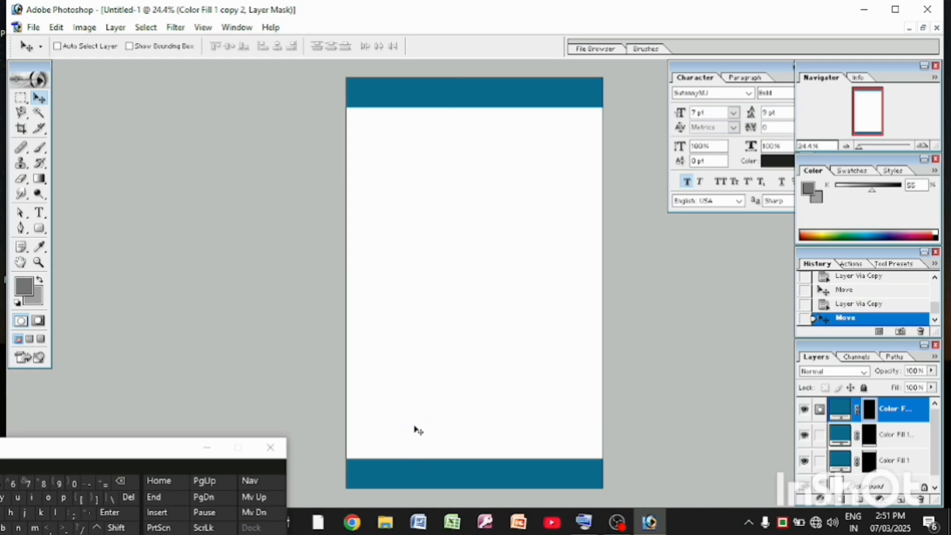
{"action": "scroll", "coordinate": [540, 345], "scroll_direction": "up", "scroll_amount": 1}
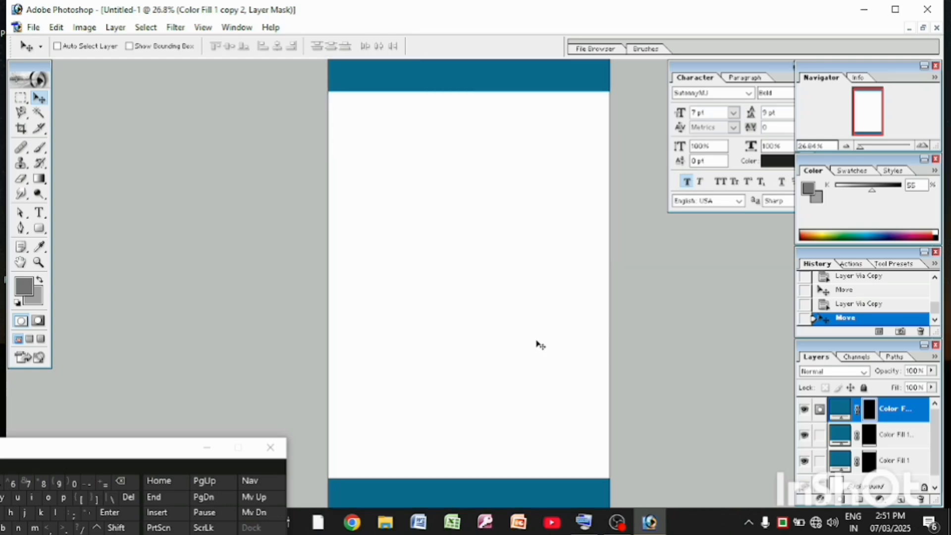
{"action": "scroll", "coordinate": [540, 345], "scroll_direction": "down", "scroll_amount": 1}
{"action": "scroll", "coordinate": [510, 296], "scroll_direction": "down", "scroll_amount": 1}
{"action": "scroll", "coordinate": [510, 295], "scroll_direction": "down", "scroll_amount": 2}
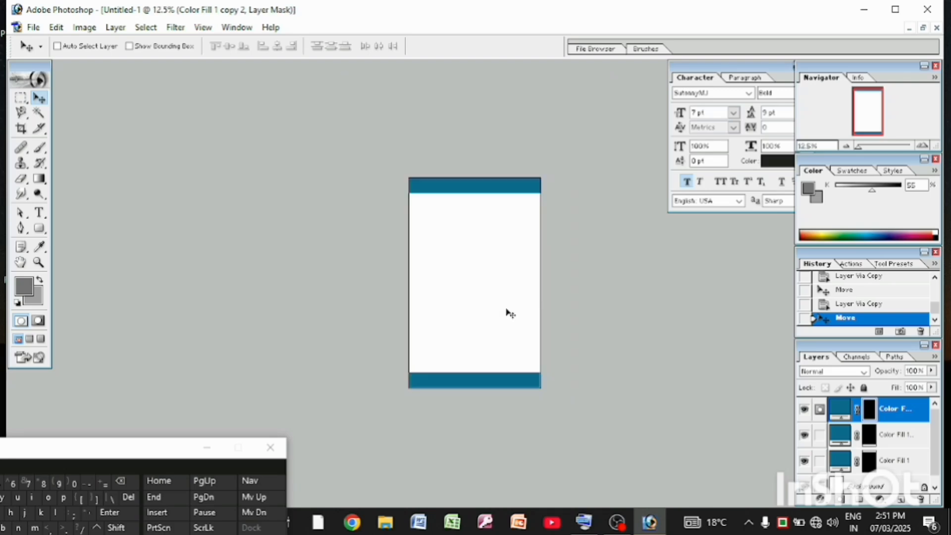
{"action": "scroll", "coordinate": [509, 316], "scroll_direction": "up", "scroll_amount": 1}
{"action": "scroll", "coordinate": [516, 319], "scroll_direction": "up", "scroll_amount": 1}
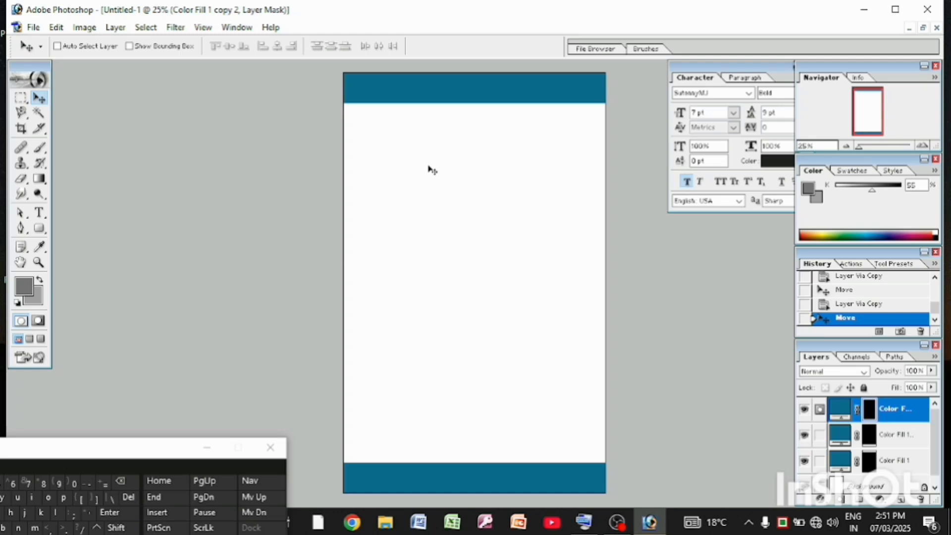
{"action": "key", "text": "ctrl+j"}
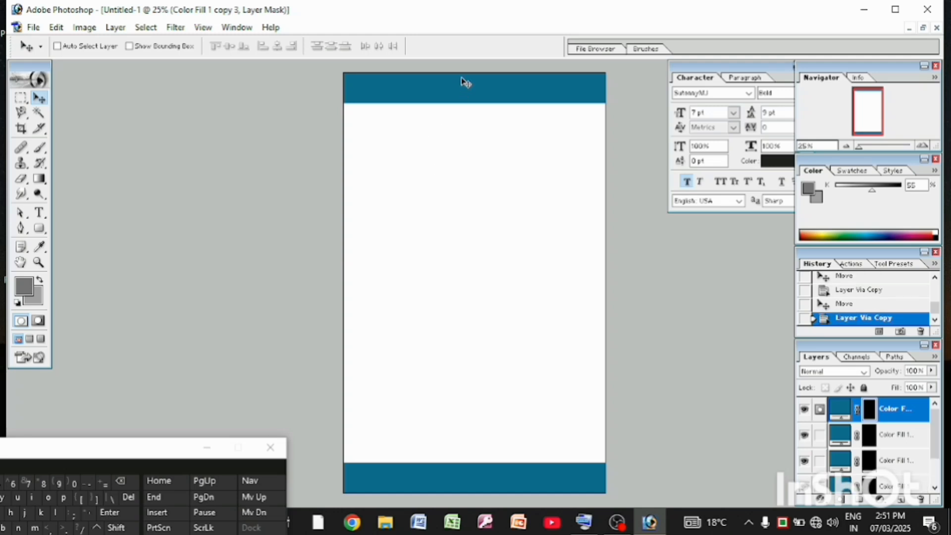
{"action": "left_click_drag", "start_coordinate": [469, 147], "coordinate": [469, 147]}
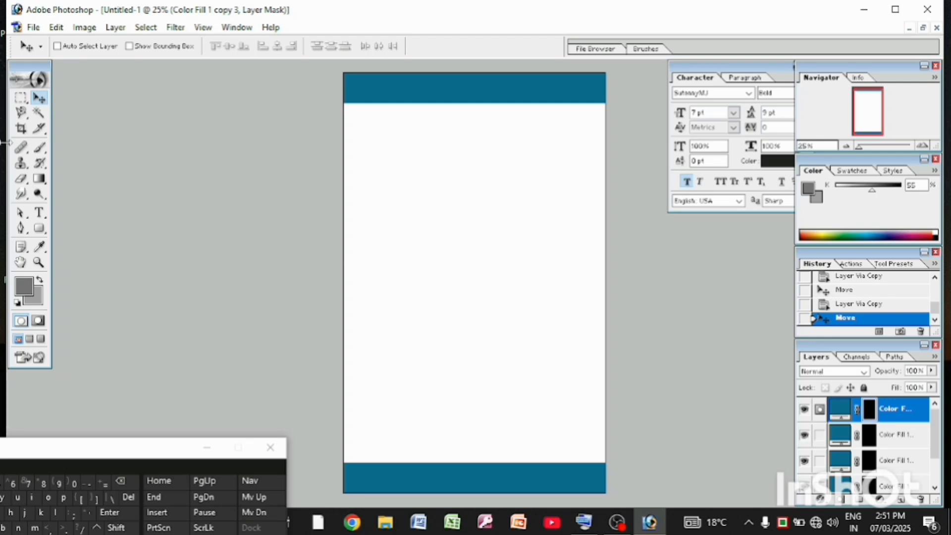
Marquee a thin full-width strip just above the bottom band and fill it with a solid colour layer in blue 0A6C90
{"action": "left_click_drag", "start_coordinate": [20, 98], "coordinate": [45, 100]}
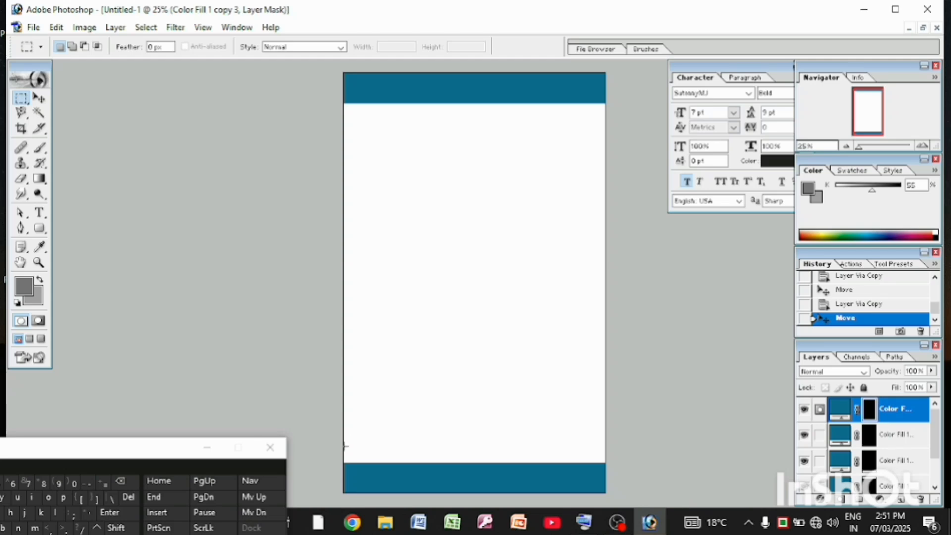
{"action": "left_click_drag", "start_coordinate": [397, 457], "coordinate": [634, 455]}
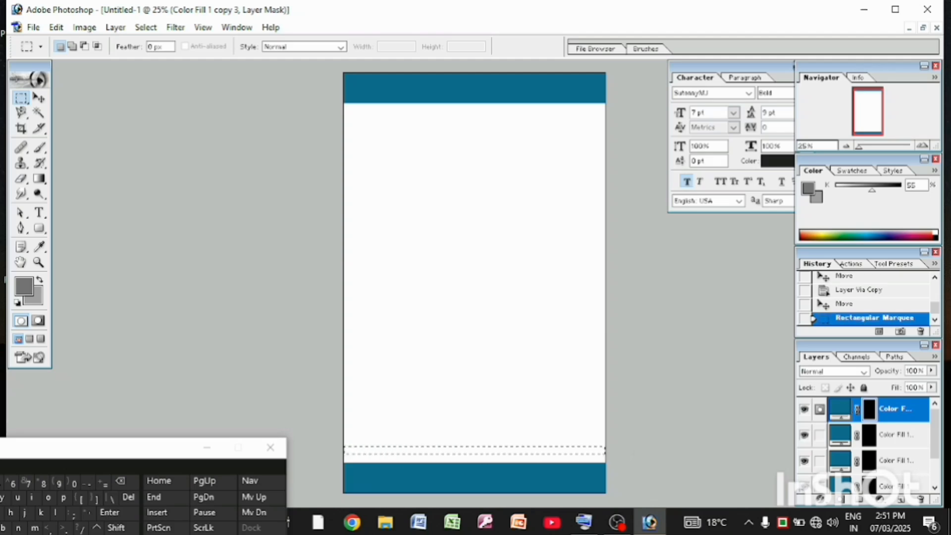
{"action": "left_click", "coordinate": [40, 246]}
{"action": "left_click", "coordinate": [382, 83]}
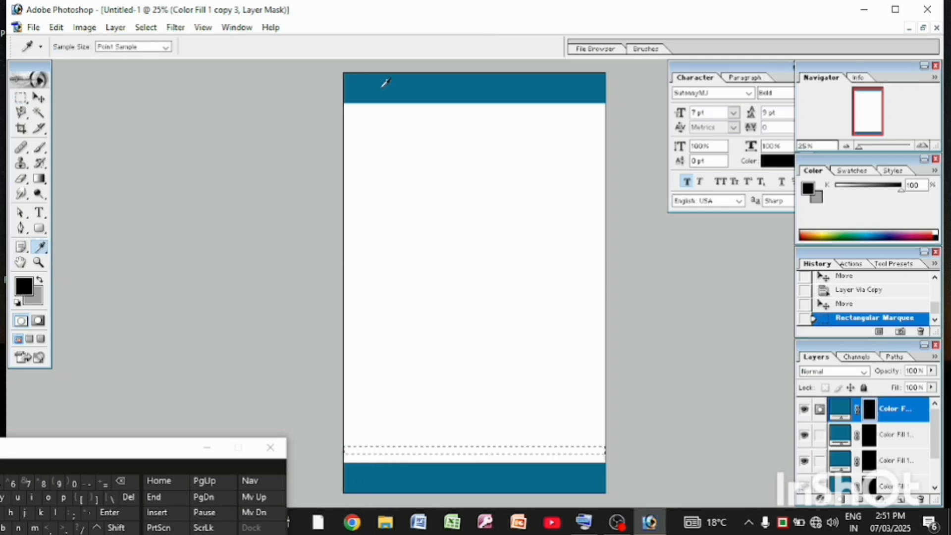
{"action": "left_click", "coordinate": [880, 499]}
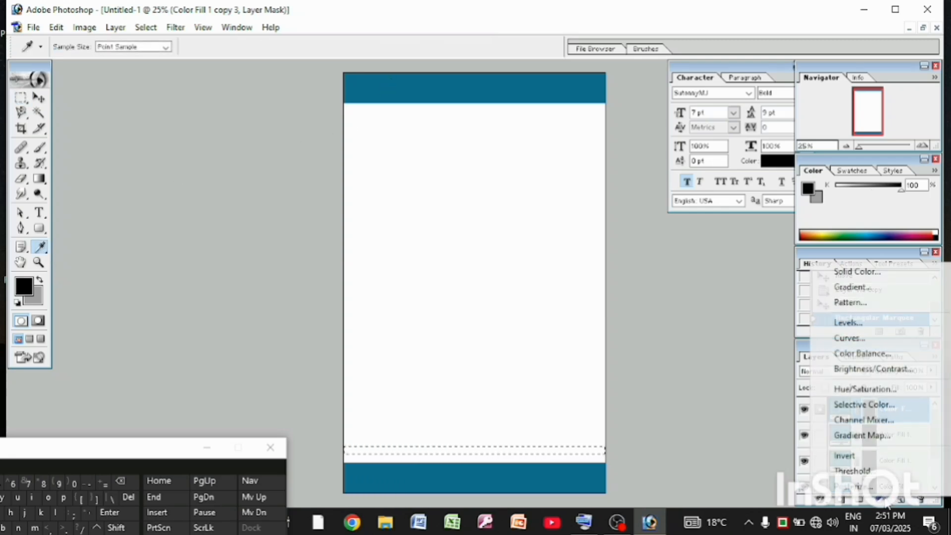
{"action": "left_click", "coordinate": [868, 271]}
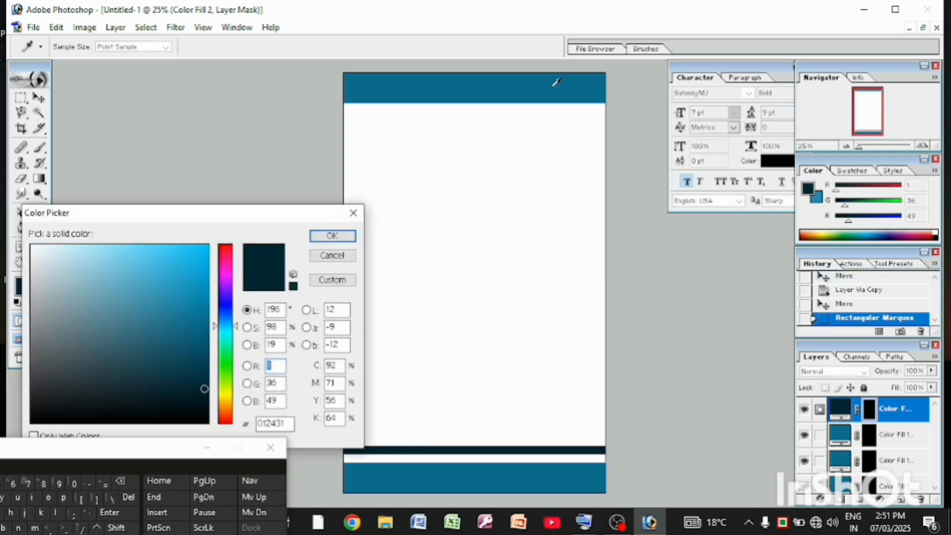
{"action": "left_click", "coordinate": [556, 81]}
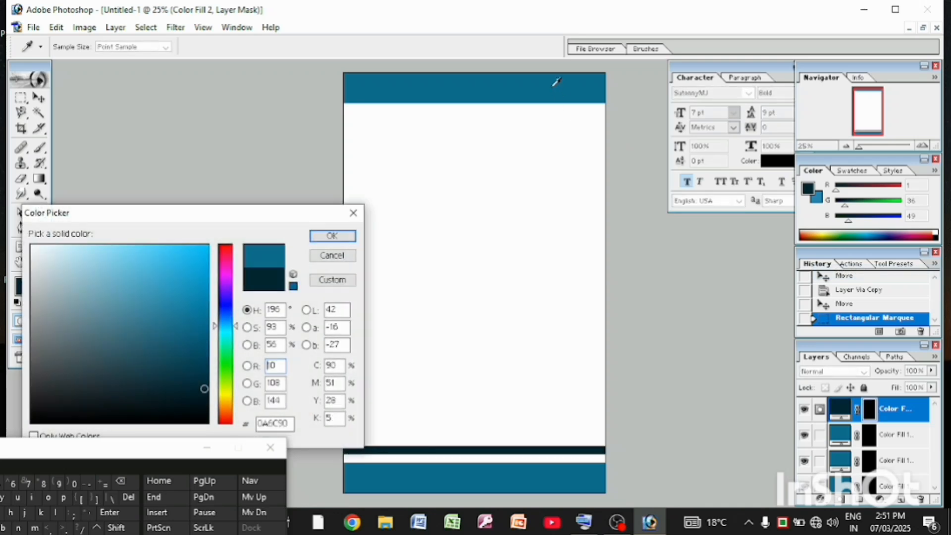
{"action": "left_click", "coordinate": [332, 236]}
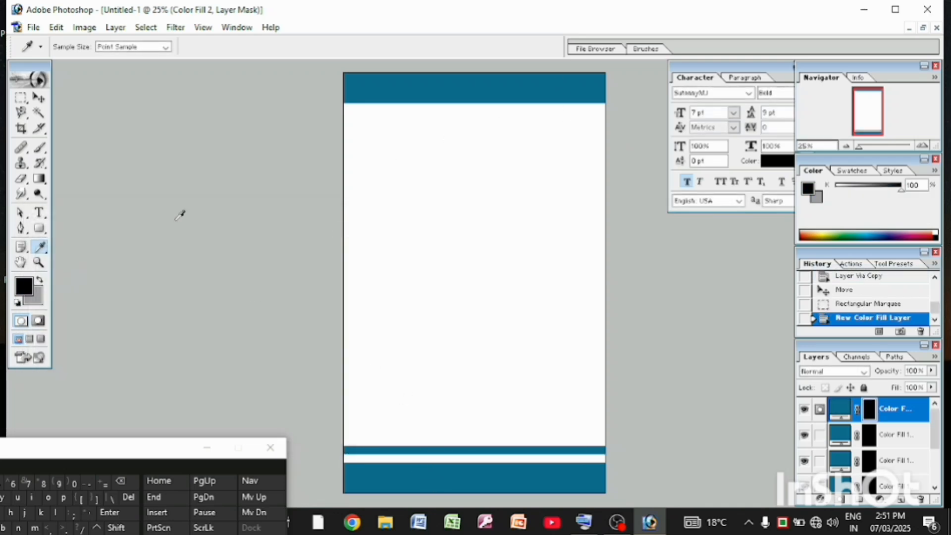
Move the thin blue strip down close to the bottom band, leaving a narrow white line between them
{"action": "left_click", "coordinate": [39, 98]}
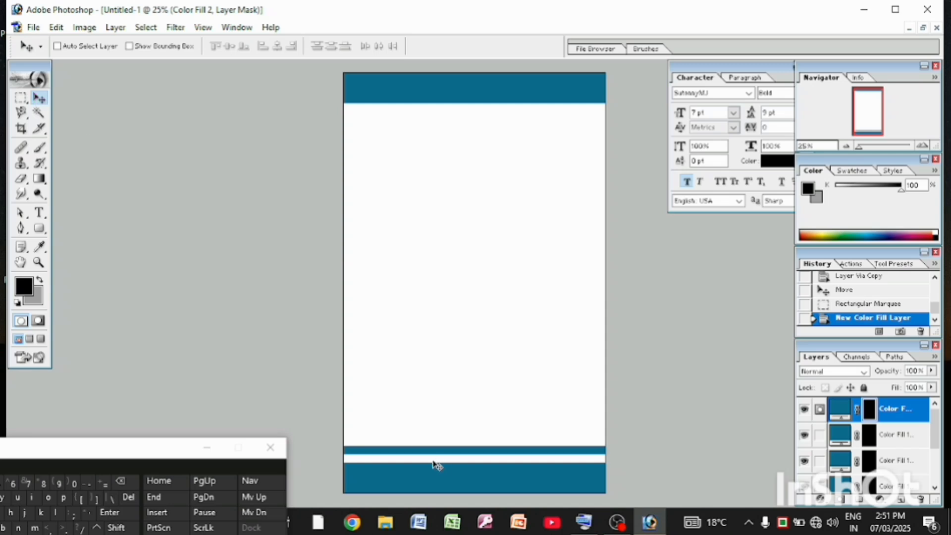
{"action": "mouse_move", "coordinate": [424, 452]}
{"action": "left_mouse_down"}
{"action": "mouse_move", "coordinate": [422, 468]}
{"action": "mouse_move", "coordinate": [417, 459]}
{"action": "mouse_move", "coordinate": [435, 455]}
{"action": "left_mouse_up"}
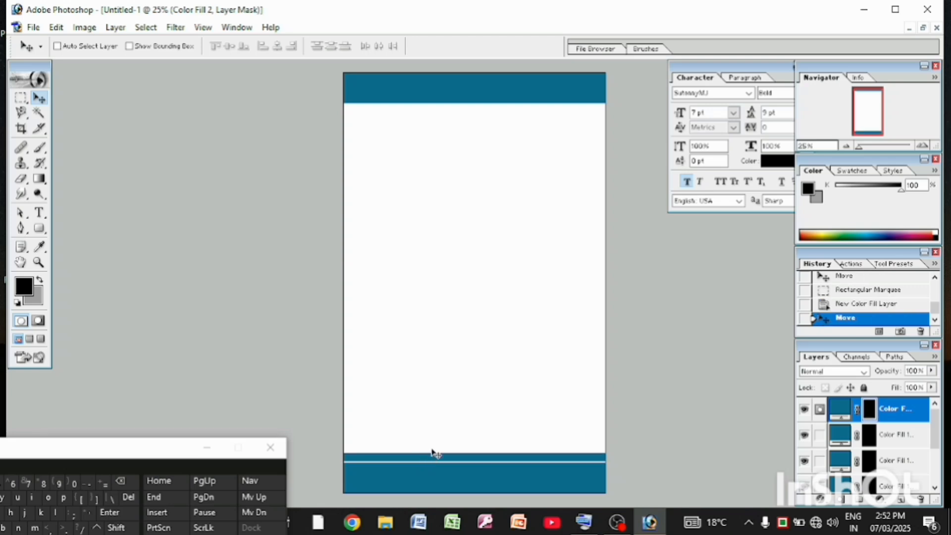
{"action": "key", "text": "Up"}
{"action": "key", "text": "Up"}
{"action": "key", "text": "Up"}
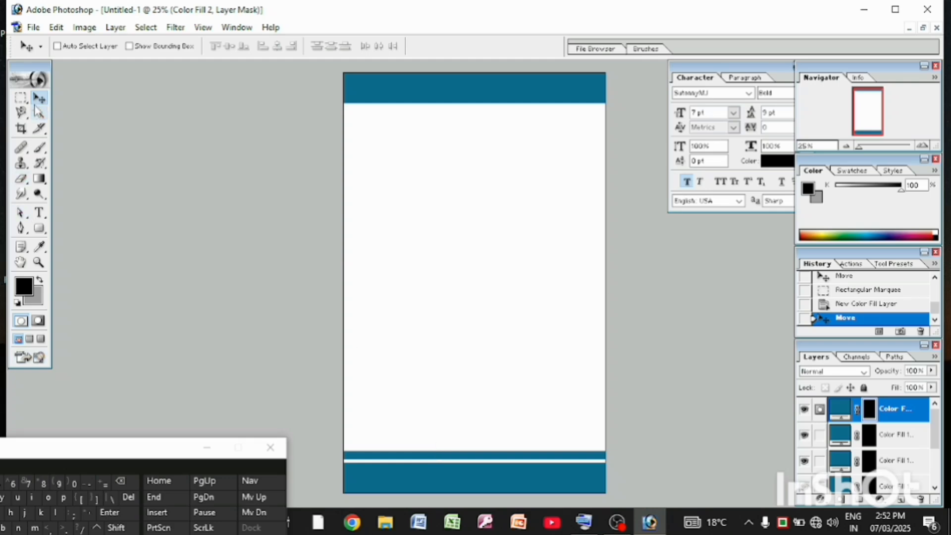
Add a new layer and place a large elliptical marquee touching the page's top and right edges
{"action": "left_click", "coordinate": [21, 100]}
{"action": "right_click", "coordinate": [21, 100]}
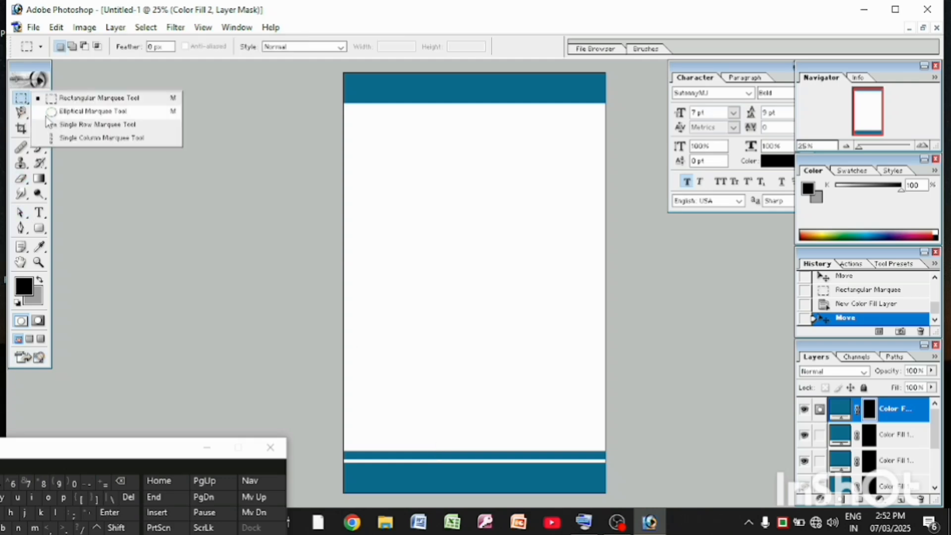
{"action": "left_click", "coordinate": [75, 111]}
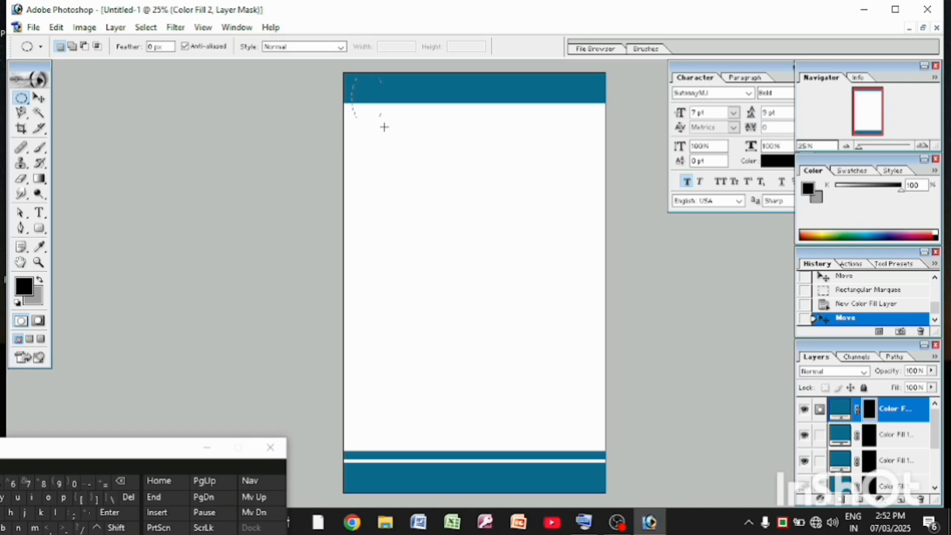
{"action": "left_click_drag", "start_coordinate": [385, 127], "coordinate": [617, 386]}
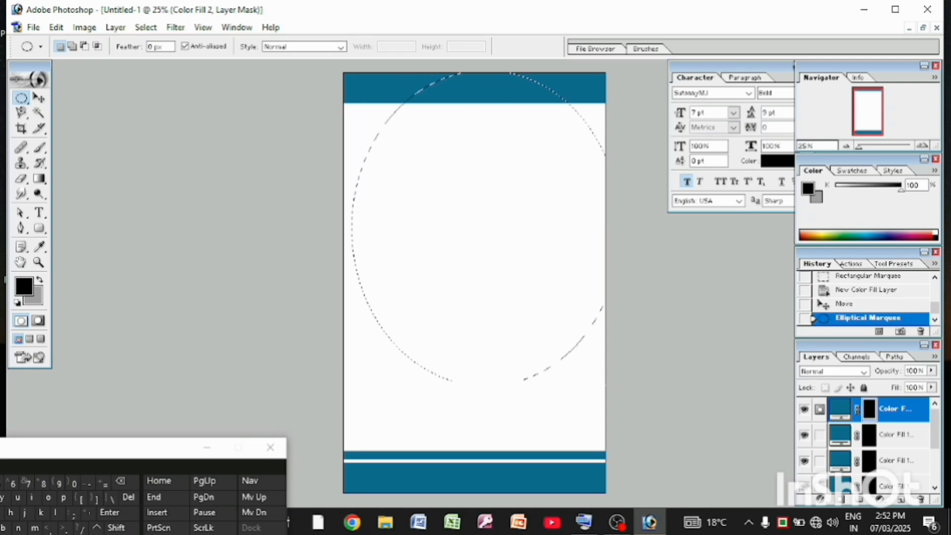
{"action": "left_click", "coordinate": [838, 306]}
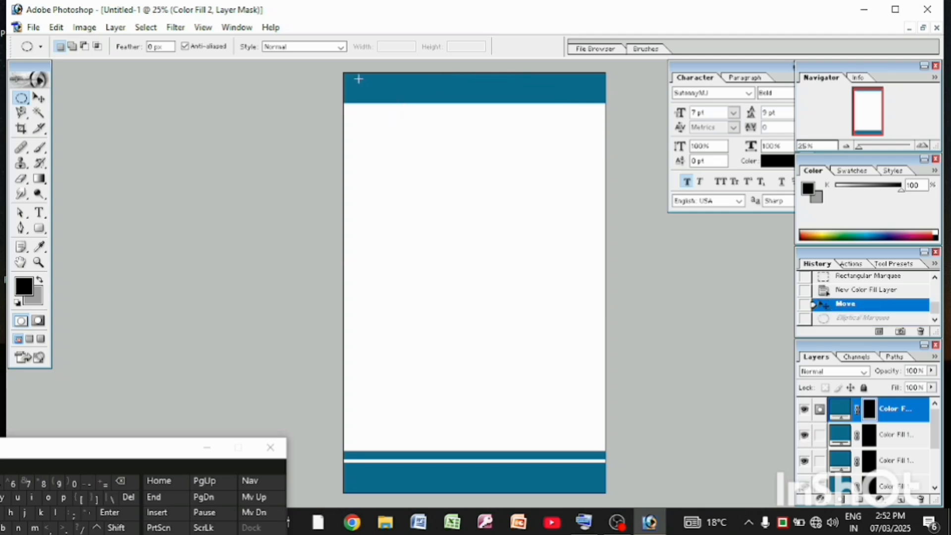
{"action": "left_click_drag", "start_coordinate": [367, 82], "coordinate": [599, 340]}
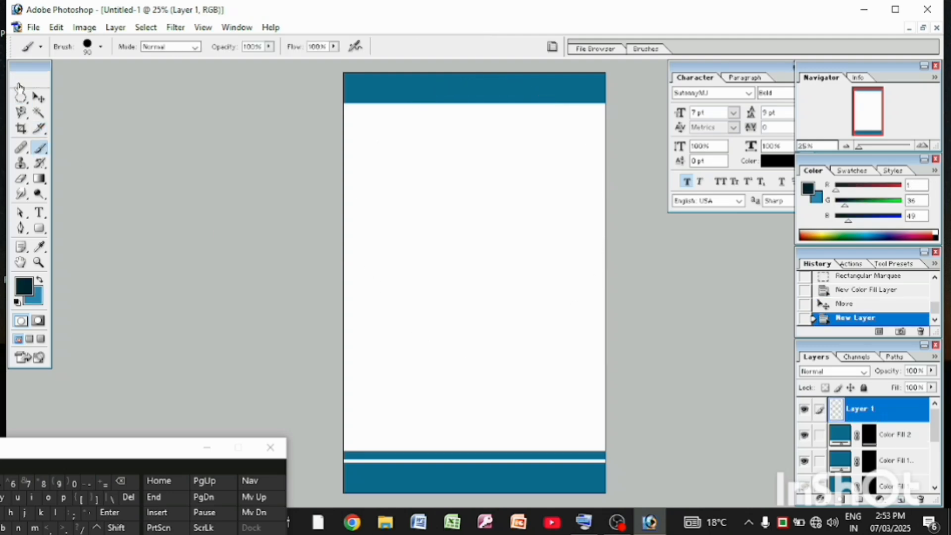
{"action": "left_click", "coordinate": [21, 96]}
{"action": "mouse_move", "coordinate": [369, 82]}
{"action": "left_mouse_down"}
{"action": "mouse_move", "coordinate": [563, 329]}
{"action": "mouse_move", "coordinate": [605, 365]}
{"action": "left_mouse_up"}
{"action": "mouse_move", "coordinate": [478, 264]}
{"action": "left_mouse_down"}
{"action": "mouse_move", "coordinate": [478, 246]}
{"action": "mouse_move", "coordinate": [467, 251]}
{"action": "mouse_move", "coordinate": [482, 254]}
{"action": "left_mouse_up"}
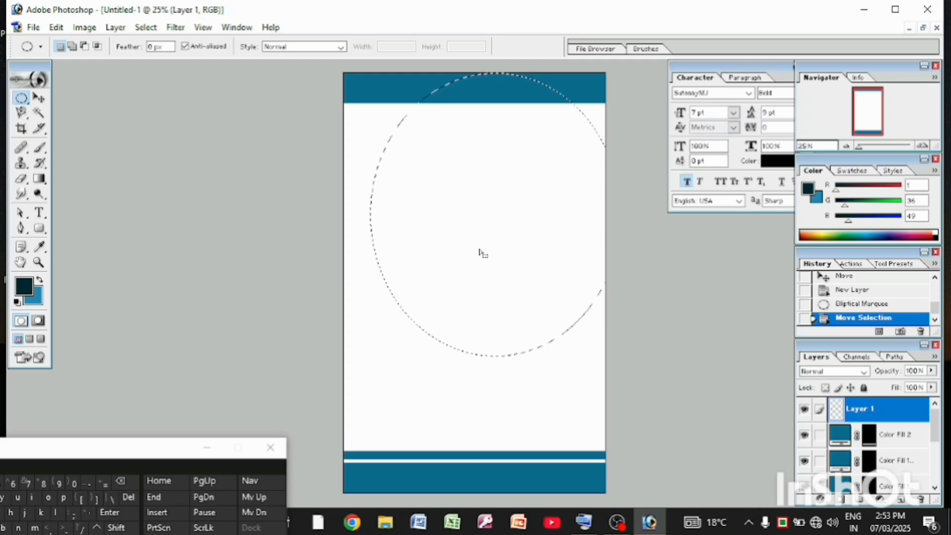
{"action": "left_click_drag", "start_coordinate": [451, 232], "coordinate": [448, 233]}
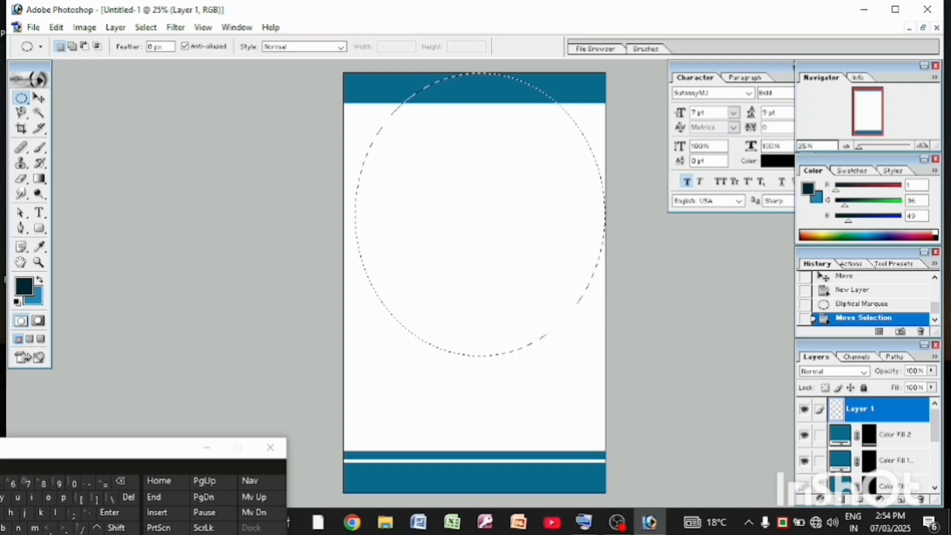
Sample the blue of the bottom band as the foreground colour and invert the elliptical selection
{"action": "key", "text": "i"}
{"action": "left_click", "coordinate": [420, 466]}
{"action": "key", "text": "shift+ctrl+i"}
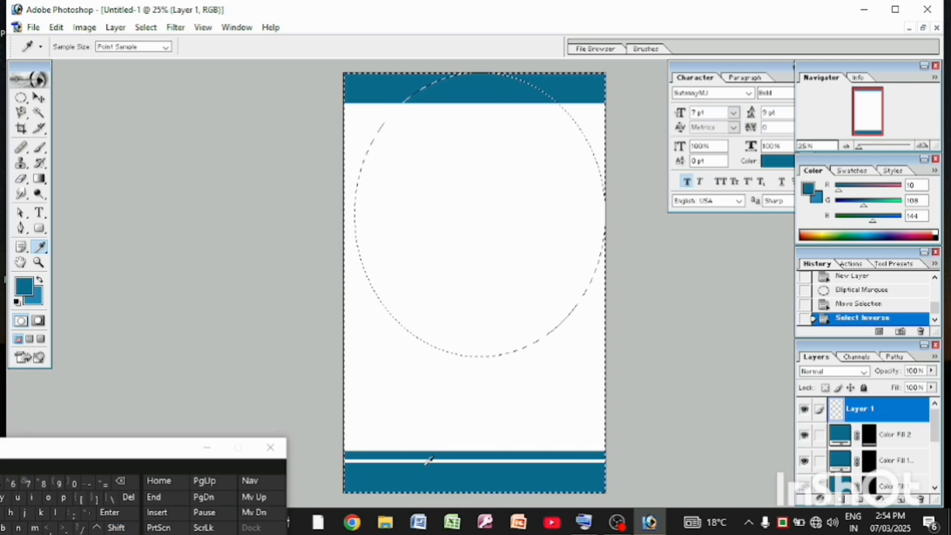
Enlarge the brush, paint the page's top-right corner outside the ellipse in the sampled blue, and deselect
{"action": "left_click", "coordinate": [40, 147]}
{"action": "right_click", "coordinate": [546, 76]}
{"action": "left_click_drag", "start_coordinate": [619, 102], "coordinate": [636, 102]}
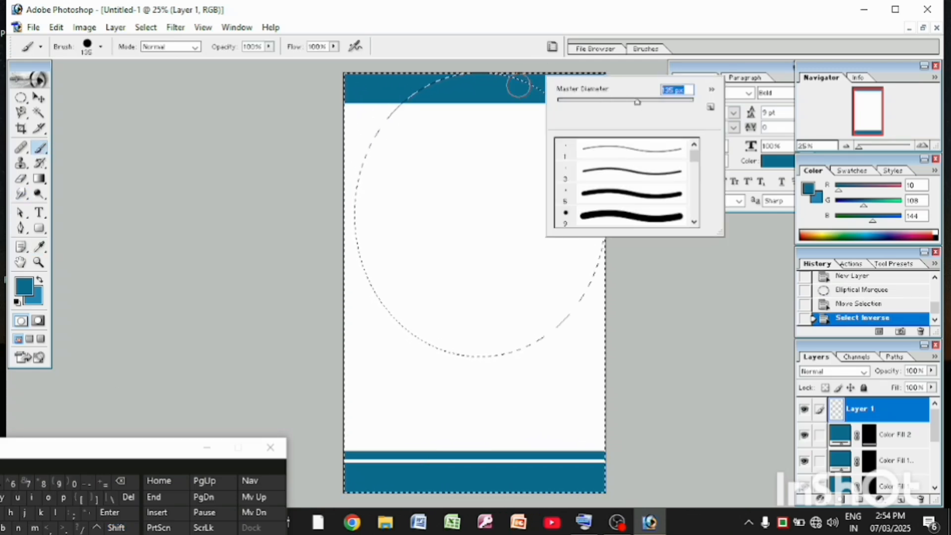
{"action": "mouse_move", "coordinate": [516, 74]}
{"action": "left_mouse_down"}
{"action": "mouse_move", "coordinate": [601, 159]}
{"action": "mouse_move", "coordinate": [599, 142]}
{"action": "mouse_move", "coordinate": [606, 207]}
{"action": "left_mouse_up"}
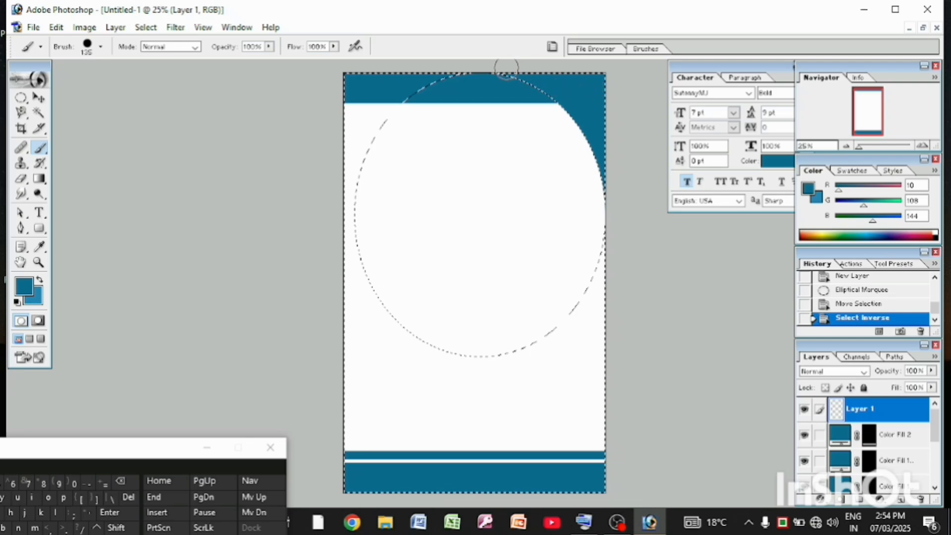
{"action": "left_click_drag", "start_coordinate": [605, 207], "coordinate": [606, 208]}
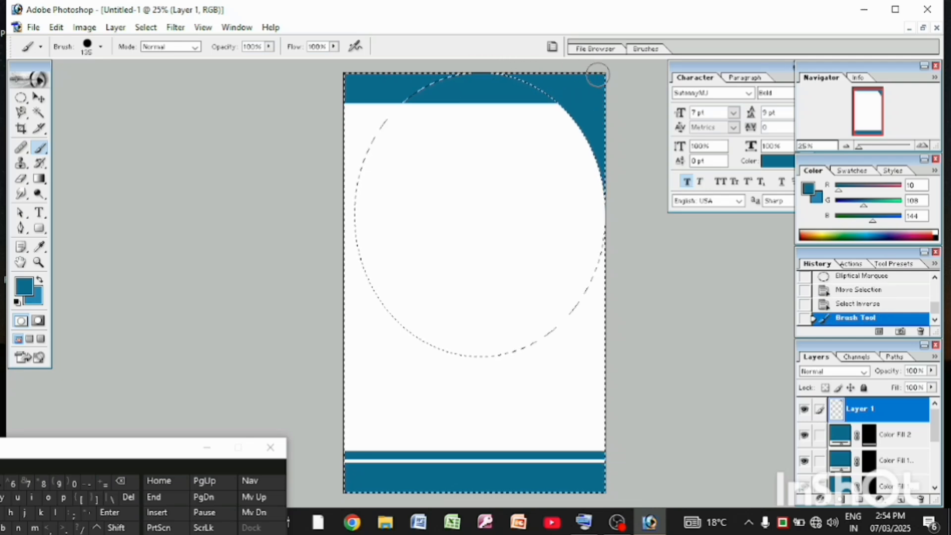
{"action": "key", "text": "ctrl+d"}
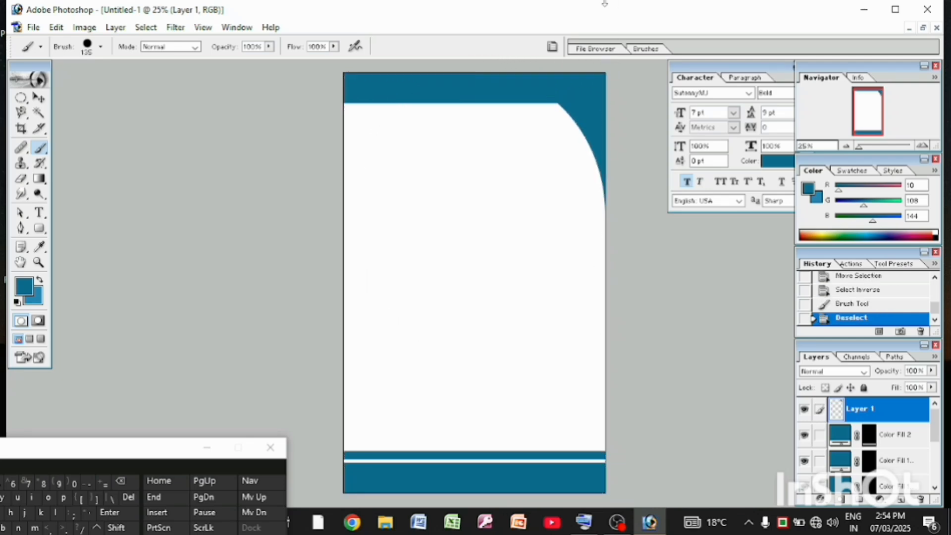
Move the blue corner shape so its curve meets the top band's lower edge, and place a duplicate of it in the white area
{"action": "left_click", "coordinate": [38, 97]}
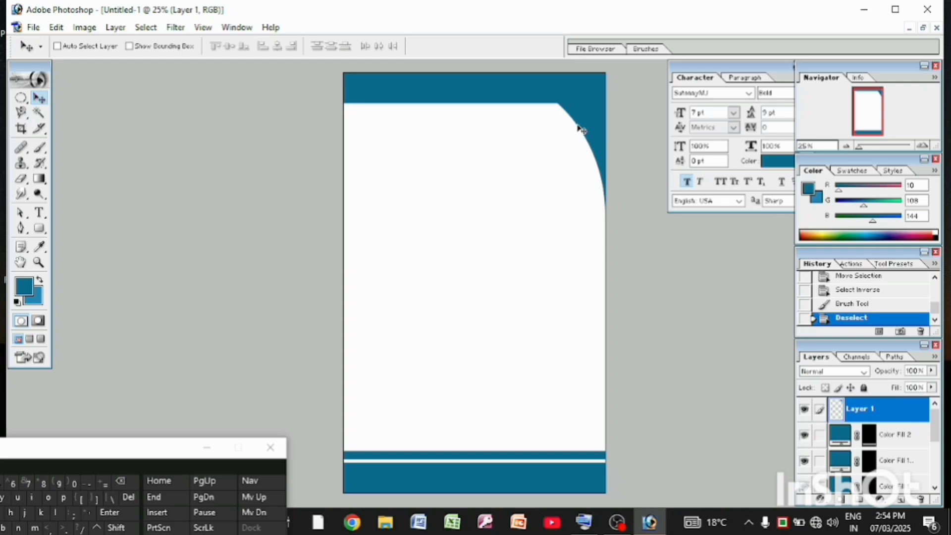
{"action": "mouse_move", "coordinate": [580, 130]}
{"action": "left_mouse_down"}
{"action": "mouse_move", "coordinate": [590, 163]}
{"action": "mouse_move", "coordinate": [577, 161]}
{"action": "mouse_move", "coordinate": [575, 147]}
{"action": "left_mouse_up"}
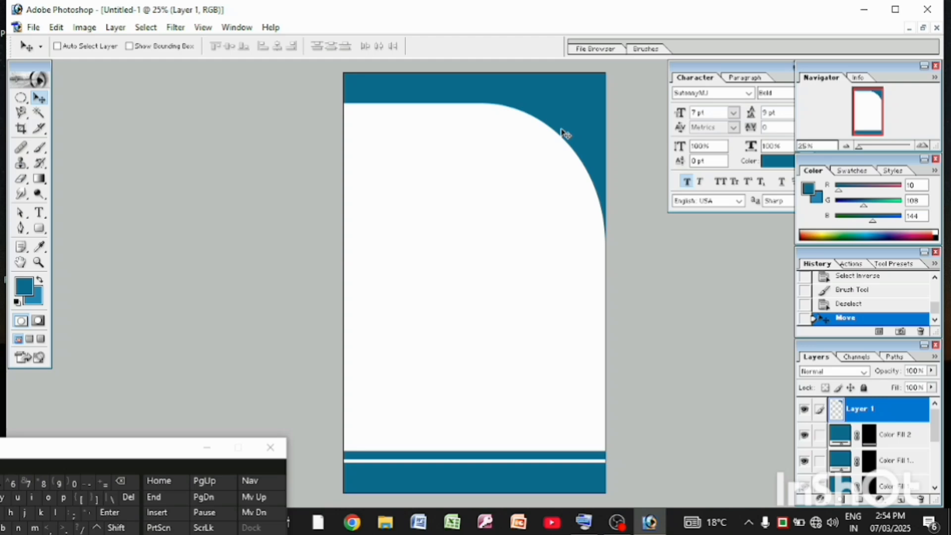
{"action": "key", "text": "ctrl+j"}
{"action": "left_click_drag", "start_coordinate": [564, 133], "coordinate": [474, 203]}
{"action": "right_click", "coordinate": [470, 198]}
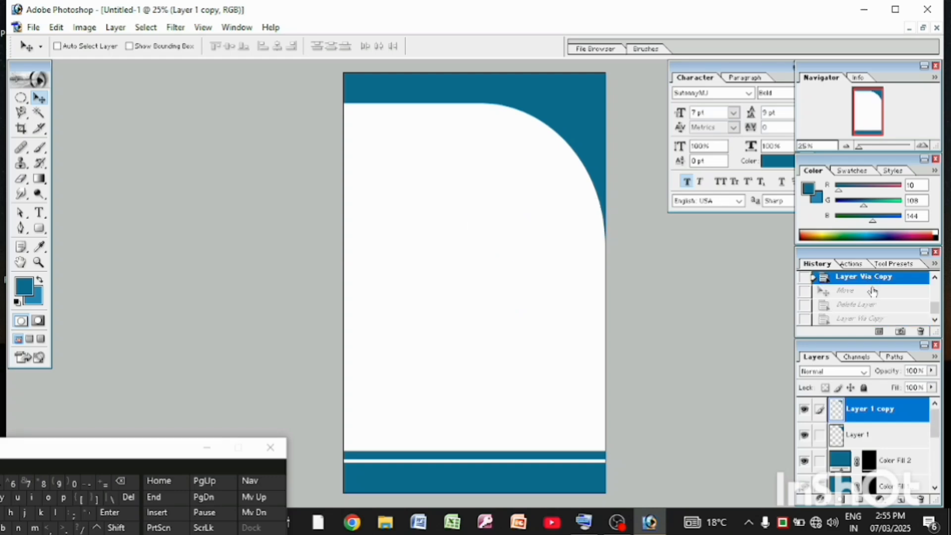
{"action": "left_click", "coordinate": [872, 291]}
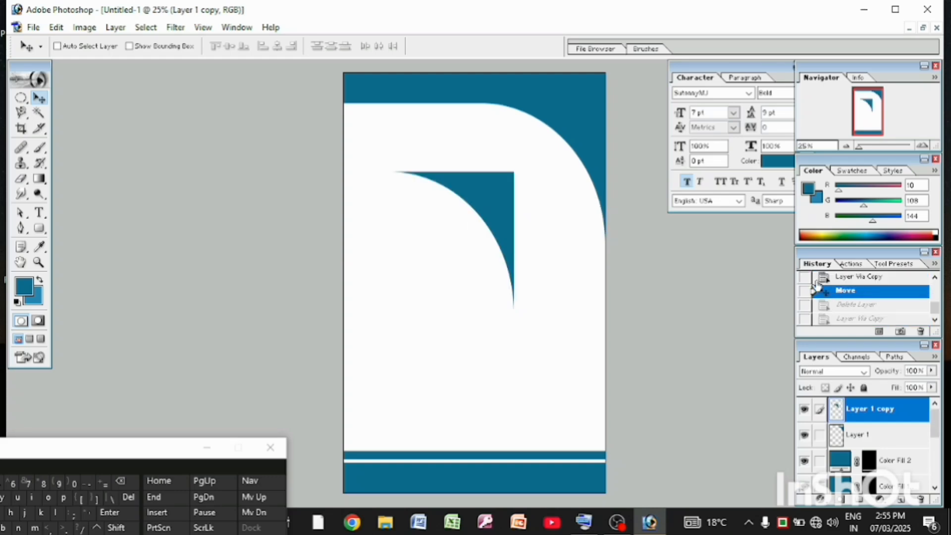
Rotate the duplicated corner shape 180° and move it into the page's bottom-left corner against the thin strip
{"action": "key", "text": "ctrl+t"}
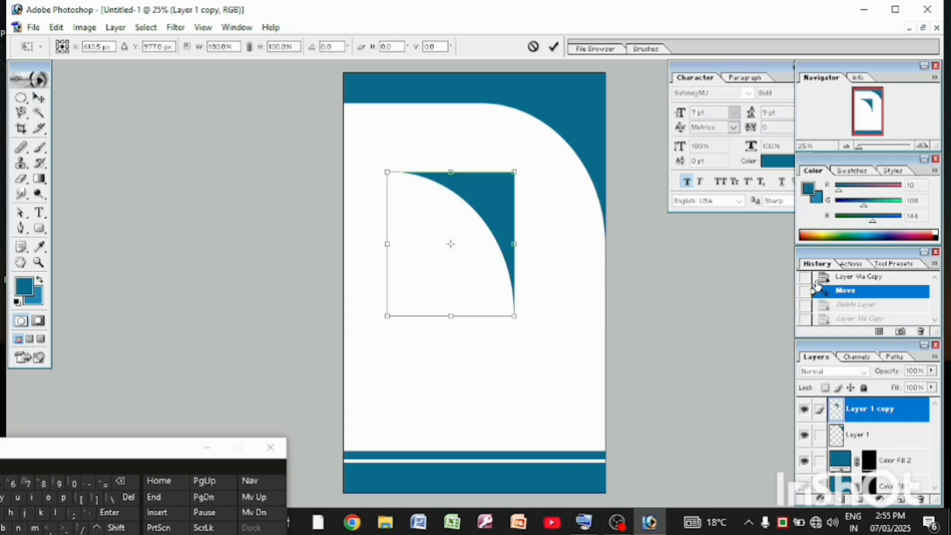
{"action": "right_click", "coordinate": [503, 271]}
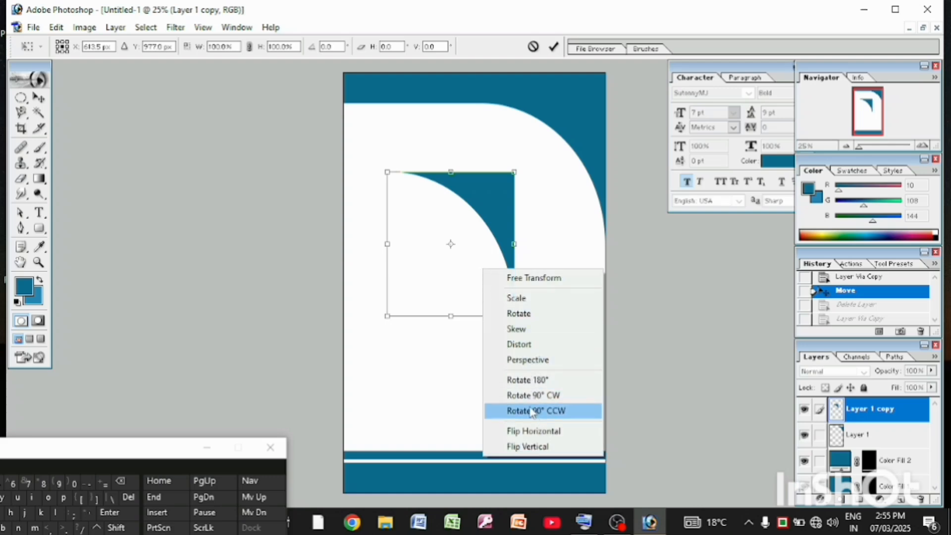
{"action": "left_click", "coordinate": [527, 380]}
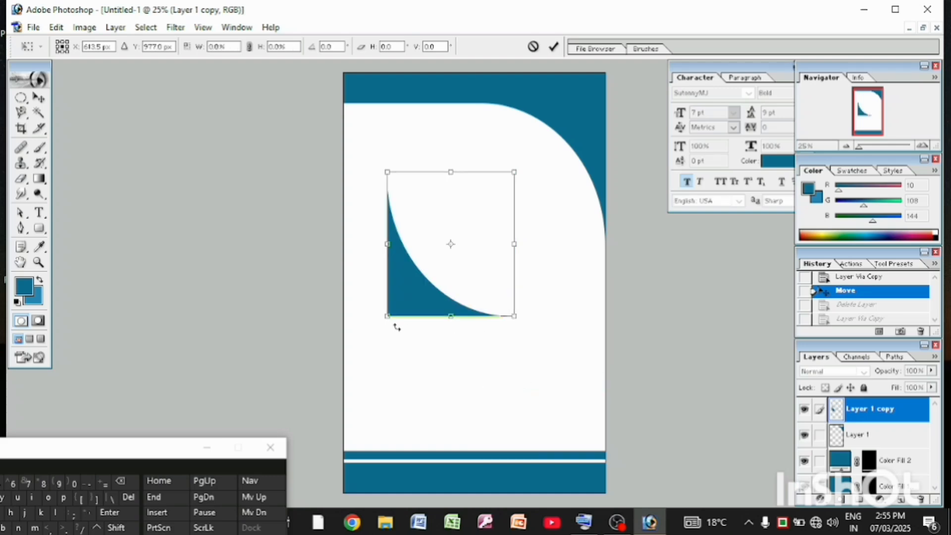
{"action": "left_click_drag", "start_coordinate": [403, 307], "coordinate": [403, 314]}
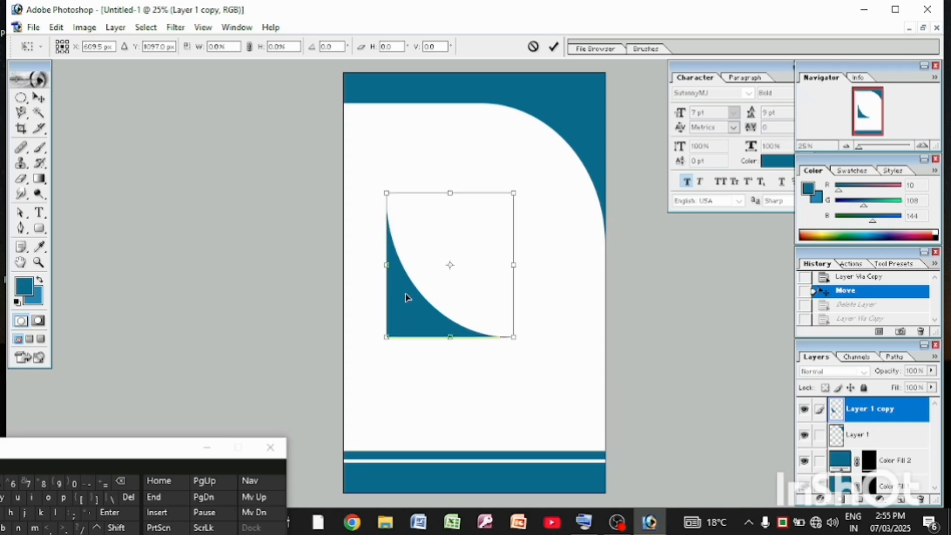
{"action": "key", "text": "Return"}
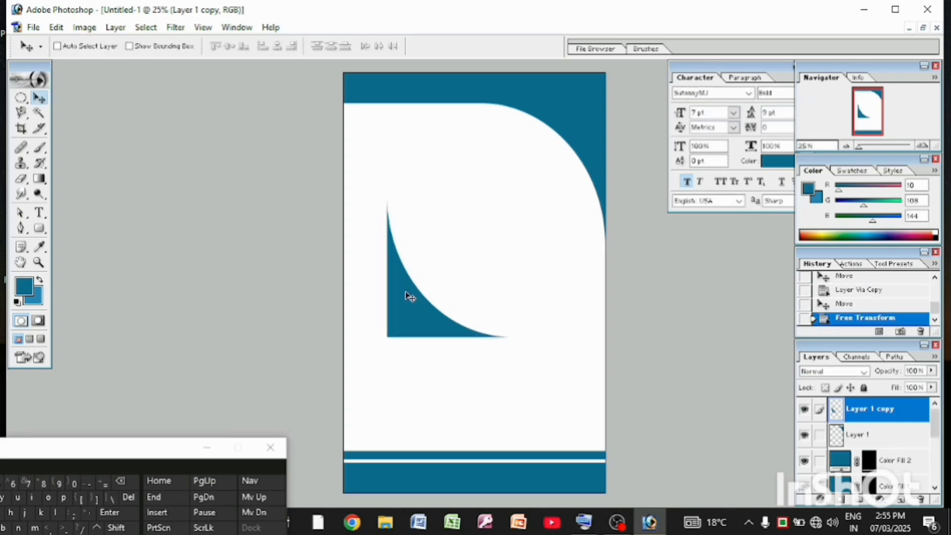
{"action": "left_click_drag", "start_coordinate": [409, 297], "coordinate": [364, 407]}
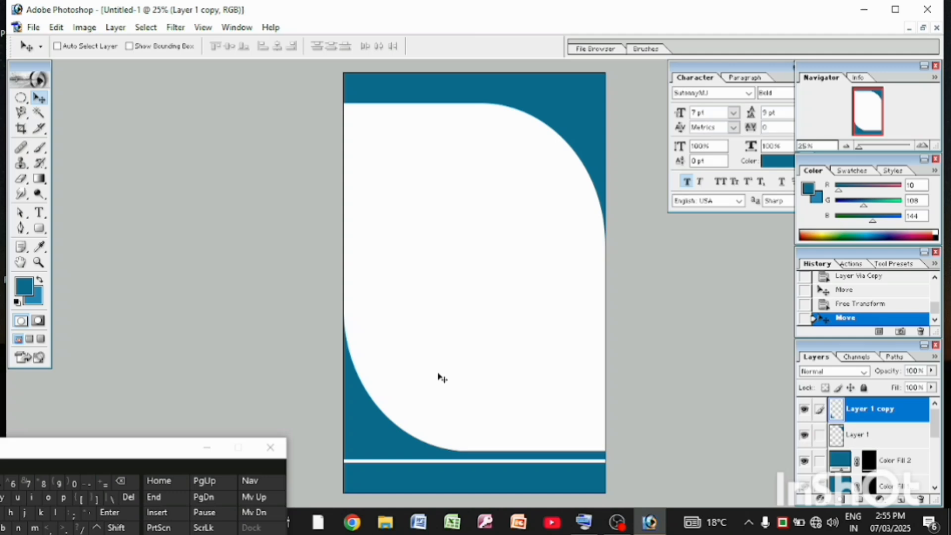
Start a SutonnyMJ Bold text line in the top band, move the on-screen keyboard into view, and set the text colour to white
{"action": "left_click", "coordinate": [39, 213]}
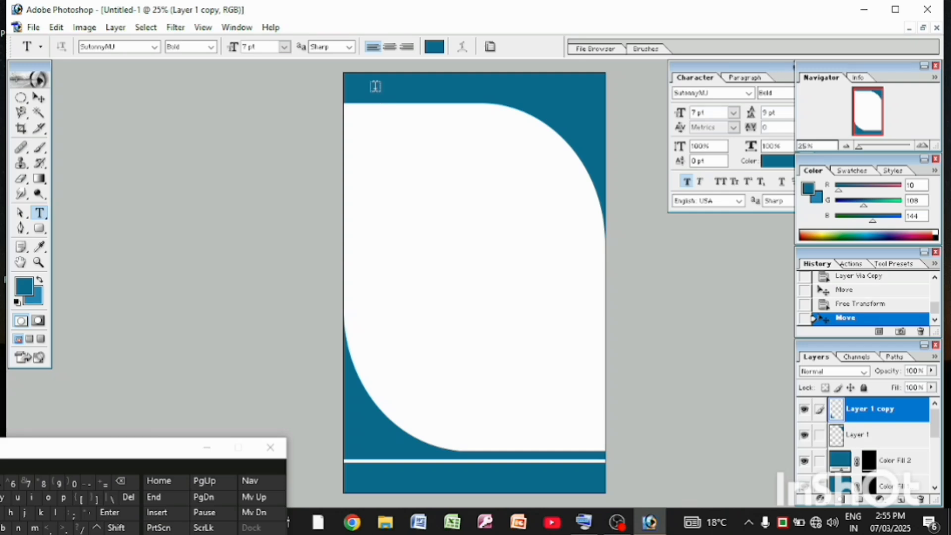
{"action": "left_click", "coordinate": [376, 87]}
{"action": "left_click_drag", "start_coordinate": [149, 451], "coordinate": [319, 388]}
{"action": "left_click", "coordinate": [434, 47]}
{"action": "left_click", "coordinate": [34, 249]}
{"action": "left_click", "coordinate": [333, 236]}
Enter the Bengali heading "বিসমিল্লাহির রাহমানির রাহিম" in the top band using the on-screen keyboard
{"action": "left_click", "coordinate": [167, 452]}
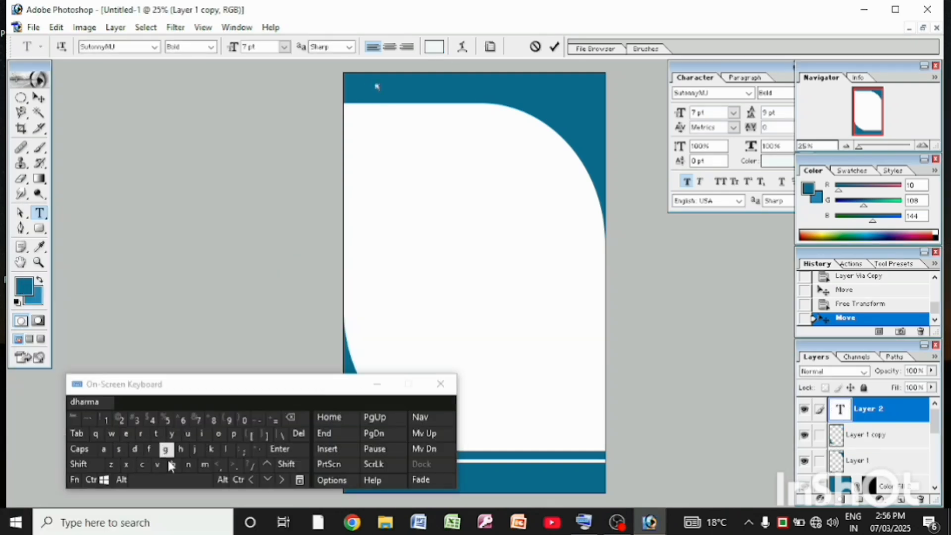
{"action": "left_click", "coordinate": [205, 465]}
{"action": "left_click", "coordinate": [153, 454]}
{"action": "left_click", "coordinate": [166, 452]}
{"action": "left_click", "coordinate": [204, 435]}
{"action": "left_click", "coordinate": [154, 454]}
{"action": "left_click", "coordinate": [161, 480]}
{"action": "left_click", "coordinate": [154, 460]}
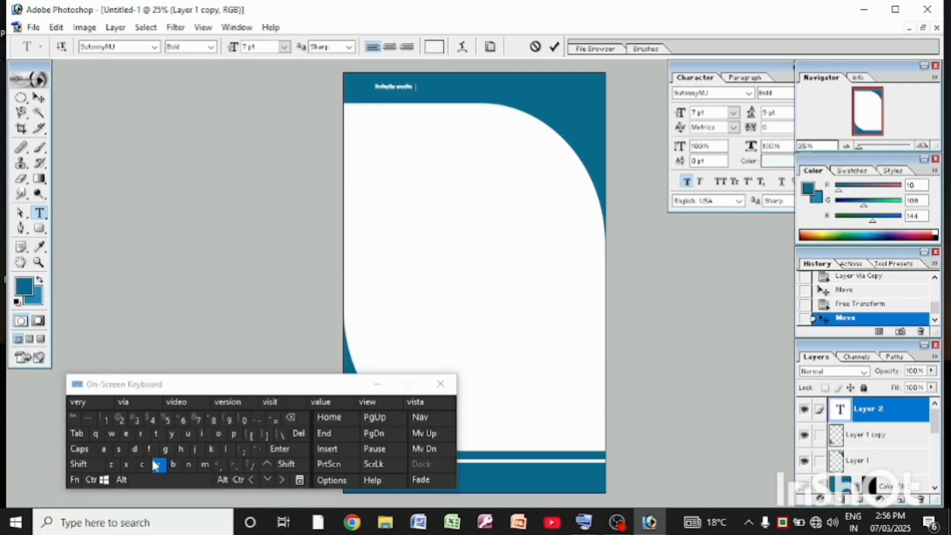
{"action": "left_click", "coordinate": [205, 462]}
Set the Bengali heading's font size to 18 pt and position it centrally in the top band
{"action": "left_click", "coordinate": [733, 113]}
{"action": "left_click_drag", "start_coordinate": [375, 87], "coordinate": [420, 87]}
{"action": "left_click", "coordinate": [721, 272]}
{"action": "left_click", "coordinate": [733, 113]}
{"action": "left_click", "coordinate": [721, 257]}
{"action": "left_click", "coordinate": [39, 98]}
Add a white 14 pt text line with the label "মোবা:" and the mobile number beside the heading in the top band
{"action": "left_click", "coordinate": [39, 213]}
{"action": "left_click", "coordinate": [523, 90]}
{"action": "left_click", "coordinate": [142, 465]}
{"action": "left_click", "coordinate": [205, 465]}
{"action": "left_click", "coordinate": [151, 453]}
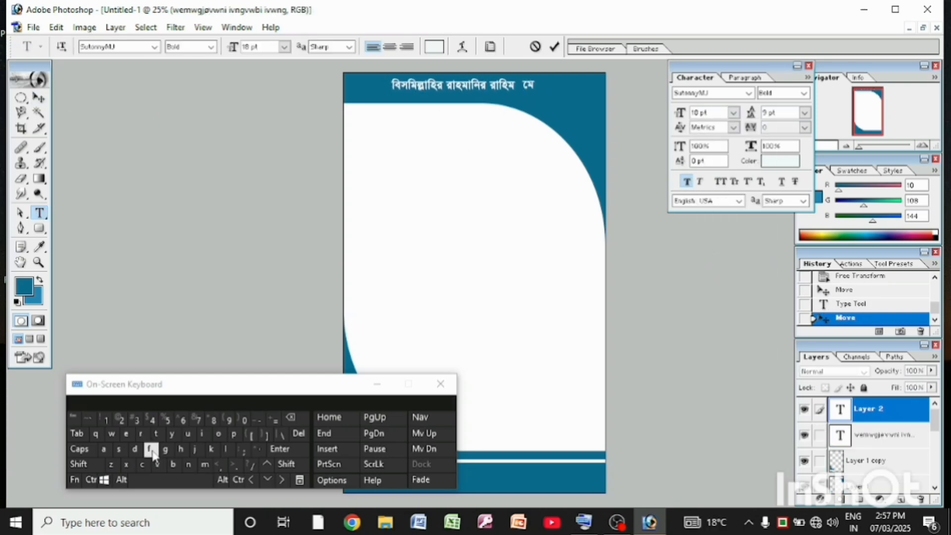
{"action": "left_click", "coordinate": [182, 451]}
{"action": "left_click", "coordinate": [39, 98]}
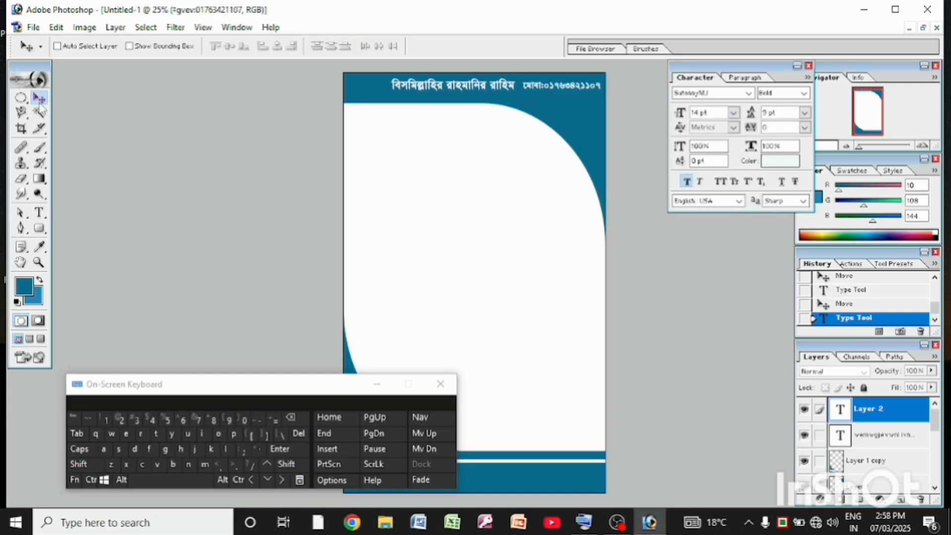
{"action": "left_click_drag", "start_coordinate": [539, 91], "coordinate": [540, 87]}
Add a second 14 pt line with the label "বিকাশ:" and the bKash number directly below the mobile number line
{"action": "left_click", "coordinate": [40, 213]}
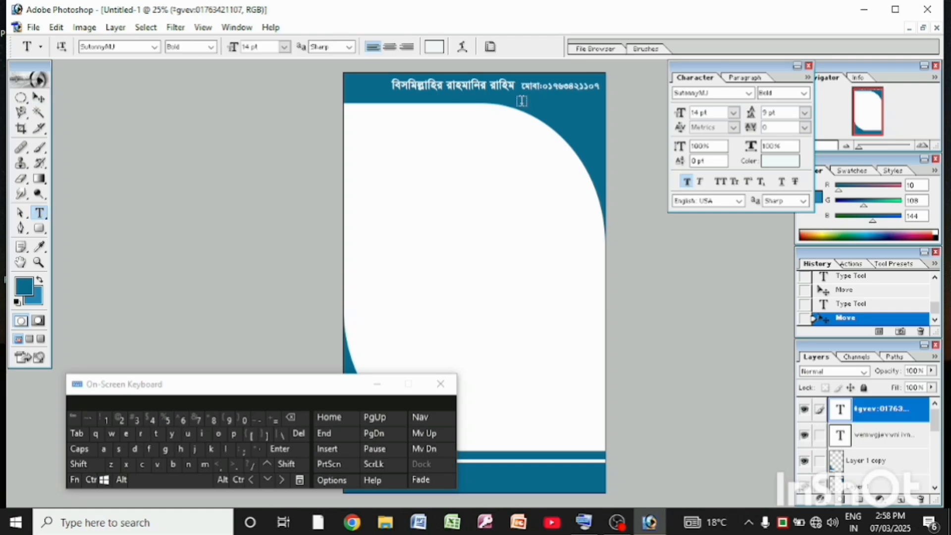
{"action": "left_click", "coordinate": [523, 100]}
{"action": "left_click", "coordinate": [134, 450]}
{"action": "left_click", "coordinate": [180, 449]}
{"action": "left_click", "coordinate": [196, 450]}
{"action": "left_click", "coordinate": [150, 450]}
{"action": "left_click", "coordinate": [94, 466]}
{"action": "left_click", "coordinate": [205, 465]}
{"action": "left_click", "coordinate": [288, 466]}
{"action": "left_click", "coordinate": [242, 450]}
{"action": "left_click", "coordinate": [243, 421]}
{"action": "left_click", "coordinate": [105, 421]}
{"action": "type", "text": "8561378"}
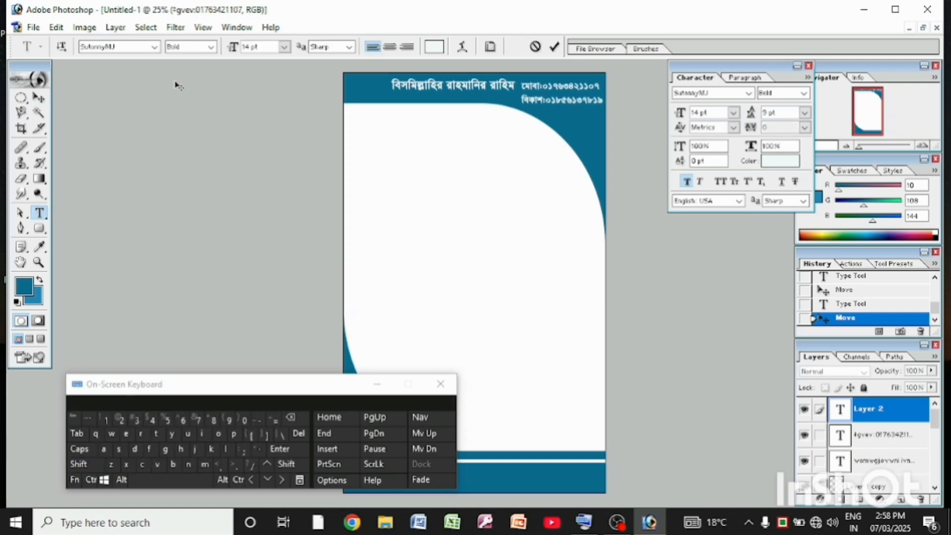
{"action": "left_click", "coordinate": [39, 98]}
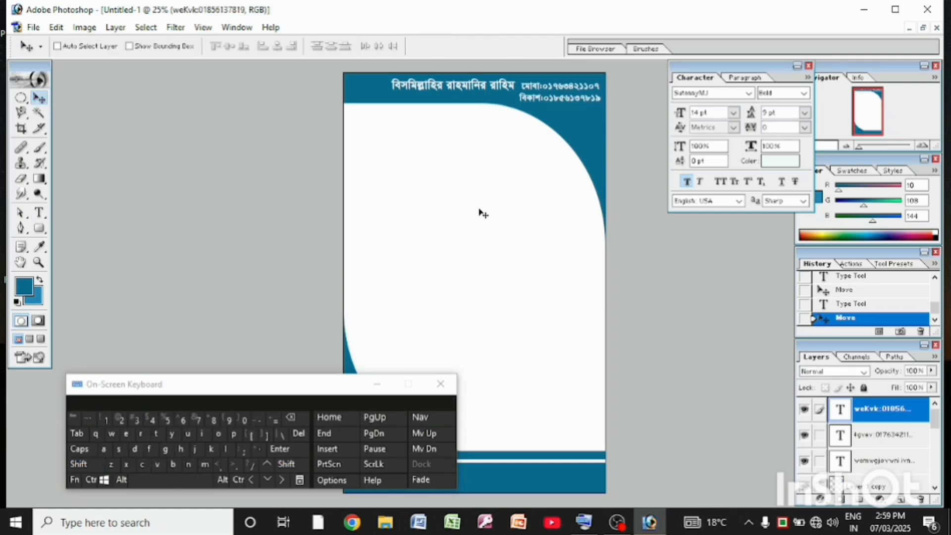
Draw a rounded rectangle with an 80 px radius just below the top band and fill it with the solid band blue
{"action": "left_click_drag", "start_coordinate": [39, 228], "coordinate": [79, 240]}
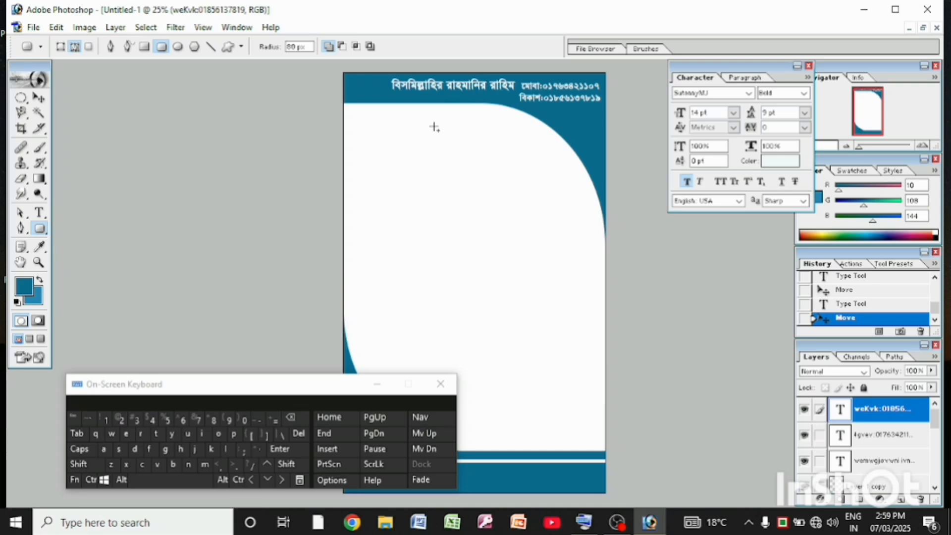
{"action": "left_click_drag", "start_coordinate": [456, 139], "coordinate": [498, 139]}
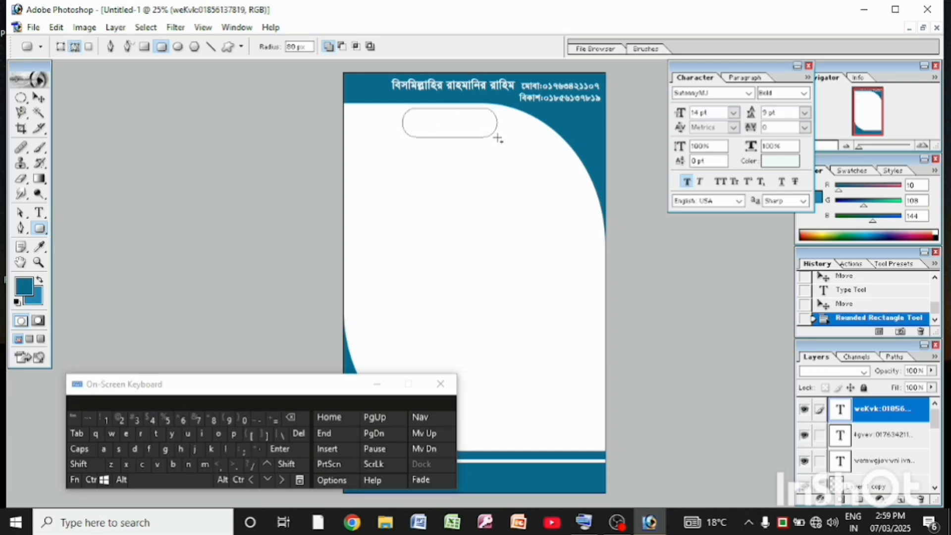
{"action": "left_click", "coordinate": [844, 305]}
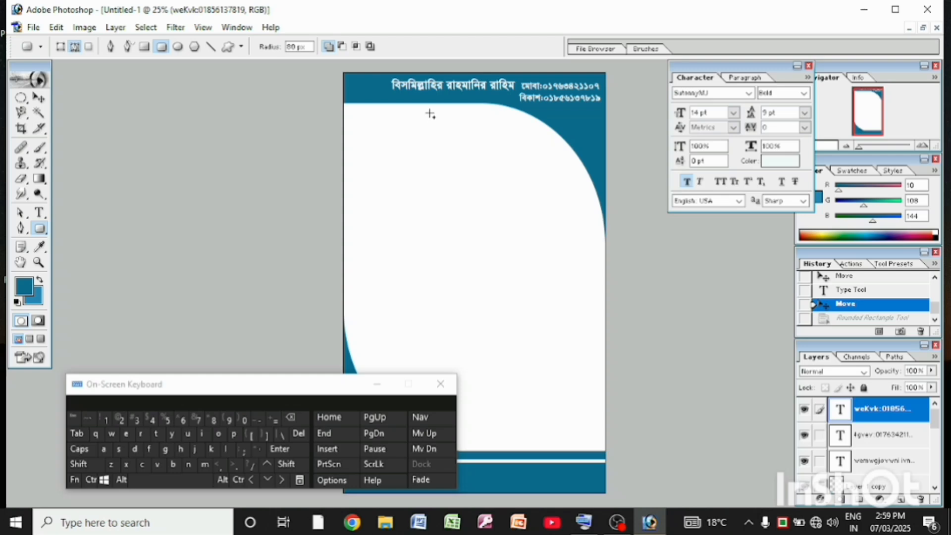
{"action": "left_click_drag", "start_coordinate": [430, 114], "coordinate": [518, 146]}
{"action": "left_click", "coordinate": [880, 499]}
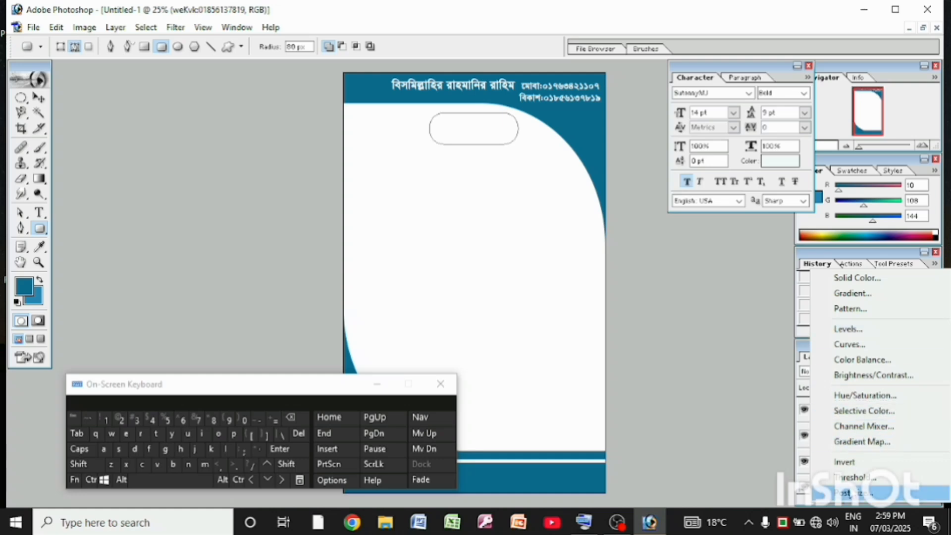
{"action": "left_click", "coordinate": [856, 278]}
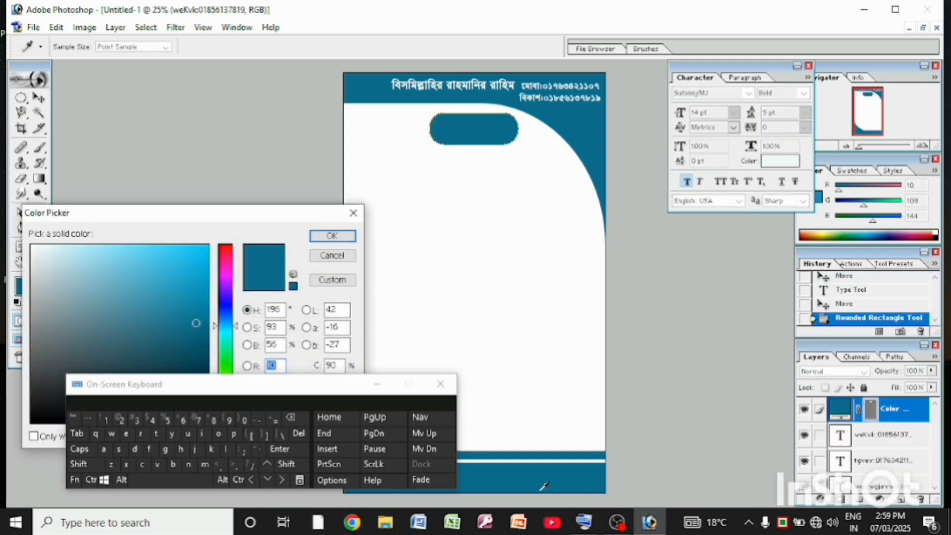
{"action": "left_click", "coordinate": [332, 236]}
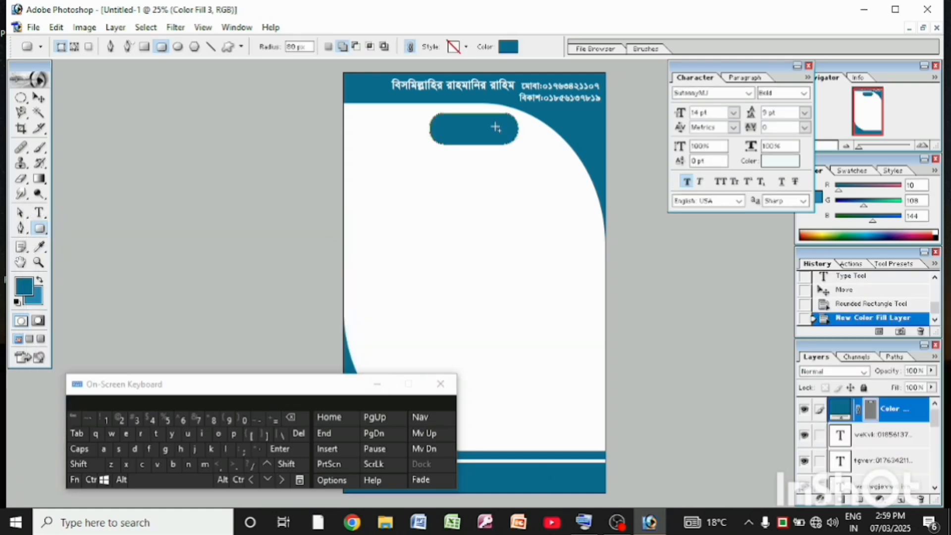
Enter the white label text "ক্যাশ মেমো" inside the blue rounded rectangle
{"action": "key", "text": "t"}
{"action": "left_click", "coordinate": [440, 130]}
{"action": "type", "text": "ক্যা"}
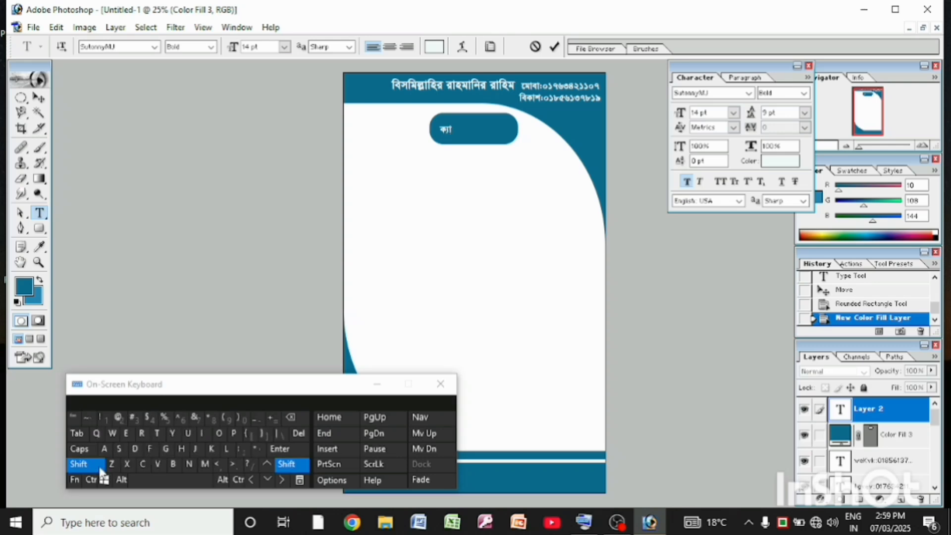
{"action": "left_click", "coordinate": [204, 466]}
{"action": "left_click", "coordinate": [171, 481]}
{"action": "left_click", "coordinate": [143, 466]}
{"action": "left_click", "coordinate": [205, 466]}
{"action": "type", "text": "মো"}
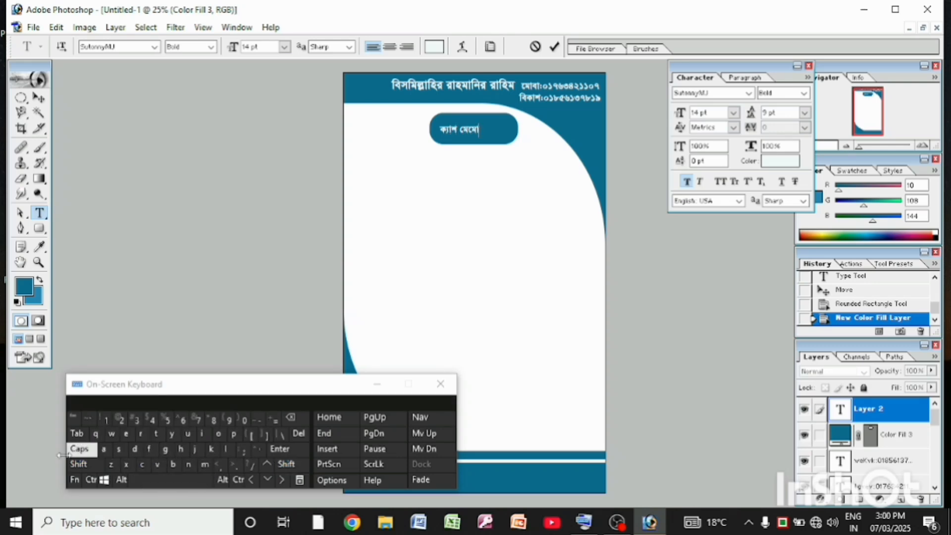
Set the "ক্যাশ মেমো" label's font size to 27 pt and centre it in the rounded rectangle
{"action": "left_click", "coordinate": [733, 116]}
{"action": "left_click", "coordinate": [506, 184]}
{"action": "left_click_drag", "start_coordinate": [439, 129], "coordinate": [480, 130]}
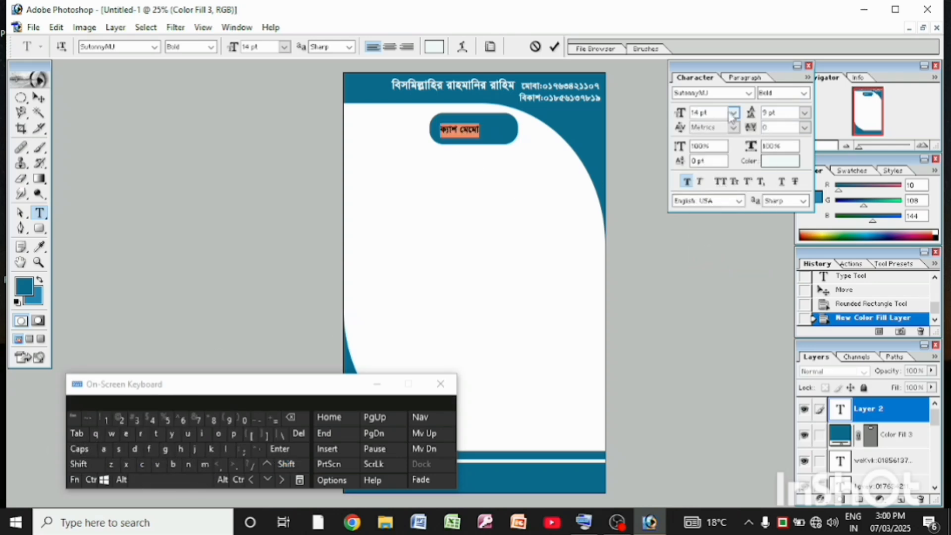
{"action": "left_click", "coordinate": [734, 115]}
{"action": "left_click", "coordinate": [701, 283]}
{"action": "left_click", "coordinate": [733, 114]}
{"action": "left_click", "coordinate": [698, 272]}
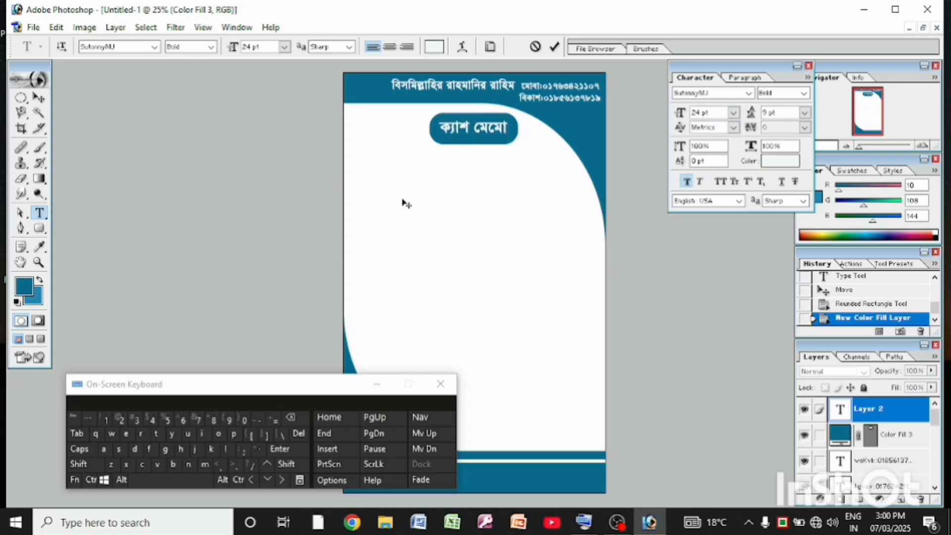
{"action": "left_click_drag", "start_coordinate": [436, 129], "coordinate": [461, 128]}
{"action": "left_click", "coordinate": [120, 420]}
{"action": "left_click", "coordinate": [198, 420]}
{"action": "left_click", "coordinate": [462, 130]}
{"action": "left_click", "coordinate": [38, 99]}
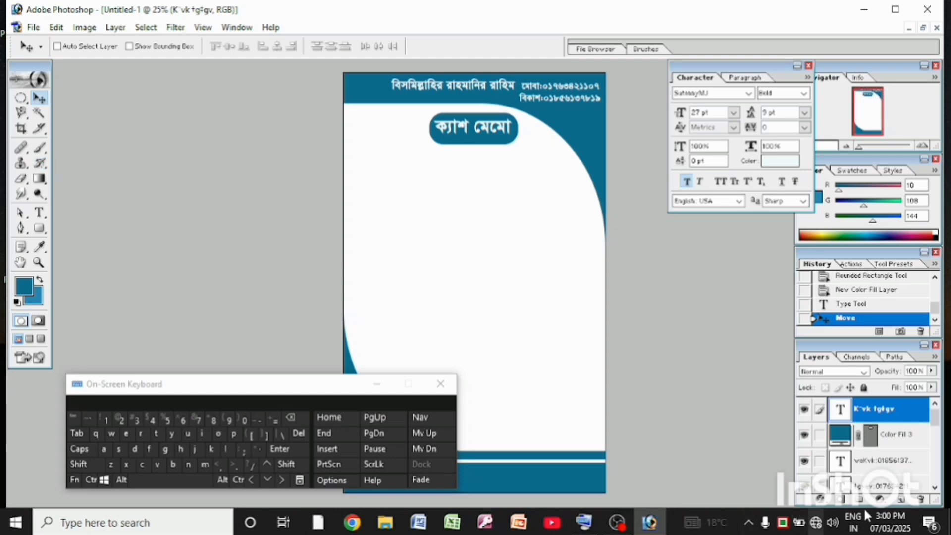
Add a new layer, start a text line below the cash memo label and set its colour to the band's blue
{"action": "left_click", "coordinate": [902, 500]}
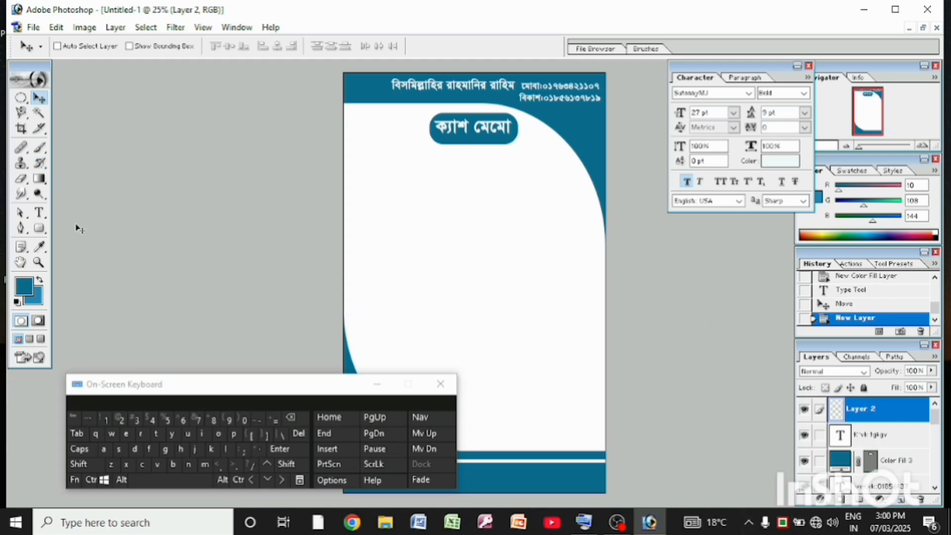
{"action": "left_click", "coordinate": [40, 213]}
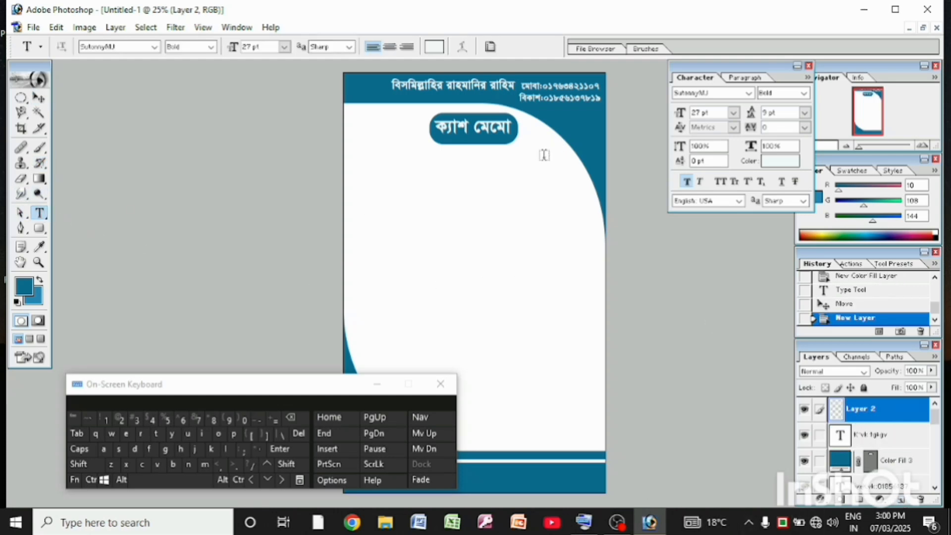
{"action": "left_click", "coordinate": [381, 162]}
{"action": "left_click", "coordinate": [433, 47]}
{"action": "left_click", "coordinate": [566, 134]}
{"action": "left_click", "coordinate": [327, 236]}
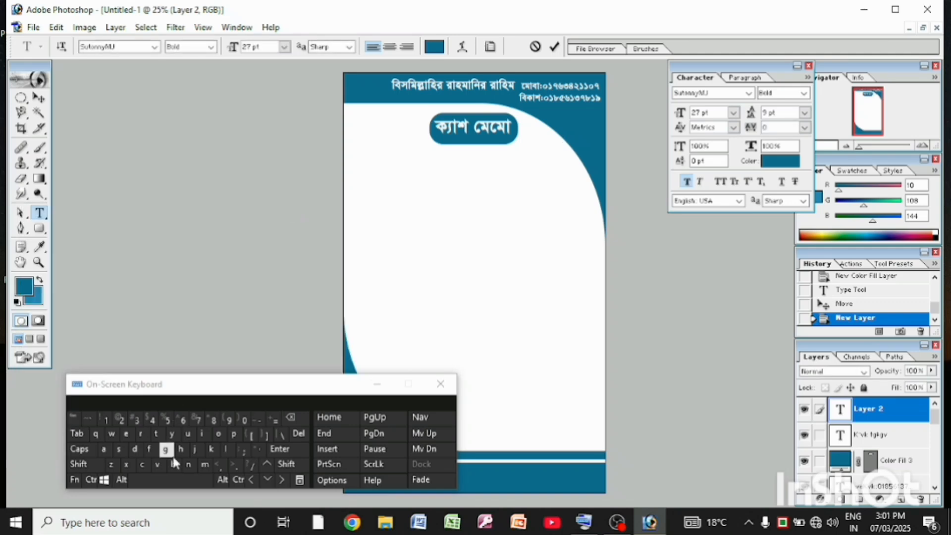
Enter the words "বিসমিল্লাহ ডিজিটাল" in the blue text line using the on-screen keyboard
{"action": "left_click", "coordinate": [135, 450]}
{"action": "left_click", "coordinate": [181, 450]}
{"action": "left_click", "coordinate": [188, 465]}
{"action": "left_click", "coordinate": [135, 450]}
{"action": "left_click", "coordinate": [205, 464]}
{"action": "left_click", "coordinate": [79, 465]}
{"action": "left_click", "coordinate": [157, 465]}
{"action": "left_click", "coordinate": [166, 450]}
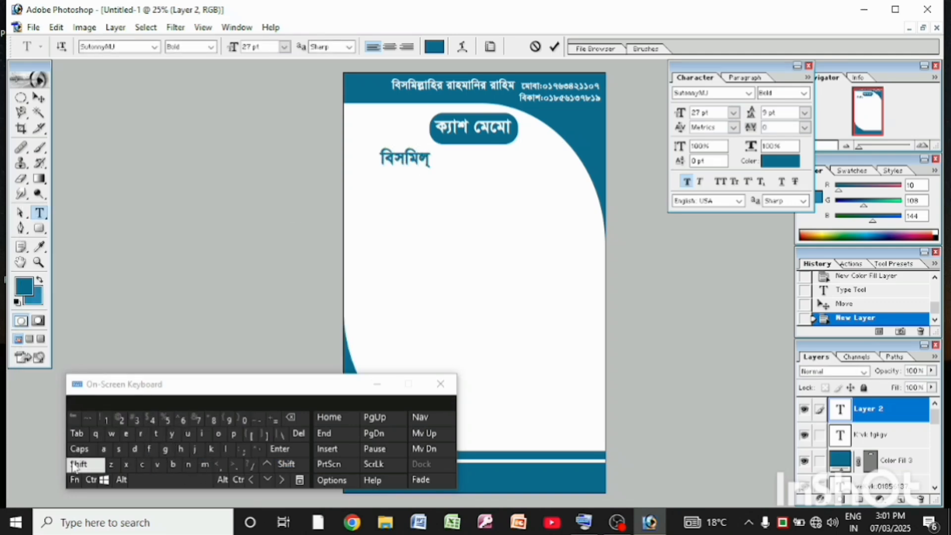
{"action": "left_click", "coordinate": [79, 465]}
{"action": "left_click", "coordinate": [171, 482]}
{"action": "left_click", "coordinate": [135, 449]}
{"action": "left_click", "coordinate": [127, 435]}
{"action": "left_click", "coordinate": [135, 449]}
{"action": "left_click", "coordinate": [188, 435]}
{"action": "left_click", "coordinate": [157, 435]}
{"action": "left_click", "coordinate": [150, 450]}
{"action": "left_click", "coordinate": [79, 465]}
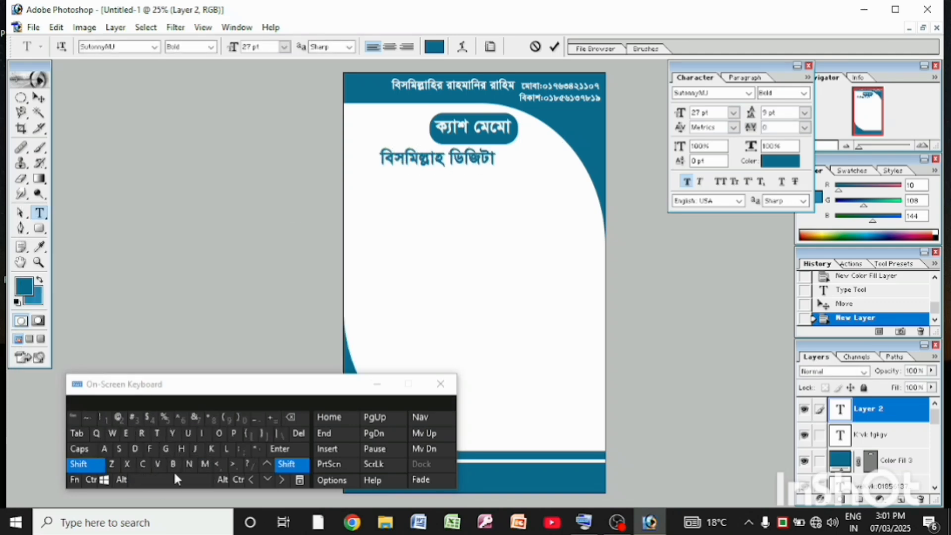
{"action": "left_click", "coordinate": [188, 464]}
Complete the studio name with the word "স্টুডিও", correcting typing mistakes, and commit the text
{"action": "left_click", "coordinate": [134, 450]}
{"action": "left_click", "coordinate": [288, 420]}
{"action": "left_click", "coordinate": [135, 451]}
{"action": "left_click", "coordinate": [157, 435]}
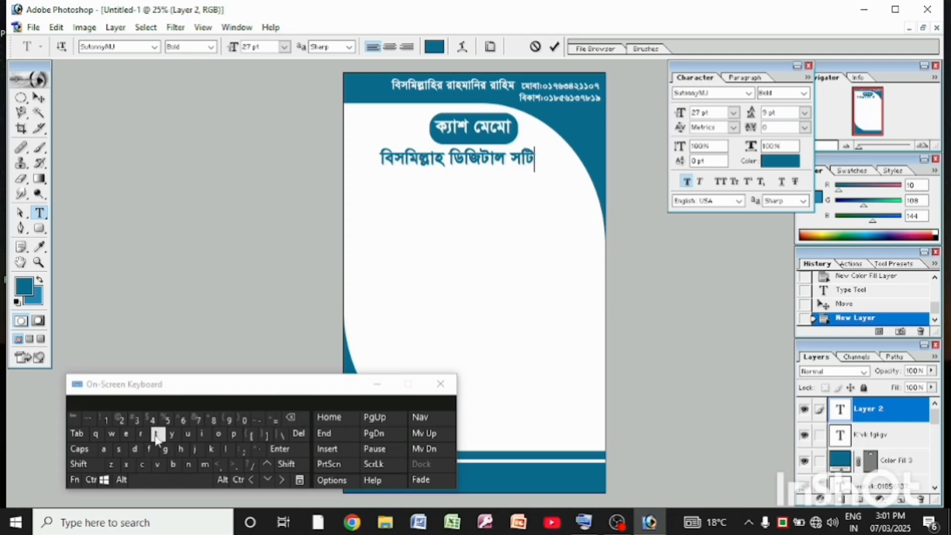
{"action": "triple_click", "coordinate": [289, 419]}
{"action": "left_click", "coordinate": [192, 467]}
{"action": "left_click", "coordinate": [165, 450]}
{"action": "left_click", "coordinate": [156, 434]}
{"action": "left_click", "coordinate": [119, 450]}
{"action": "left_click", "coordinate": [134, 449]}
{"action": "left_click", "coordinate": [127, 434]}
{"action": "left_click", "coordinate": [126, 465]}
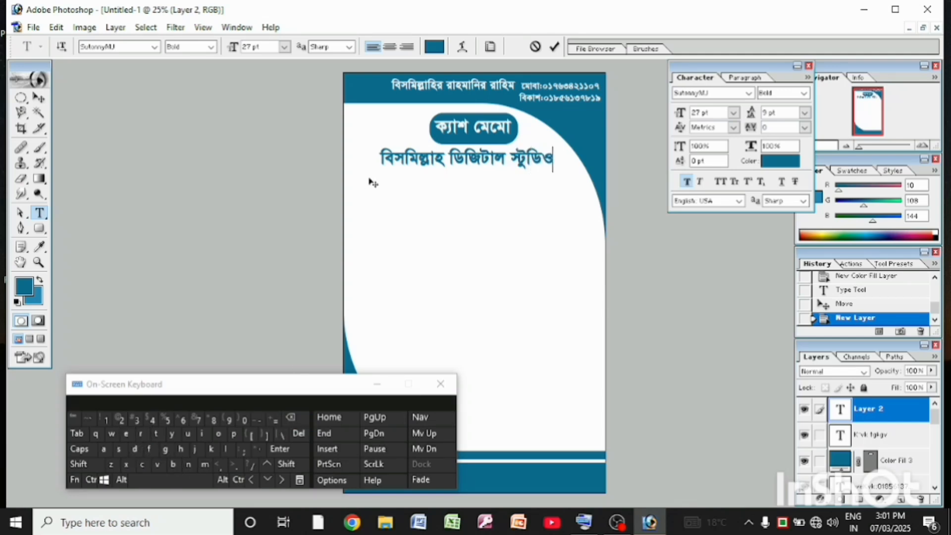
{"action": "left_click", "coordinate": [43, 103]}
Set the studio name to 30 pt with the Regular font style and centre it under the cash memo label
{"action": "left_click", "coordinate": [39, 213]}
{"action": "left_click_drag", "start_coordinate": [367, 156], "coordinate": [512, 180]}
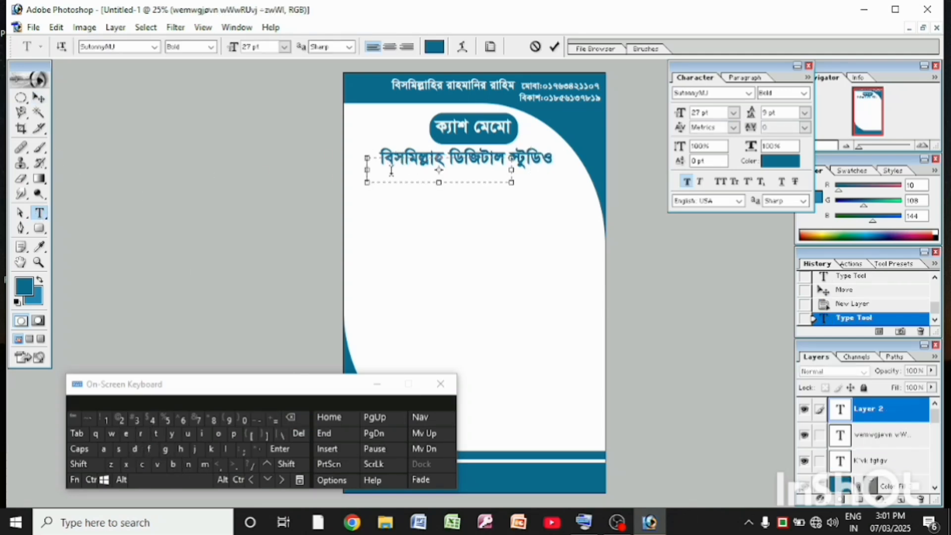
{"action": "key", "text": "Escape"}
{"action": "left_click_drag", "start_coordinate": [377, 159], "coordinate": [553, 159]}
{"action": "left_click", "coordinate": [733, 112]}
{"action": "left_click", "coordinate": [703, 277]}
{"action": "left_click", "coordinate": [211, 46]}
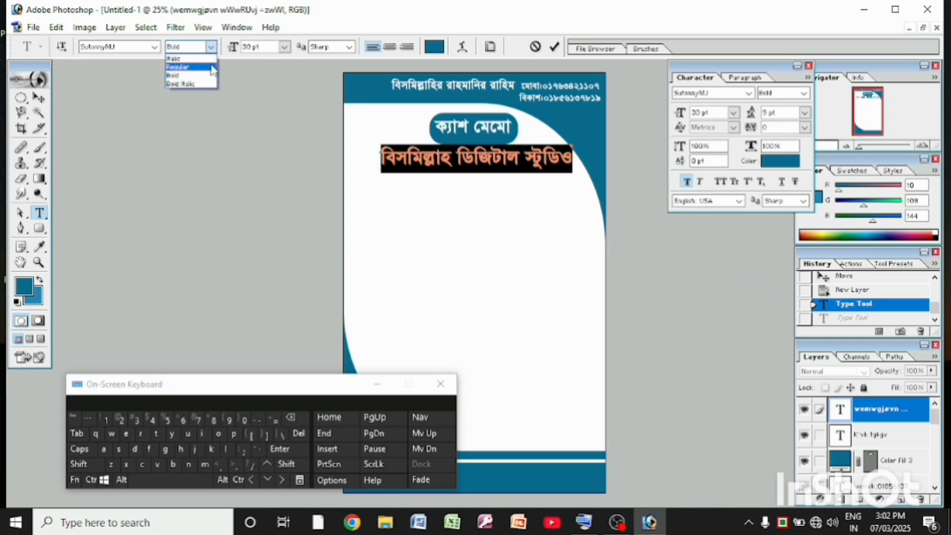
{"action": "left_click", "coordinate": [183, 58]}
{"action": "left_click", "coordinate": [42, 99]}
{"action": "left_click_drag", "start_coordinate": [475, 158], "coordinate": [470, 161]}
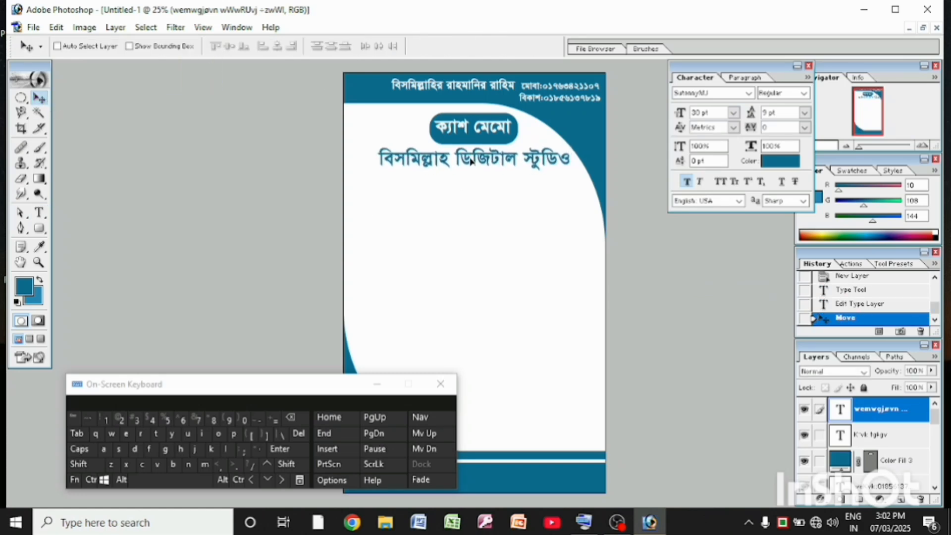
Draw a long, thin rounded rectangle below the studio name, fill it with solid blue and centre it under the name
{"action": "left_click", "coordinate": [39, 183]}
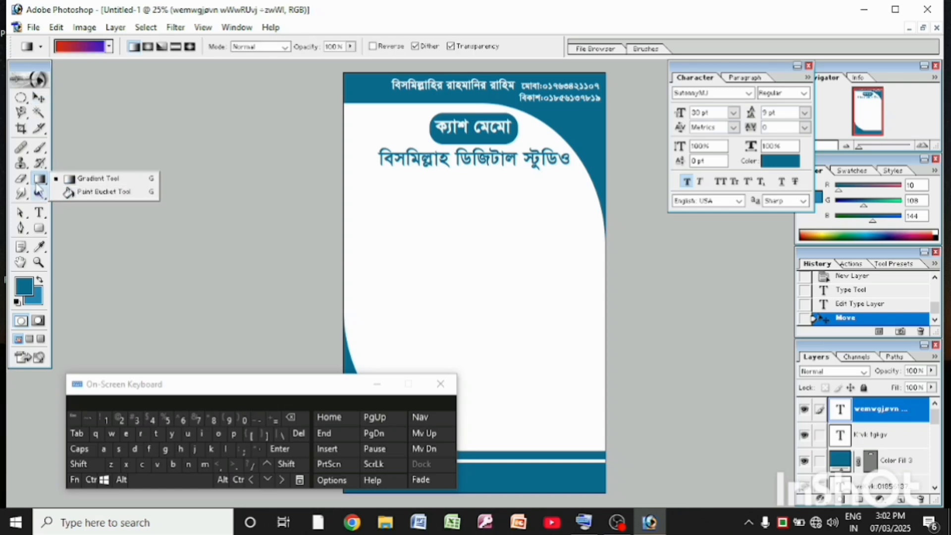
{"action": "left_click_drag", "start_coordinate": [40, 229], "coordinate": [89, 242]}
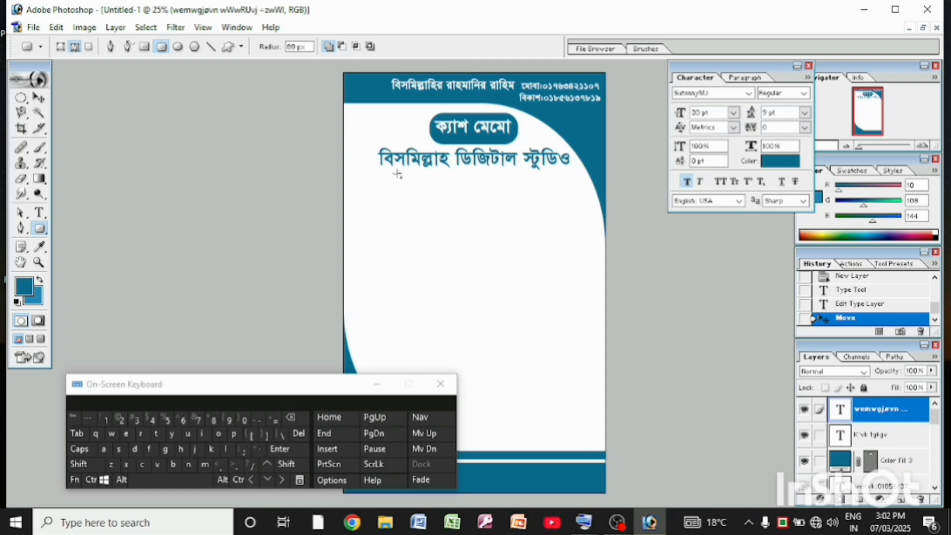
{"action": "left_click_drag", "start_coordinate": [442, 195], "coordinate": [535, 192]}
{"action": "left_click", "coordinate": [880, 500]}
{"action": "left_click", "coordinate": [848, 270]}
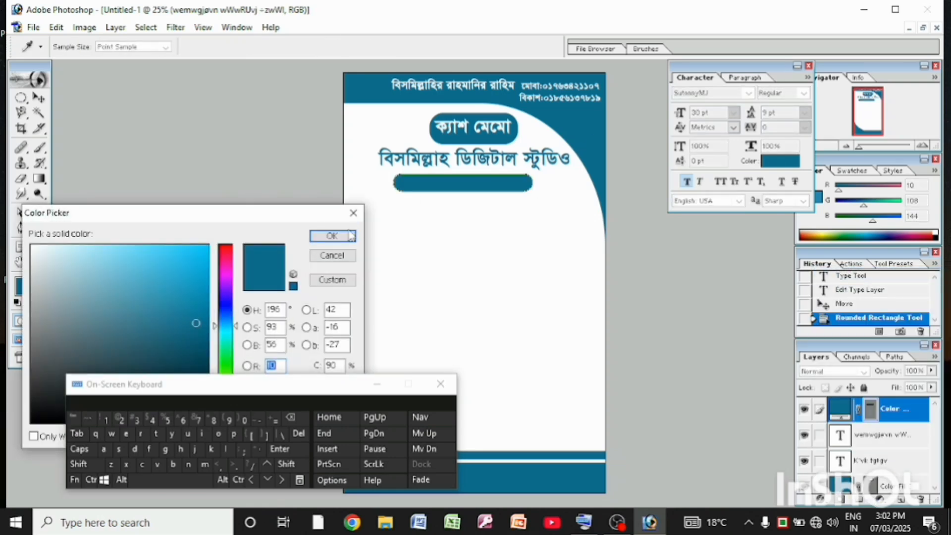
{"action": "left_click", "coordinate": [332, 236]}
{"action": "left_click", "coordinate": [40, 98]}
{"action": "left_click_drag", "start_coordinate": [411, 184], "coordinate": [424, 182]}
Start a text line at the thin rounded bar below the studio name and set the text colour to white
{"action": "left_click", "coordinate": [40, 213]}
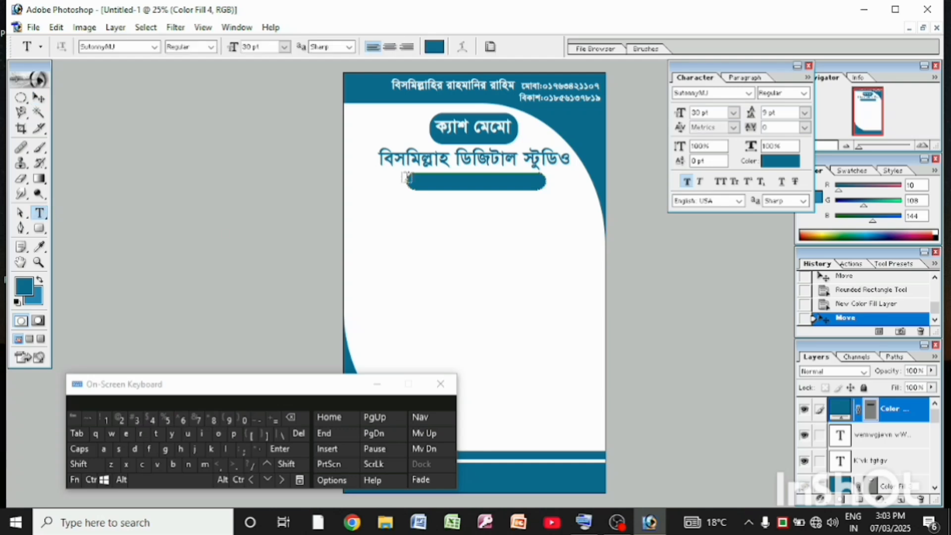
{"action": "left_click", "coordinate": [419, 178]}
{"action": "left_click", "coordinate": [143, 464]}
{"action": "left_click", "coordinate": [291, 418]}
{"action": "left_click", "coordinate": [429, 46]}
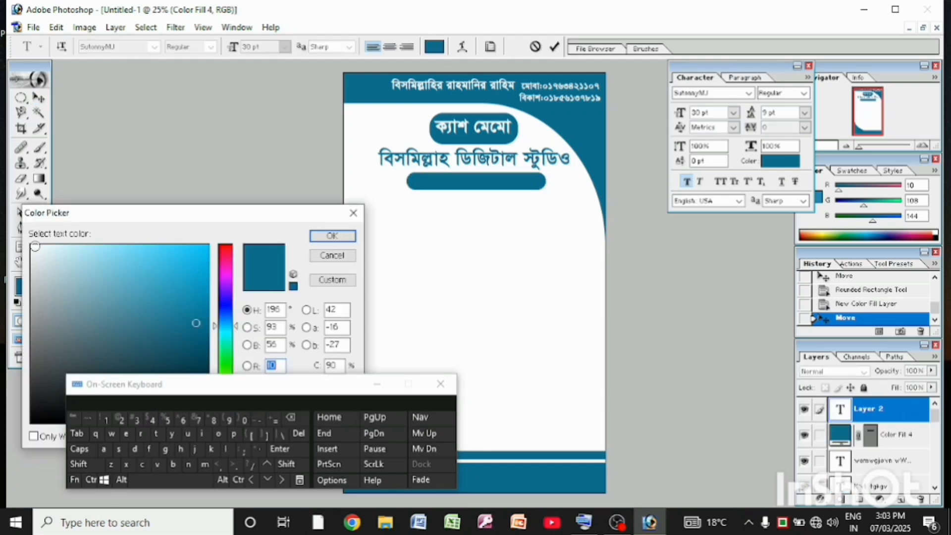
{"action": "left_click", "coordinate": [33, 245]}
{"action": "left_click", "coordinate": [332, 236]}
Enter the proprietor label "প্রো:" in the white text line using the on-screen keyboard
{"action": "left_click", "coordinate": [126, 465]}
{"action": "left_click", "coordinate": [291, 418]}
{"action": "left_click", "coordinate": [143, 466]}
{"action": "left_click", "coordinate": [142, 434]}
{"action": "left_click", "coordinate": [112, 465]}
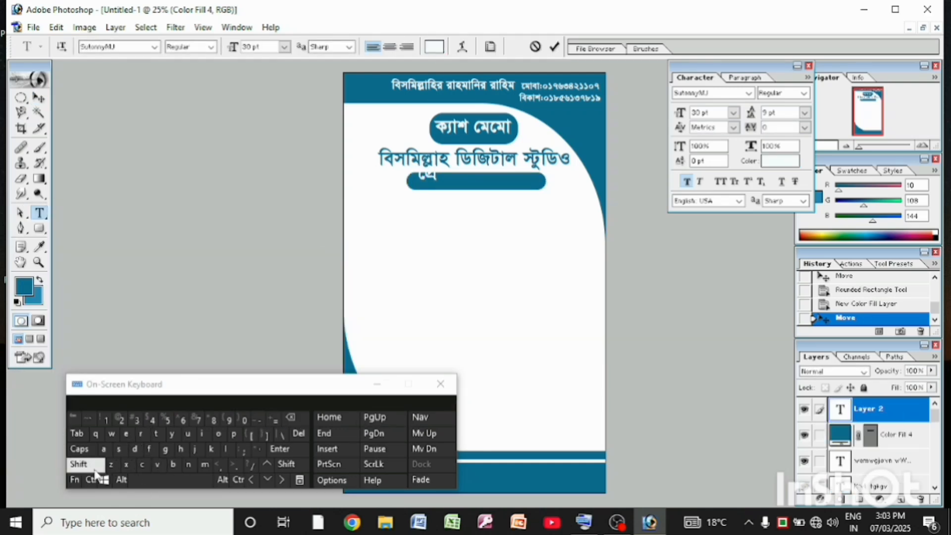
{"action": "left_click", "coordinate": [93, 467]}
{"action": "left_click", "coordinate": [92, 467]}
{"action": "left_click", "coordinate": [153, 447]}
{"action": "left_click", "coordinate": [88, 467]}
{"action": "left_click", "coordinate": [247, 449]}
{"action": "left_click", "coordinate": [191, 479]}
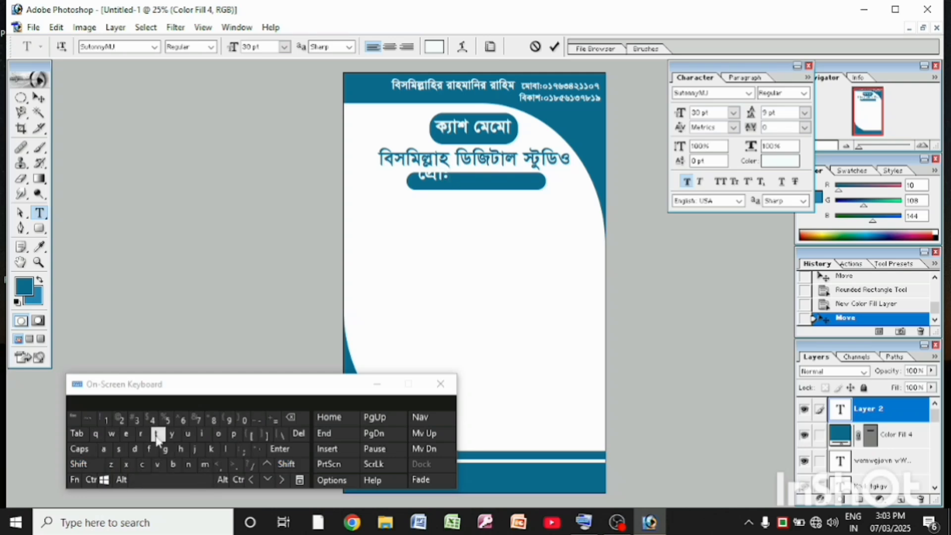
Enter the proprietor's full name after the "প্রো:" label using the on-screen keyboard
{"action": "left_click", "coordinate": [189, 436]}
{"action": "left_click", "coordinate": [151, 451]}
{"action": "left_click", "coordinate": [194, 450]}
{"action": "left_click", "coordinate": [150, 452]}
{"action": "left_click", "coordinate": [135, 451]}
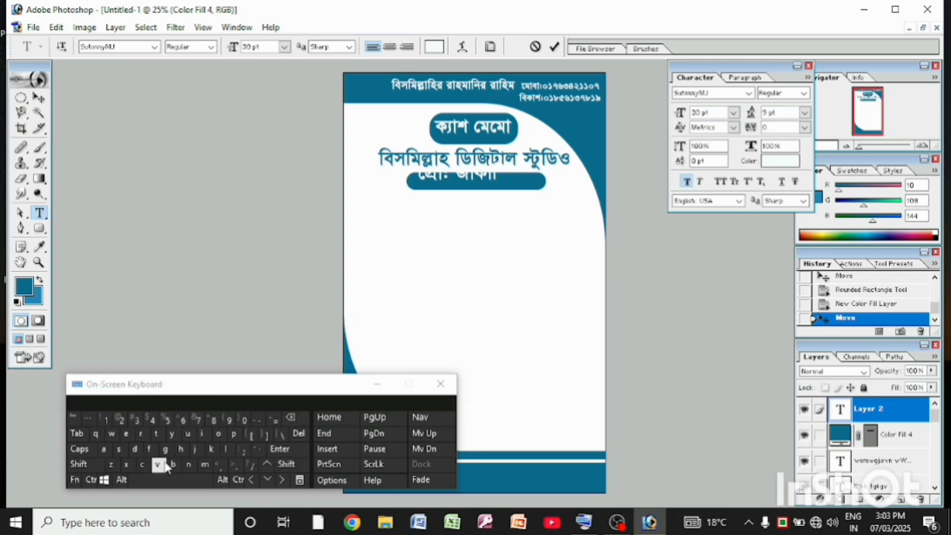
{"action": "left_click", "coordinate": [158, 465]}
{"action": "left_click", "coordinate": [99, 468]}
{"action": "left_click", "coordinate": [112, 435]}
{"action": "left_click", "coordinate": [151, 451]}
{"action": "left_click", "coordinate": [168, 479]}
{"action": "left_click", "coordinate": [165, 449]}
{"action": "left_click", "coordinate": [151, 450]}
{"action": "left_click", "coordinate": [203, 435]}
{"action": "left_click", "coordinate": [143, 465]}
{"action": "left_click", "coordinate": [206, 466]}
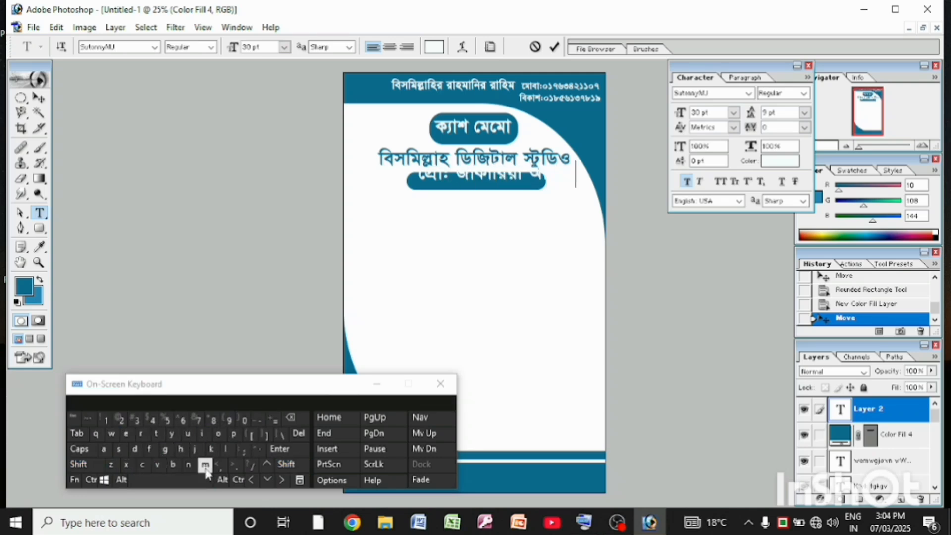
{"action": "left_click", "coordinate": [227, 448]}
Set the proprietor line to 20 pt and position it inside the thin blue bar
{"action": "left_click_drag", "start_coordinate": [414, 179], "coordinate": [605, 183]}
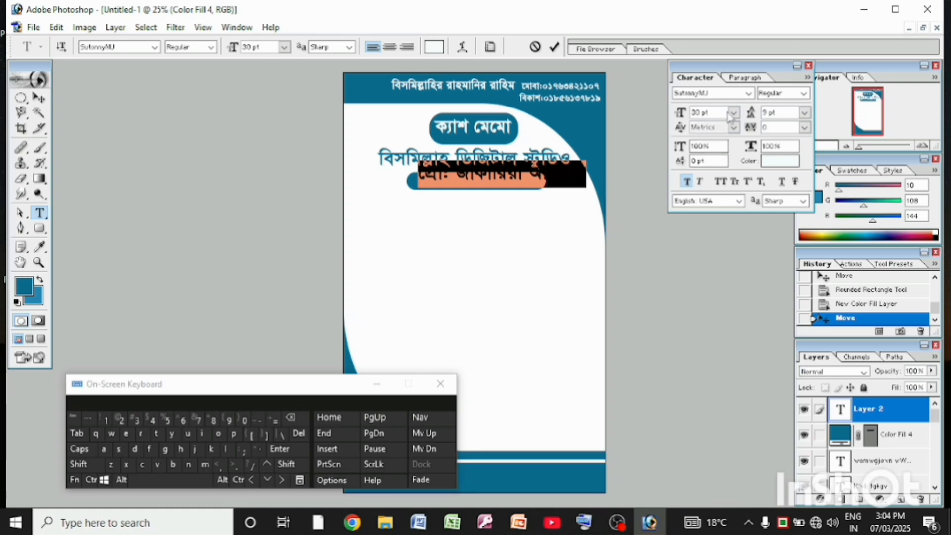
{"action": "left_click", "coordinate": [732, 115]}
{"action": "left_click", "coordinate": [718, 195]}
{"action": "left_click", "coordinate": [733, 114]}
{"action": "left_click", "coordinate": [719, 256]}
{"action": "left_click", "coordinate": [736, 115]}
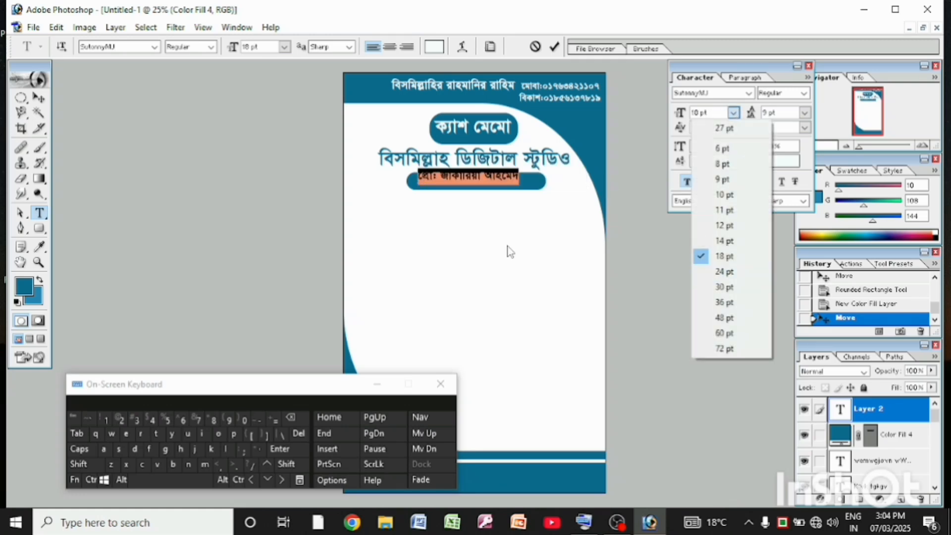
{"action": "left_click", "coordinate": [719, 262]}
{"action": "double_click", "coordinate": [697, 114]}
{"action": "left_click", "coordinate": [119, 421]}
{"action": "left_click", "coordinate": [244, 422]}
{"action": "left_click", "coordinate": [44, 103]}
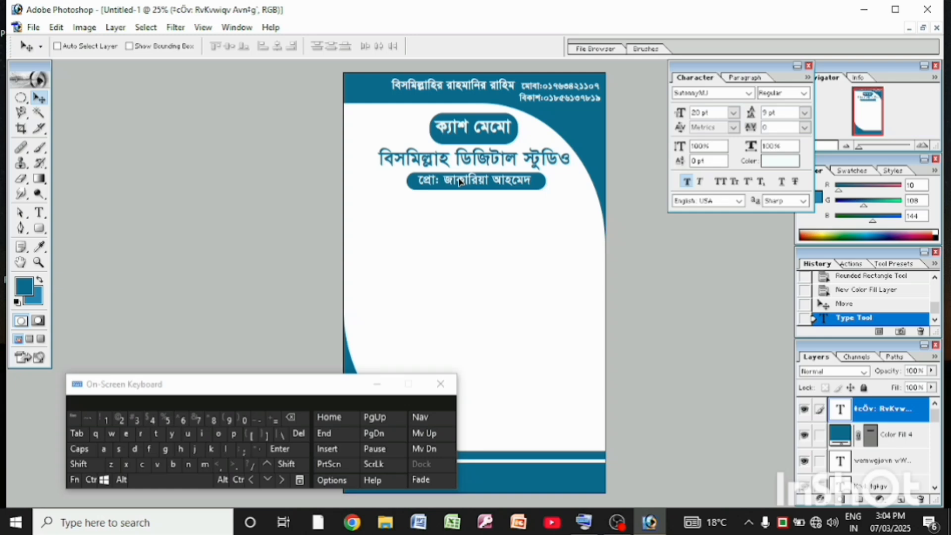
{"action": "left_click_drag", "start_coordinate": [460, 182], "coordinate": [461, 184]}
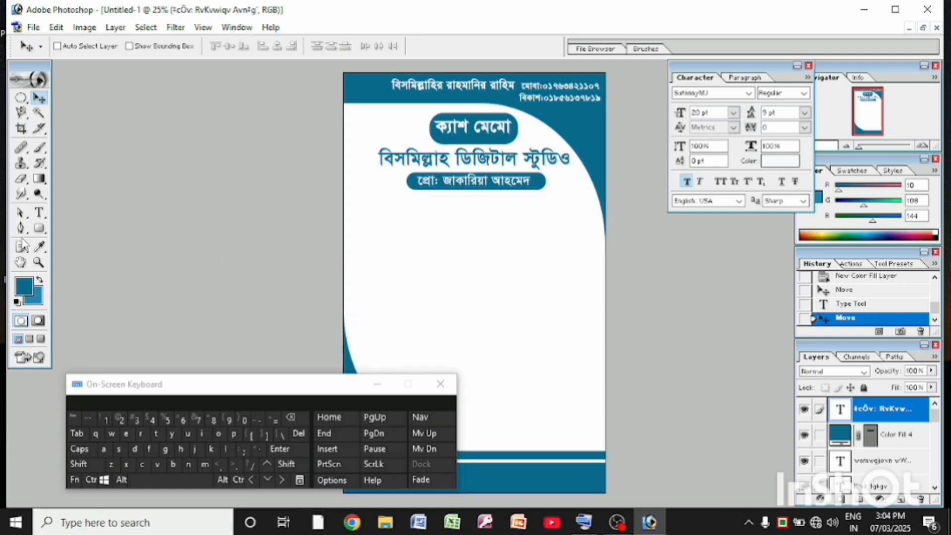
Start a text line below the proprietor bar and set its colour to the header band's dark blue
{"action": "left_click", "coordinate": [39, 212]}
{"action": "left_click", "coordinate": [377, 277]}
{"action": "left_click", "coordinate": [434, 47]}
{"action": "left_click", "coordinate": [415, 97]}
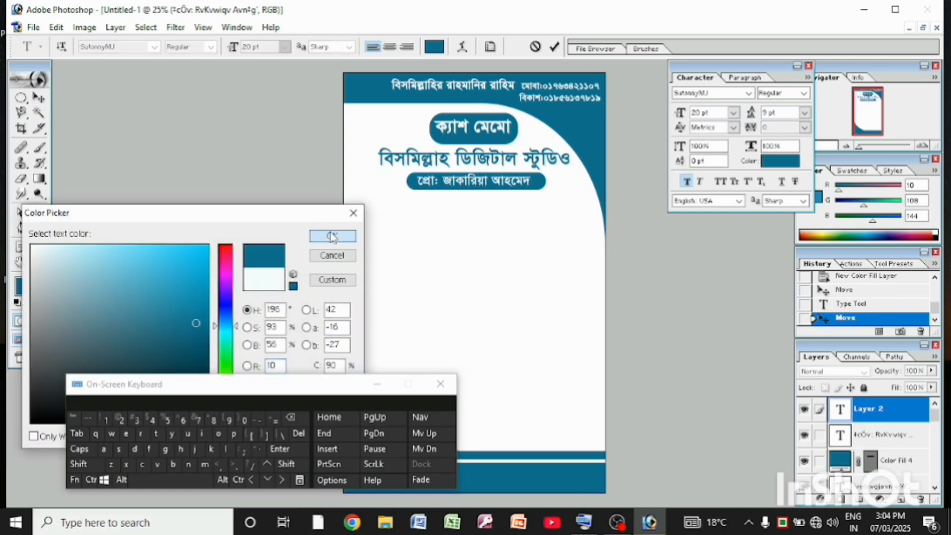
{"action": "left_click", "coordinate": [331, 237]}
Enter the first line of the service description, "এখানে স্টুডিও এ যাবতীয় মালামাল সুলভ মূল্যেও পাইকারি", and start a new line
{"action": "left_click", "coordinate": [166, 449]}
{"action": "left_click", "coordinate": [142, 465]}
{"action": "left_click", "coordinate": [80, 464]}
{"action": "left_click", "coordinate": [180, 449]}
{"action": "left_click", "coordinate": [150, 450]}
{"action": "left_click", "coordinate": [142, 464]}
{"action": "left_click", "coordinate": [189, 464]}
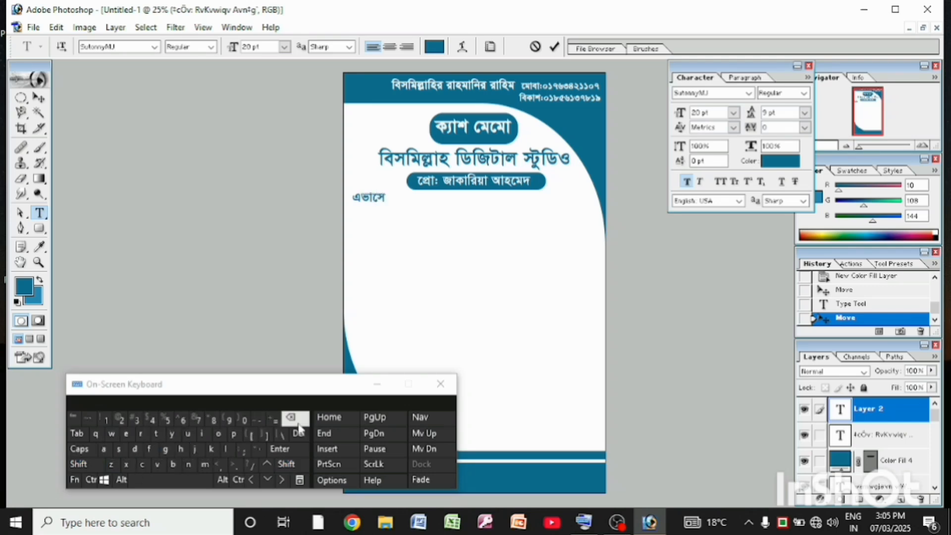
{"action": "left_click", "coordinate": [297, 421]}
{"action": "left_click", "coordinate": [79, 465]}
{"action": "left_click", "coordinate": [194, 450]}
{"action": "left_click", "coordinate": [150, 450]}
{"action": "left_click", "coordinate": [142, 465]}
{"action": "left_click", "coordinate": [173, 464]}
{"action": "left_click", "coordinate": [171, 480]}
{"action": "left_click", "coordinate": [156, 434]}
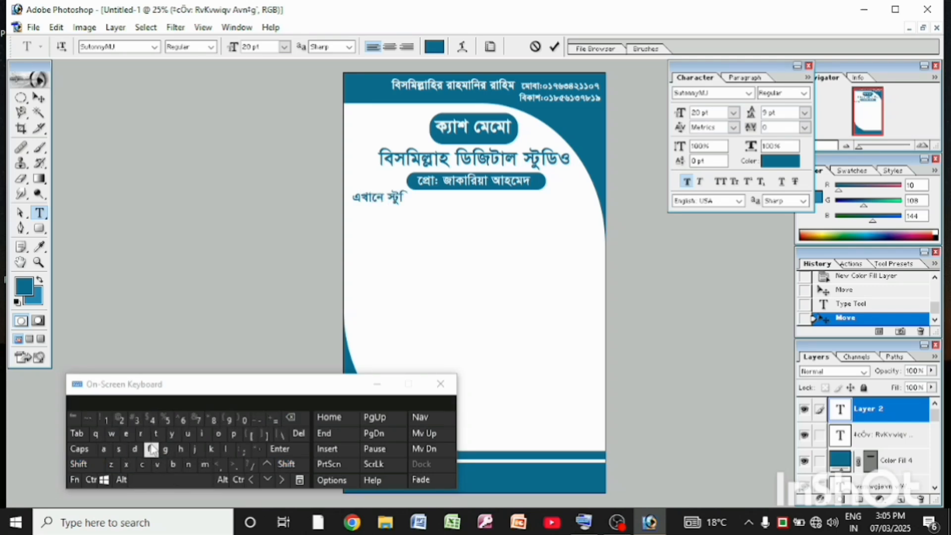
{"action": "type", "text": "ডিও এ যাবতীয় ম"}
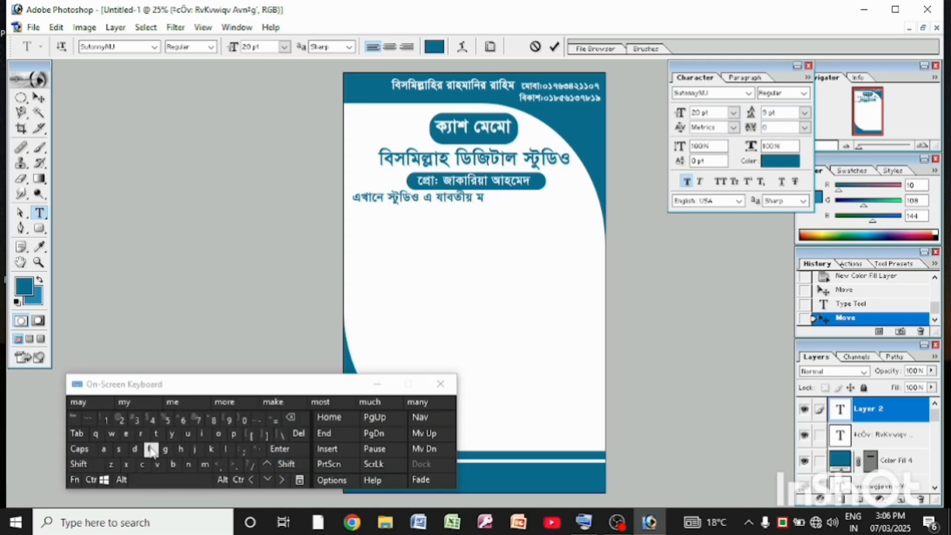
{"action": "type", "text": "ালামাল সুলভ"}
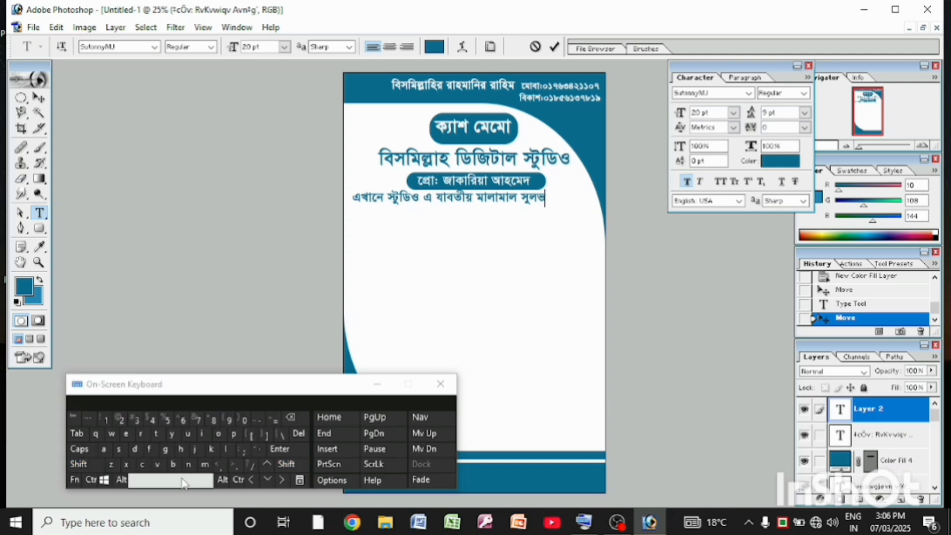
{"action": "type", "text": " মূল্যেও"}
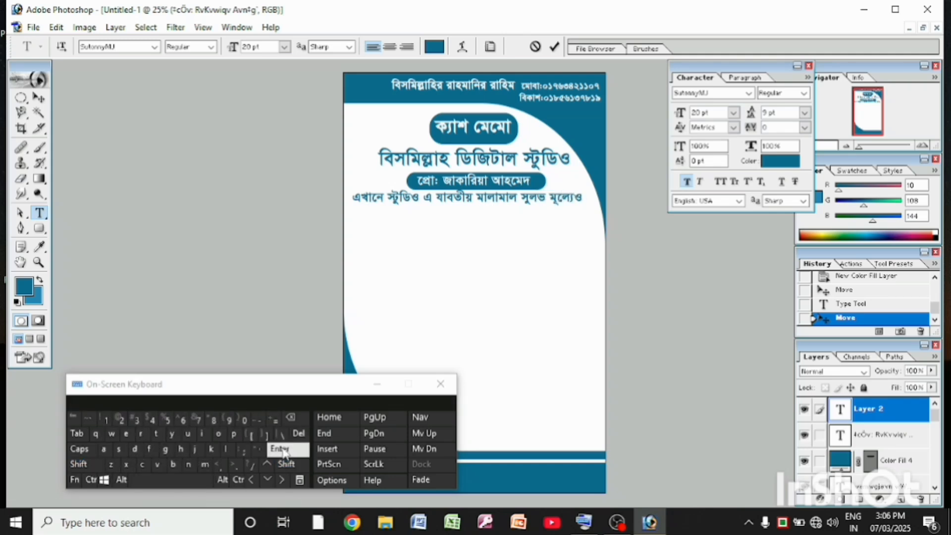
{"action": "type", "text": " পা"}
{"action": "key", "text": "Return"}
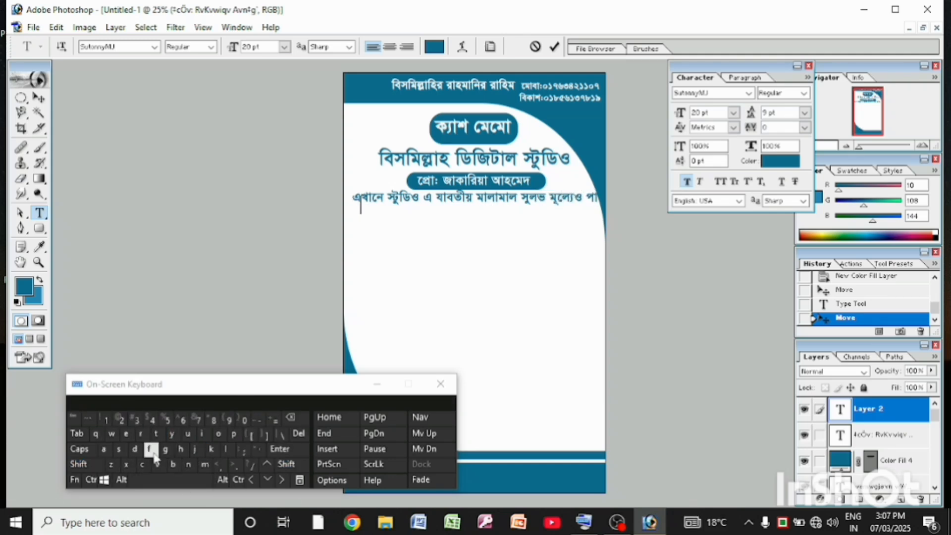
Complete the service description with "বিক্রয় করা হয়। ডিজিটাল ব্যানার সহ সবকিছু" and "ছাপার কাজ করা হয়", using 10 pt line spacing
{"action": "type", "text": "বিক্রয় করা হয়"}
{"action": "left_click", "coordinate": [805, 113]}
{"action": "left_click", "coordinate": [796, 195]}
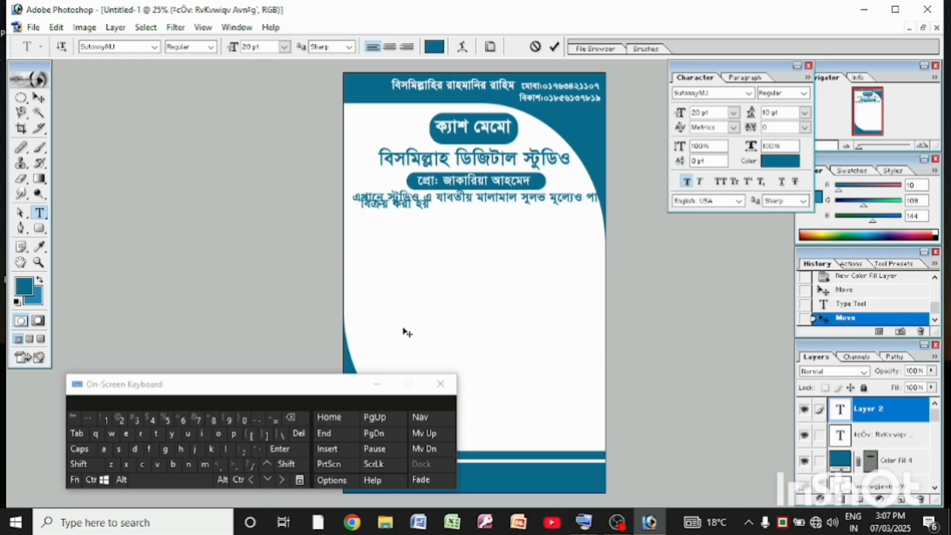
{"action": "type", "text": "। ডিজিটাল ব্য"}
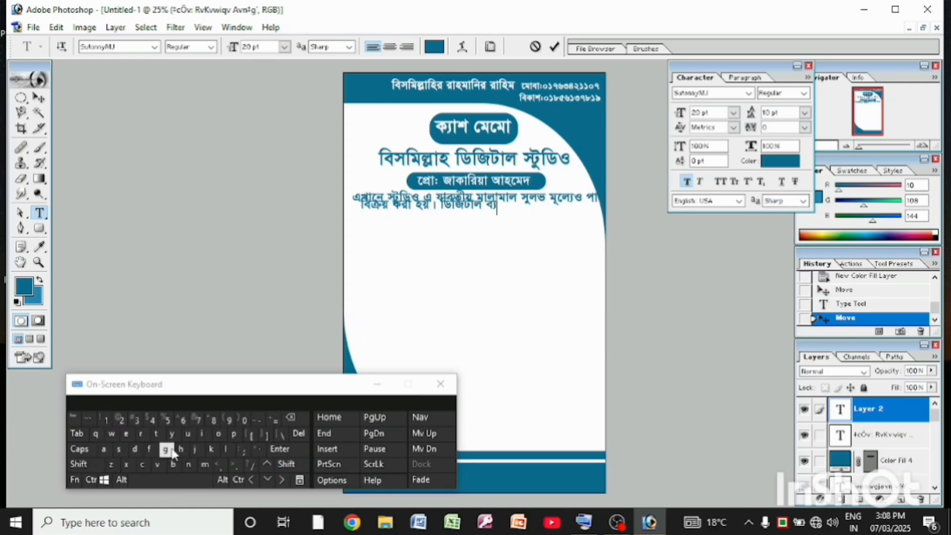
{"action": "type", "text": "ানার সহ সবকিছু"}
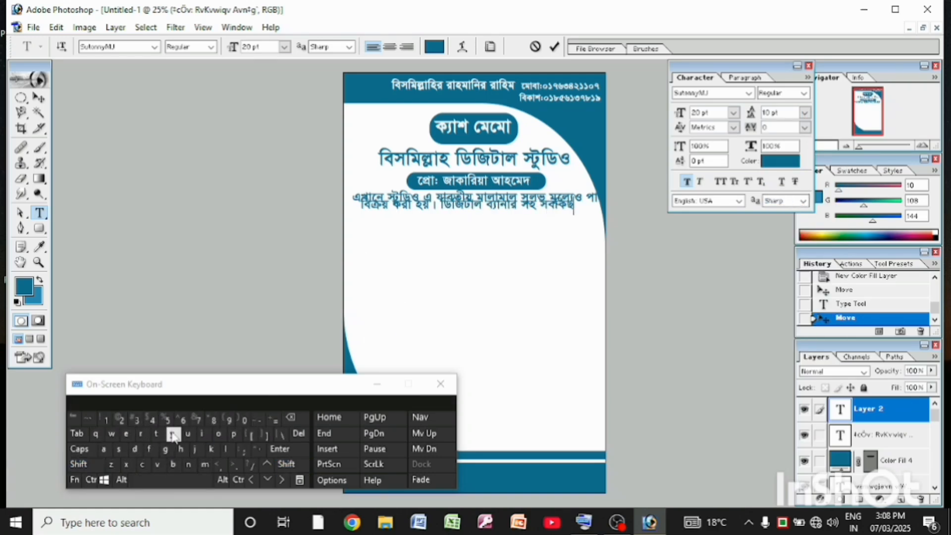
{"action": "type", "text": " ছাপার কাজ"}
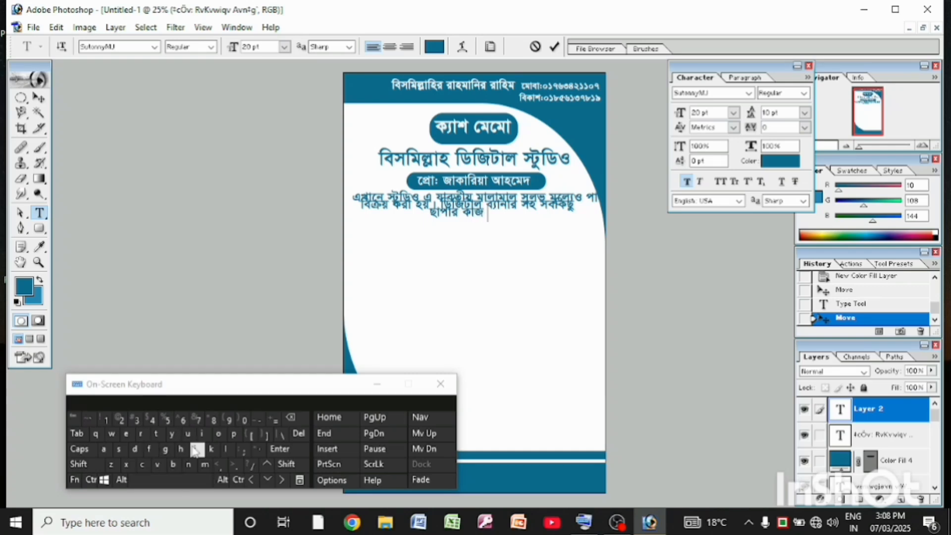
{"action": "type", "text": " করা হয়"}
Set the line spacing of the whole service description to 18 pt
{"action": "key", "text": "ctrl+a"}
{"action": "left_click", "coordinate": [805, 112]}
{"action": "left_click", "coordinate": [804, 254]}
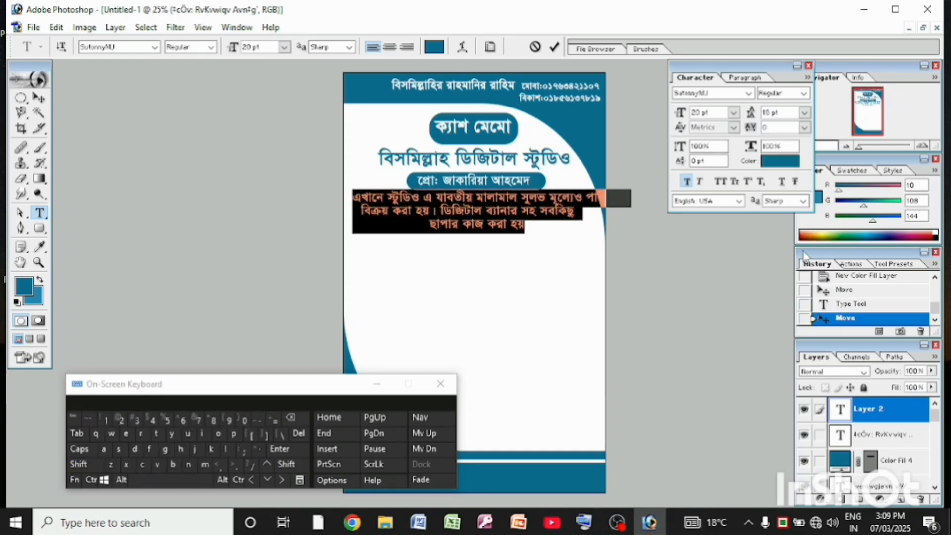
Colour the service description bright sky blue and move it slightly down
{"action": "left_click", "coordinate": [781, 161]}
{"action": "left_click_drag", "start_coordinate": [193, 296], "coordinate": [190, 248]}
{"action": "left_click", "coordinate": [333, 236]}
{"action": "left_click", "coordinate": [38, 98]}
{"action": "left_click_drag", "start_coordinate": [427, 203], "coordinate": [419, 212]}
{"action": "left_click", "coordinate": [39, 213]}
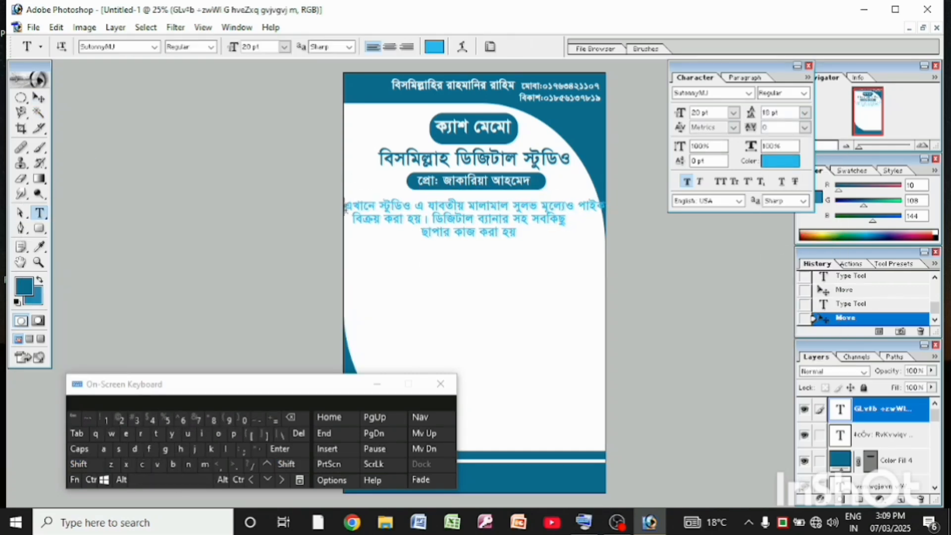
Undo the description's last move, set its text to 18 pt in a medium blue and position it just below the proprietor bar
{"action": "left_click_drag", "start_coordinate": [345, 207], "coordinate": [493, 232]}
{"action": "left_click", "coordinate": [734, 113]}
{"action": "left_click", "coordinate": [713, 250]}
{"action": "left_click", "coordinate": [779, 161]}
{"action": "left_click", "coordinate": [327, 255]}
{"action": "key", "text": "ctrl+alt+z"}
{"action": "key", "text": "ctrl+alt+z"}
{"action": "left_click_drag", "start_coordinate": [353, 198], "coordinate": [524, 226]}
{"action": "left_click", "coordinate": [780, 161]}
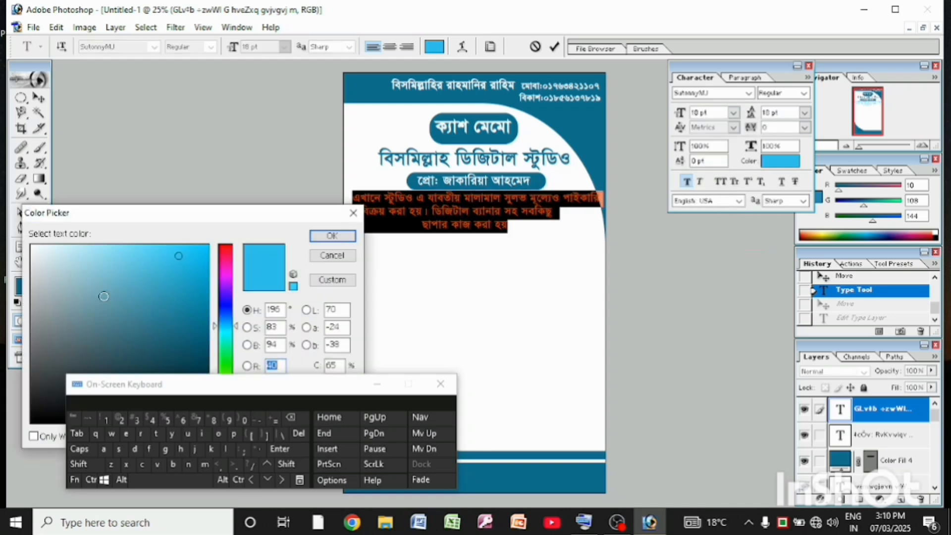
{"action": "left_click_drag", "start_coordinate": [192, 308], "coordinate": [186, 290]}
{"action": "left_click", "coordinate": [333, 236]}
{"action": "left_click", "coordinate": [38, 97]}
{"action": "left_click_drag", "start_coordinate": [434, 196], "coordinate": [432, 200]}
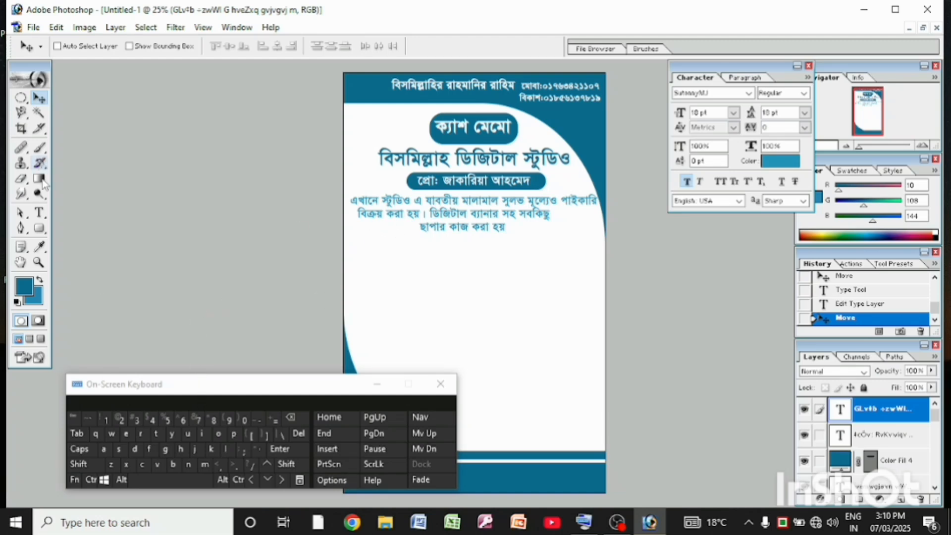
Try drawing a wide rounded rectangle below the service description and roll it back in the history
{"action": "left_click", "coordinate": [40, 229]}
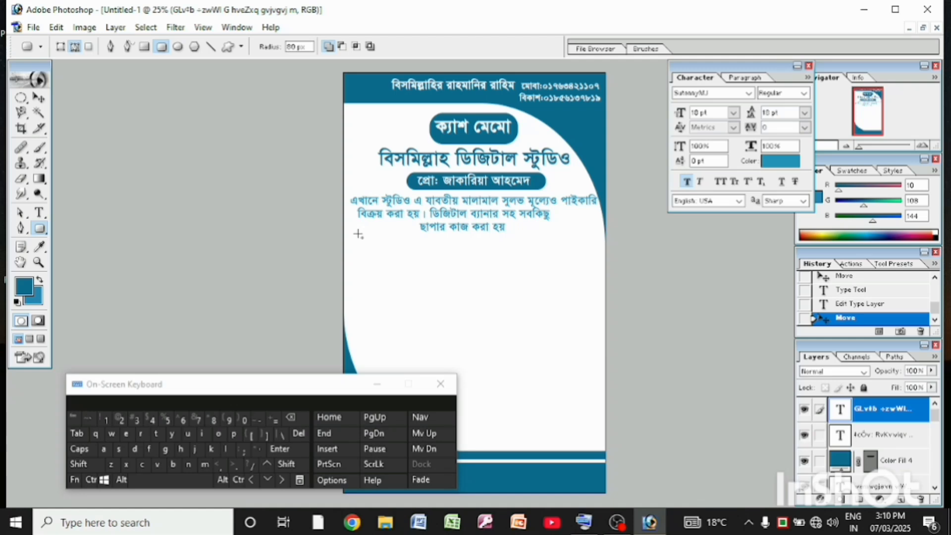
{"action": "left_click_drag", "start_coordinate": [358, 234], "coordinate": [585, 255]}
{"action": "left_click", "coordinate": [449, 244]}
{"action": "key", "text": "v"}
{"action": "left_click", "coordinate": [850, 303]}
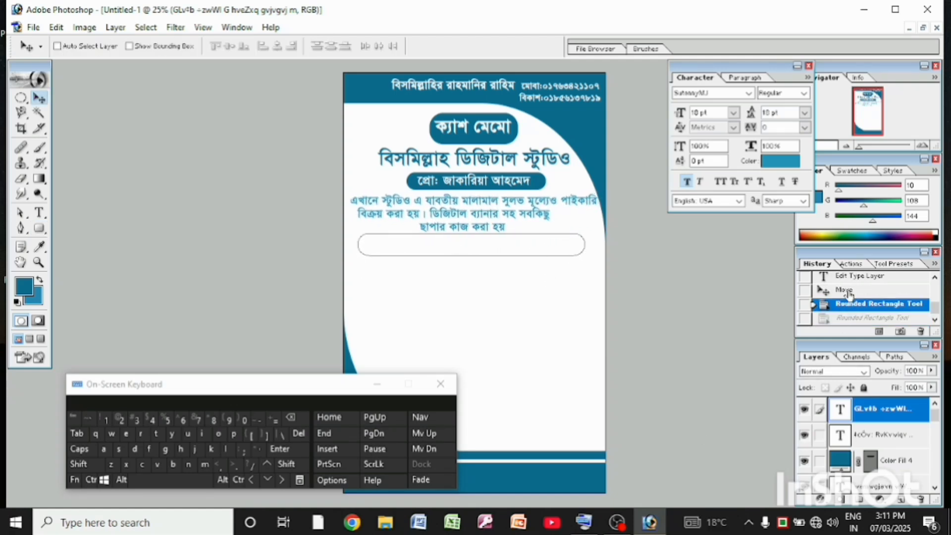
{"action": "left_click", "coordinate": [850, 293]}
Draw a wide rounded rectangle below the service description, fill it with solid dark blue and centre it on the page
{"action": "key", "text": "u"}
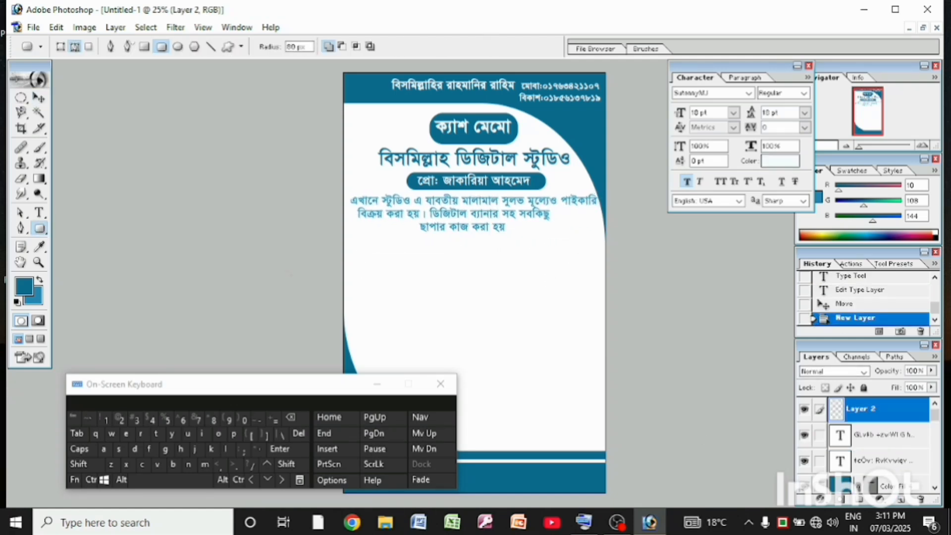
{"action": "left_click_drag", "start_coordinate": [353, 235], "coordinate": [588, 261]}
{"action": "left_click_drag", "start_coordinate": [357, 235], "coordinate": [577, 260]}
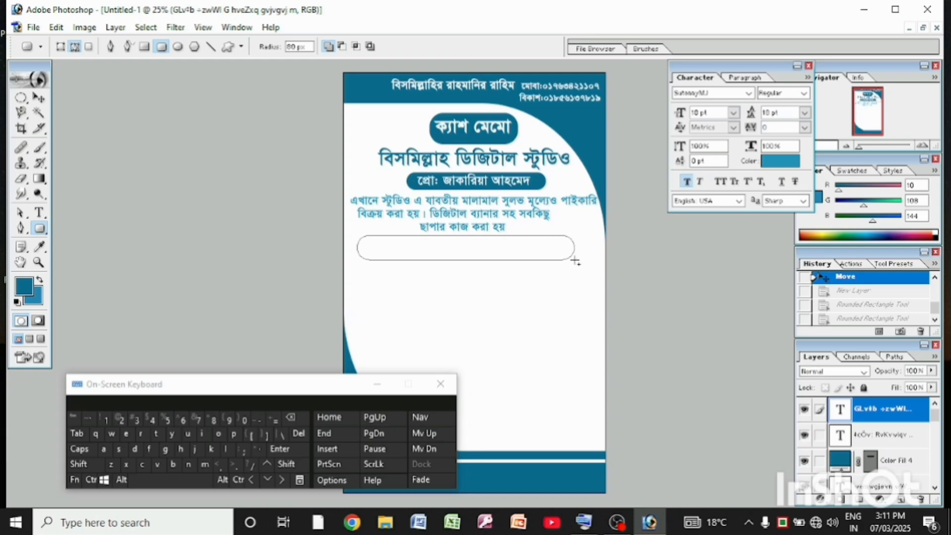
{"action": "left_click", "coordinate": [838, 484]}
{"action": "left_click", "coordinate": [769, 162]}
{"action": "key", "text": "Return"}
{"action": "left_click", "coordinate": [884, 410]}
{"action": "left_click", "coordinate": [880, 499]}
{"action": "left_click", "coordinate": [842, 272]}
{"action": "key", "text": "Return"}
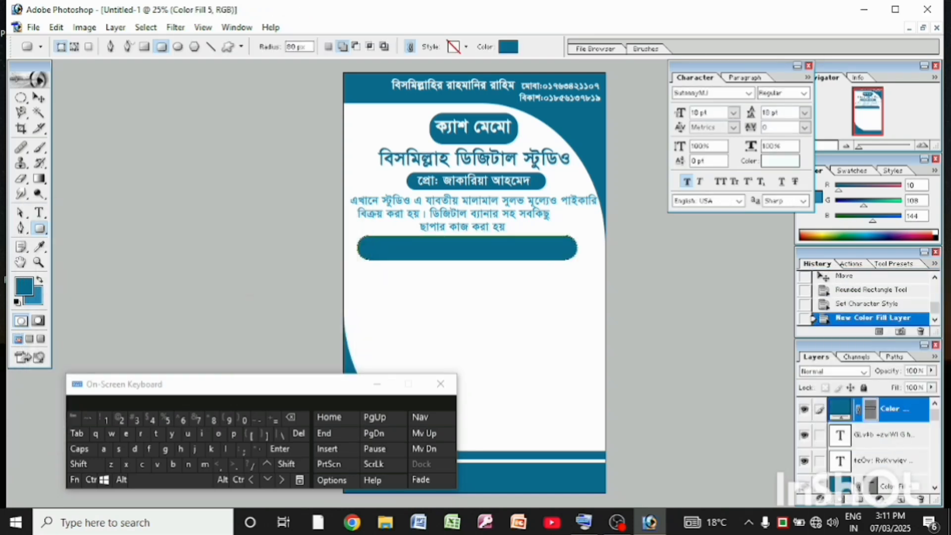
{"action": "key", "text": "v"}
{"action": "left_click_drag", "start_coordinate": [430, 250], "coordinate": [440, 250]}
Set the text colour to bright cyan and start a text line inside the wide blue bar
{"action": "left_click", "coordinate": [781, 161]}
{"action": "left_click_drag", "start_coordinate": [122, 313], "coordinate": [182, 262]}
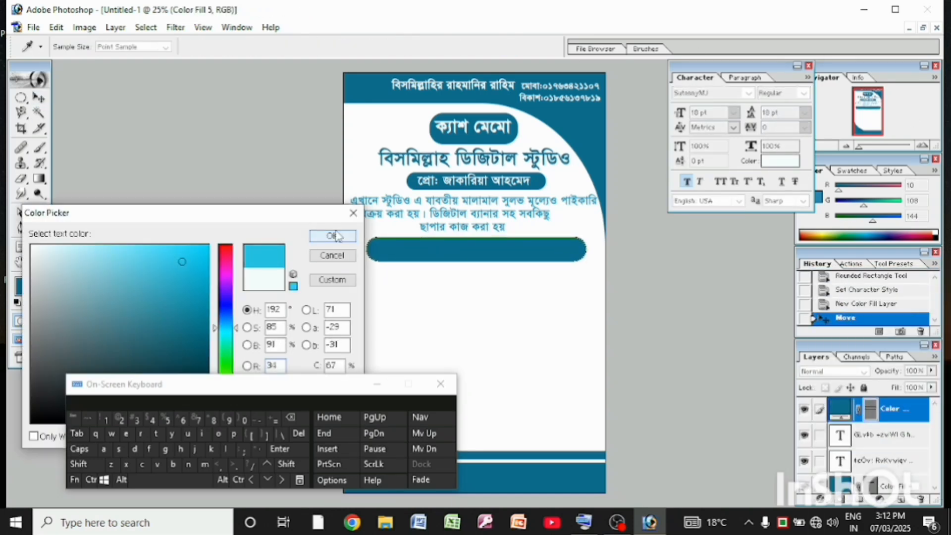
{"action": "left_click", "coordinate": [337, 237]}
{"action": "left_click", "coordinate": [884, 435]}
{"action": "left_click", "coordinate": [894, 410]}
{"action": "key", "text": "t"}
{"action": "left_click", "coordinate": [389, 254]}
Enter the studio's address in the wide blue bar using the on-screen keyboard
{"action": "left_click", "coordinate": [135, 450]}
{"action": "left_click", "coordinate": [173, 464]}
{"action": "left_click", "coordinate": [163, 453]}
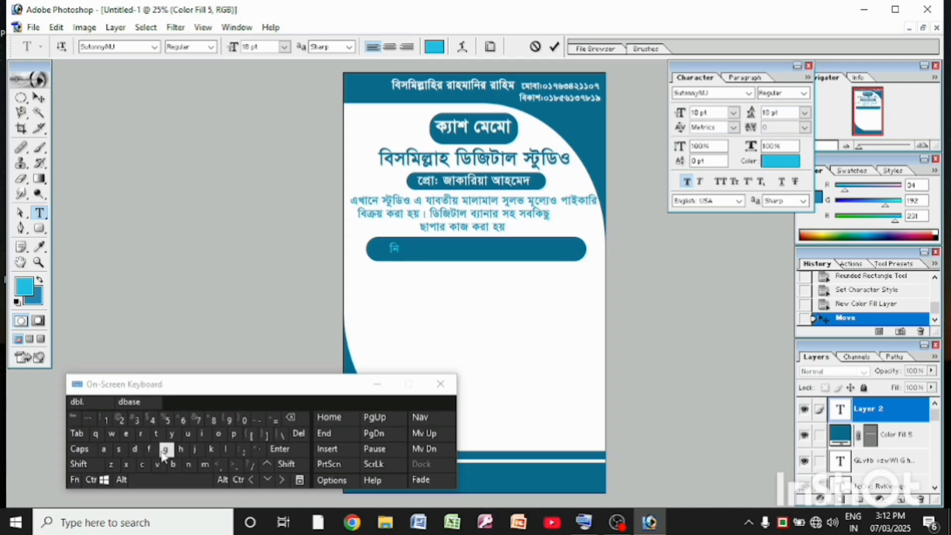
{"action": "type", "text": "উ মার্কেট মিরপুর "}
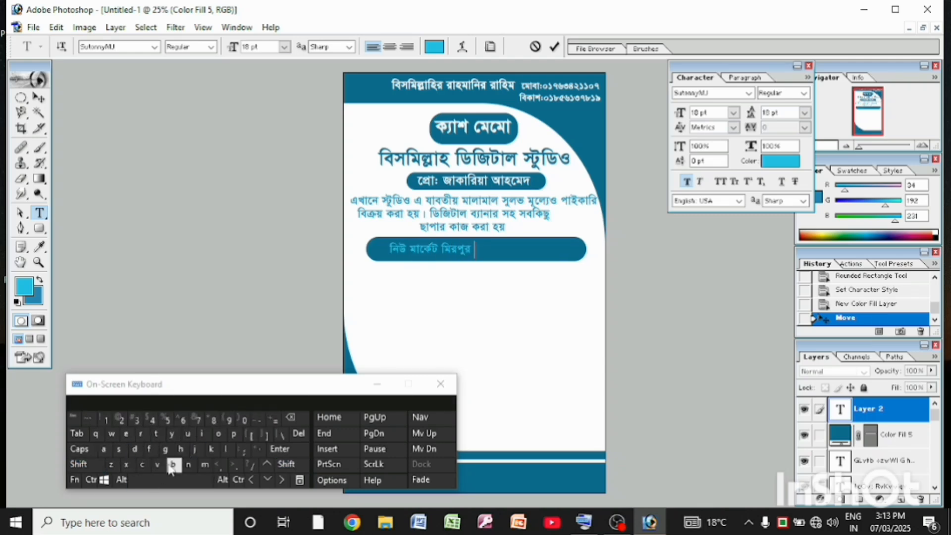
{"action": "type", "text": "বাজার, বাহুবল,"}
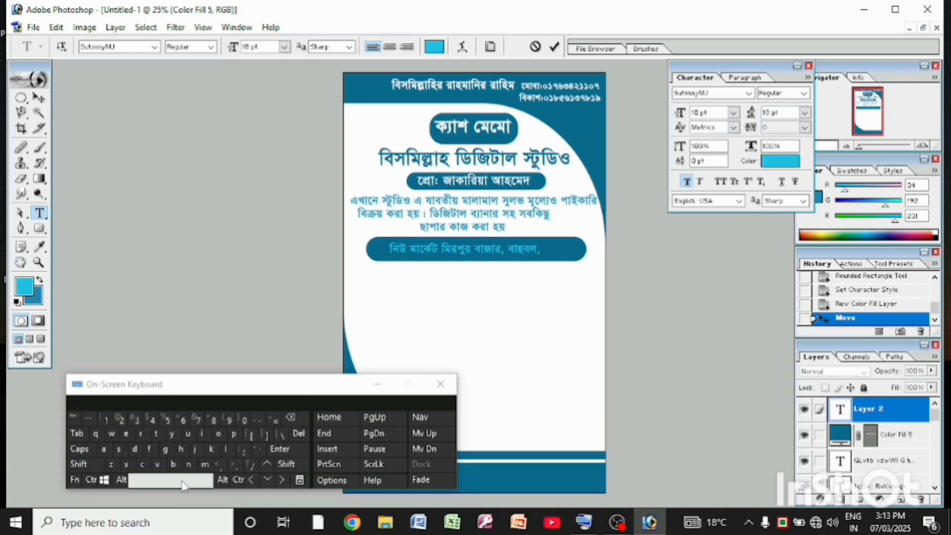
{"action": "type", "text": " হবিগঞ্জ"}
Change the whole address line to white and adjust its position inside the wide blue bar
{"action": "key", "text": "ctrl+a"}
{"action": "left_click", "coordinate": [435, 46]}
{"action": "left_click", "coordinate": [34, 246]}
{"action": "left_click", "coordinate": [331, 236]}
{"action": "left_click", "coordinate": [39, 98]}
{"action": "left_click_drag", "start_coordinate": [426, 251], "coordinate": [427, 252]}
Set the address text to 20 pt
{"action": "double_click", "coordinate": [841, 410]}
{"action": "left_click", "coordinate": [734, 113]}
{"action": "left_click", "coordinate": [732, 126]}
{"action": "left_click", "coordinate": [120, 420]}
{"action": "left_click", "coordinate": [243, 420]}
{"action": "left_click", "coordinate": [38, 98]}
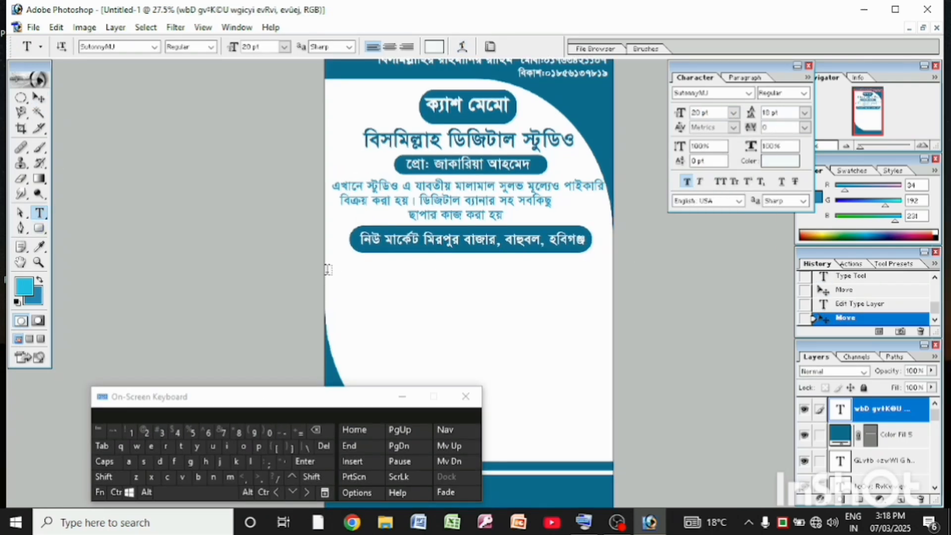
Start a text line at the page's left margin below the address bar and set its text colour to medium blue
{"action": "left_click", "coordinate": [336, 266]}
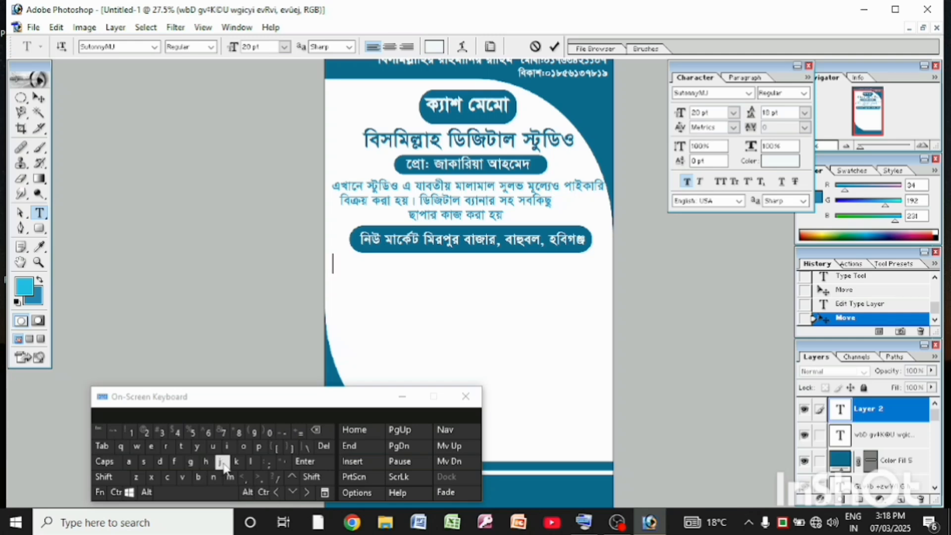
{"action": "left_click", "coordinate": [223, 463]}
{"action": "left_click", "coordinate": [315, 430]}
{"action": "left_click", "coordinate": [440, 47]}
{"action": "left_click", "coordinate": [223, 298]}
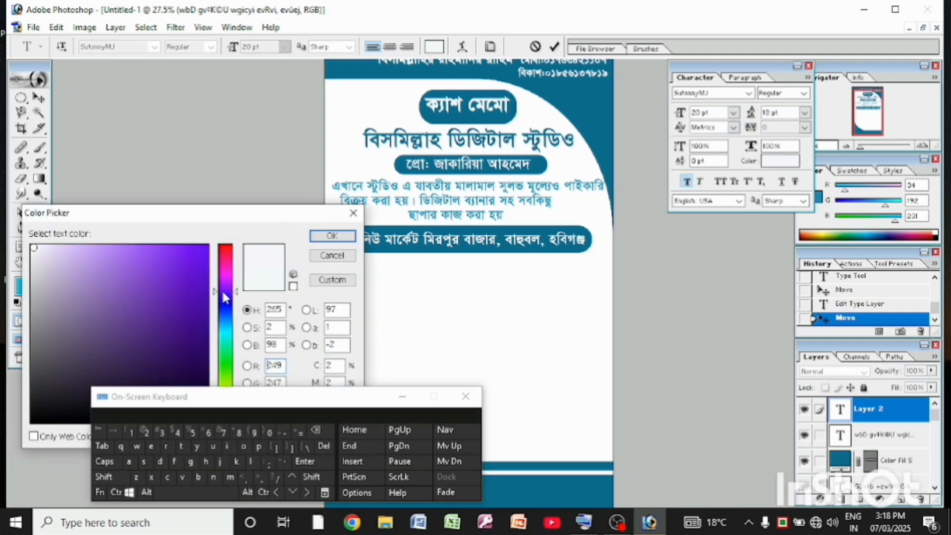
{"action": "left_click", "coordinate": [224, 307]}
{"action": "left_click", "coordinate": [155, 289]}
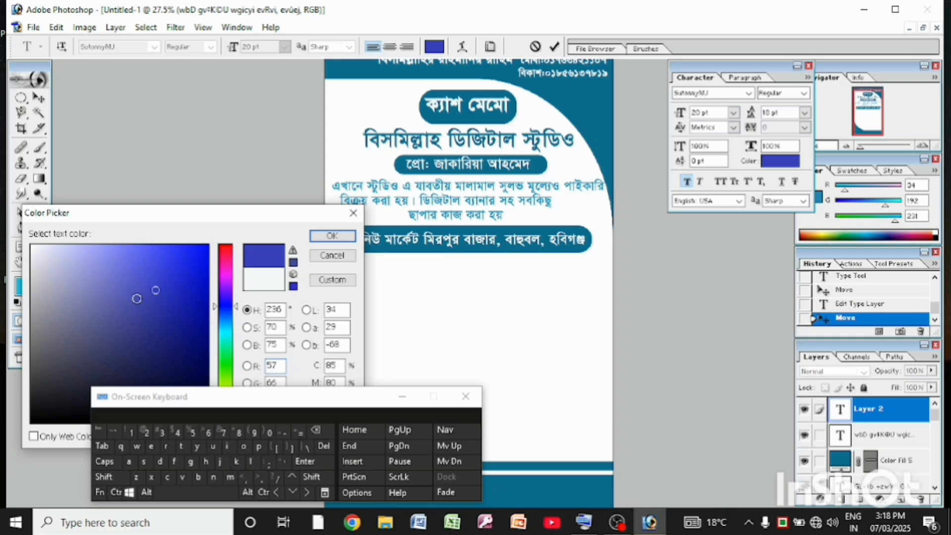
{"action": "left_click", "coordinate": [225, 316]}
{"action": "left_click", "coordinate": [166, 267]}
{"action": "left_click", "coordinate": [153, 265]}
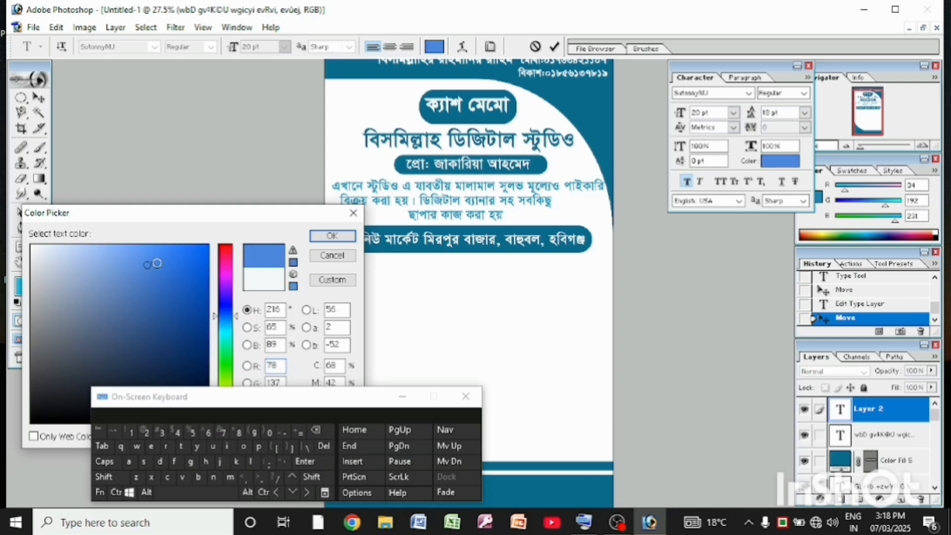
{"action": "left_click", "coordinate": [151, 281]}
{"action": "left_click", "coordinate": [329, 237]}
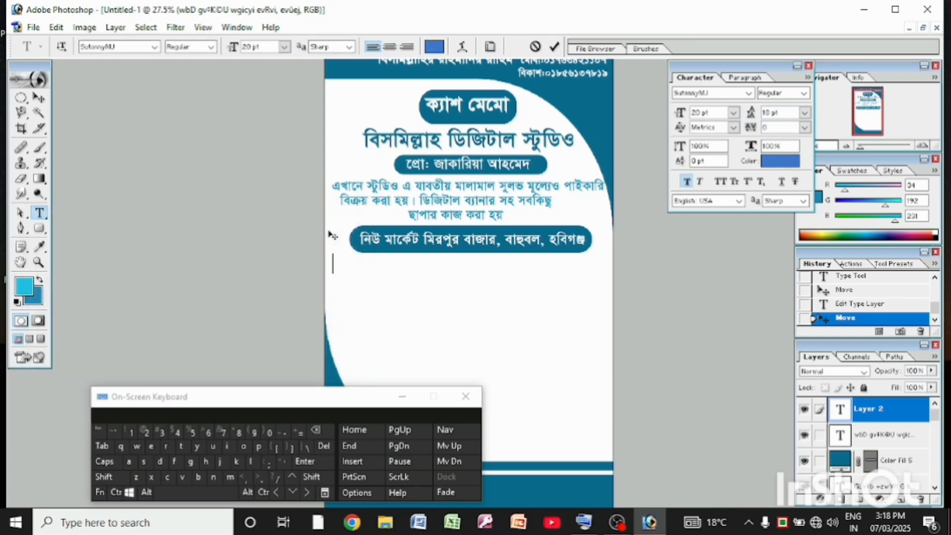
Enter the serial number label "ক্রমিক নং" followed by a dotted fill-in line using the on-screen keyboard
{"action": "left_click", "coordinate": [219, 462]}
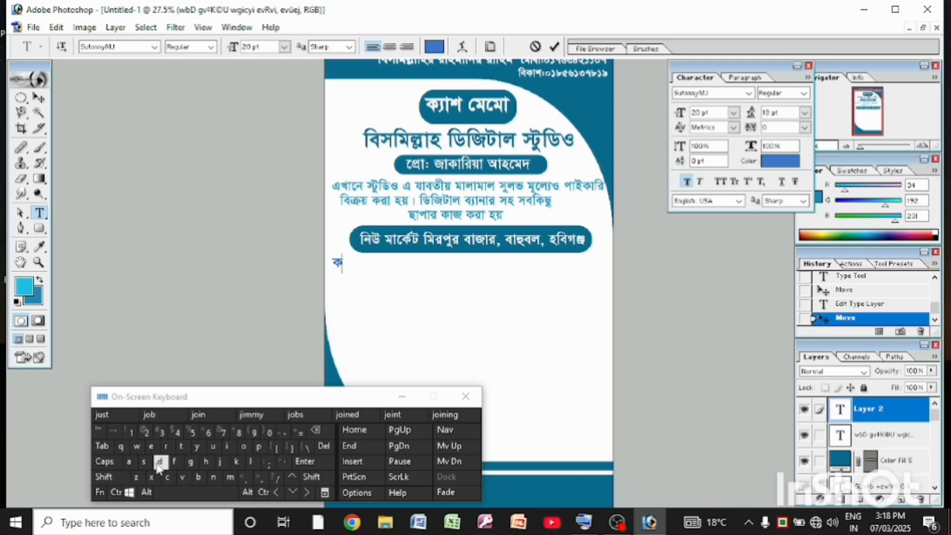
{"action": "left_click", "coordinate": [139, 479]}
{"action": "left_click", "coordinate": [161, 463]}
{"action": "left_click", "coordinate": [230, 478]}
{"action": "left_click", "coordinate": [220, 462]}
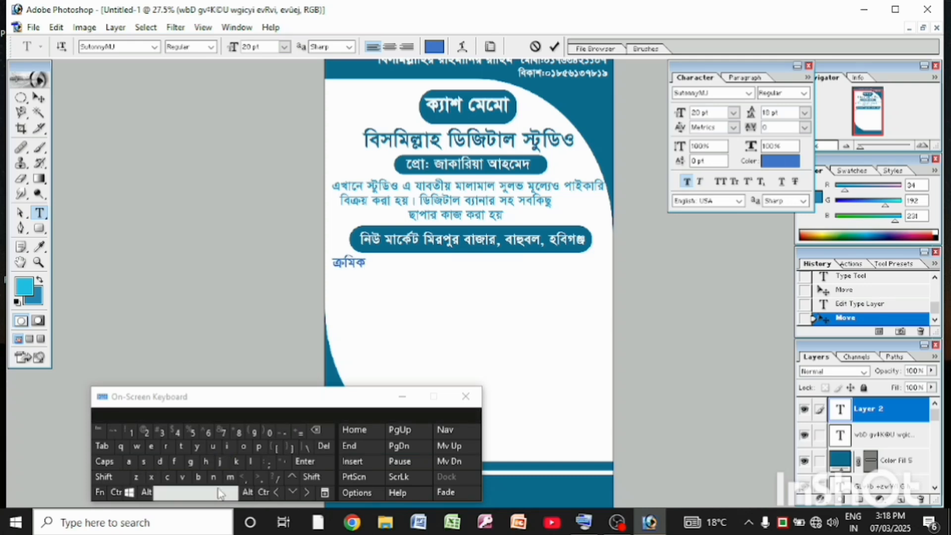
{"action": "left_click", "coordinate": [198, 477]}
{"action": "left_click", "coordinate": [105, 478]}
{"action": "left_click", "coordinate": [121, 447]}
{"action": "left_click", "coordinate": [260, 478]}
{"action": "left_click", "coordinate": [194, 493]}
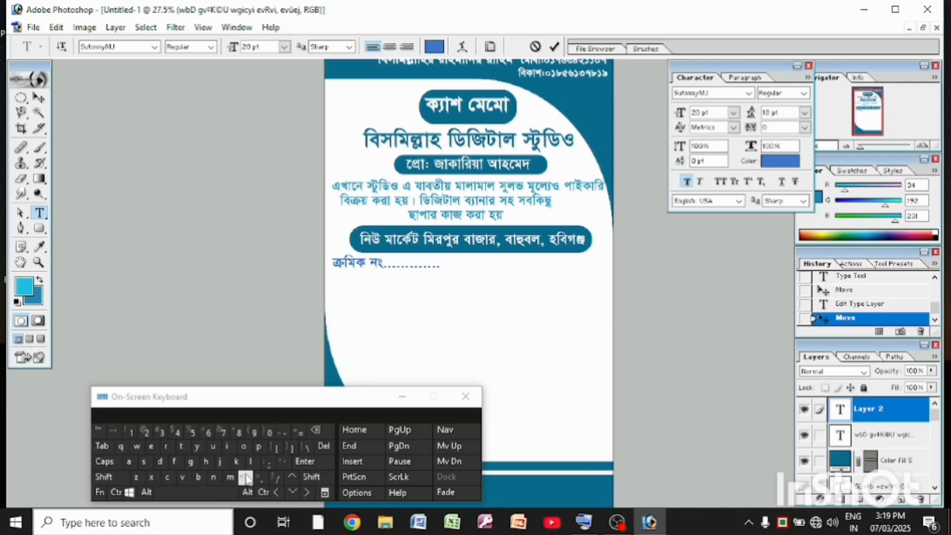
Add the date label "তারিখ" with dots reaching the right margin on the serial number line, and nudge the line into position
{"action": "left_click", "coordinate": [236, 462]}
{"action": "left_click", "coordinate": [176, 463]}
{"action": "left_click", "coordinate": [161, 463]}
{"action": "left_click", "coordinate": [184, 478]}
{"action": "left_click", "coordinate": [105, 478]}
{"action": "left_click", "coordinate": [220, 462]}
{"action": "left_click", "coordinate": [261, 479]}
{"action": "left_click", "coordinate": [435, 267]}
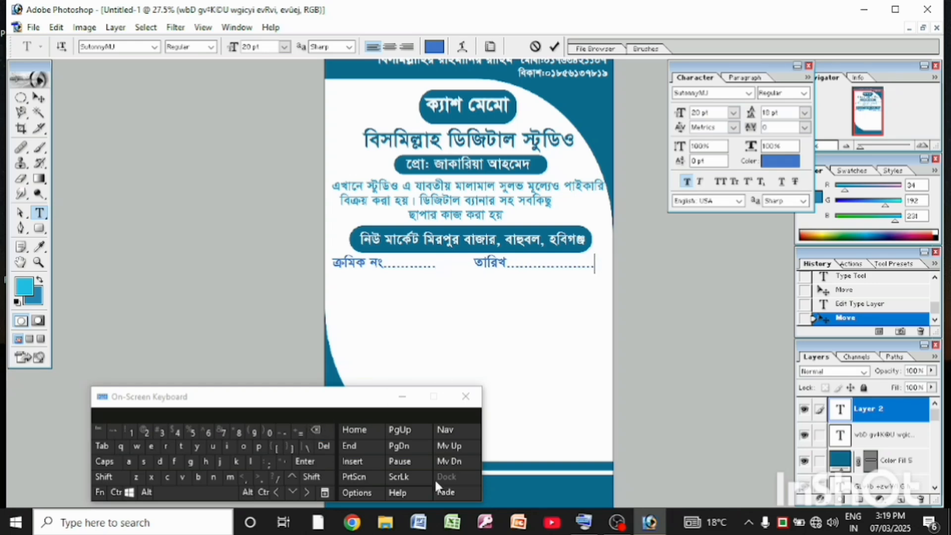
{"action": "left_click", "coordinate": [260, 479]}
{"action": "left_click", "coordinate": [260, 479]}
{"action": "left_click", "coordinate": [39, 97]}
{"action": "left_click_drag", "start_coordinate": [355, 262], "coordinate": [355, 265]}
Add a separate text line below the serial number with the label "নাম" and dots across the page
{"action": "left_click", "coordinate": [40, 213]}
{"action": "left_click", "coordinate": [334, 285]}
{"action": "left_click", "coordinate": [198, 478]}
{"action": "left_click", "coordinate": [174, 462]}
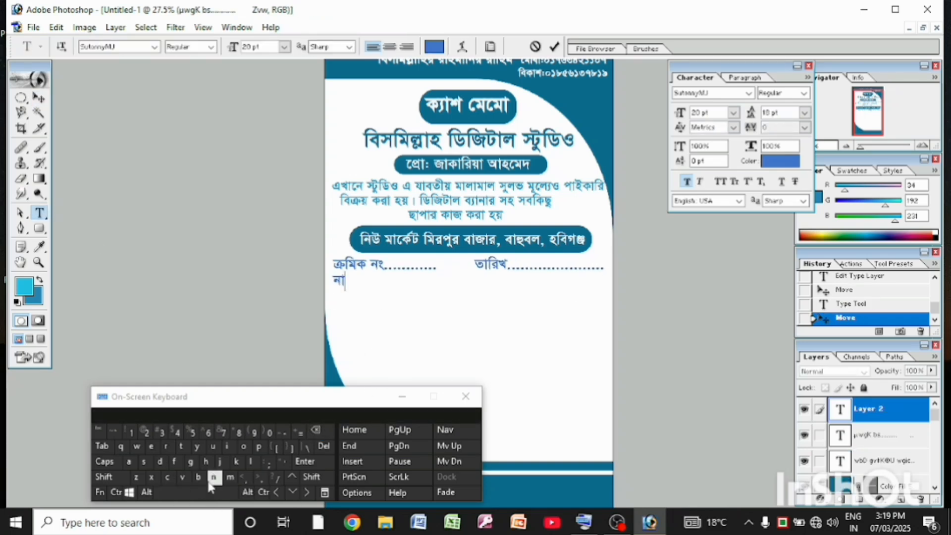
{"action": "left_click", "coordinate": [230, 478]}
{"action": "left_click", "coordinate": [260, 480]}
{"action": "left_click", "coordinate": [260, 479]}
Add another text line below the name line with the label "ঠিকানা" followed by dots
{"action": "left_click", "coordinate": [40, 213]}
{"action": "left_click", "coordinate": [333, 301]}
{"action": "left_click", "coordinate": [160, 463]}
{"action": "left_click", "coordinate": [97, 479]}
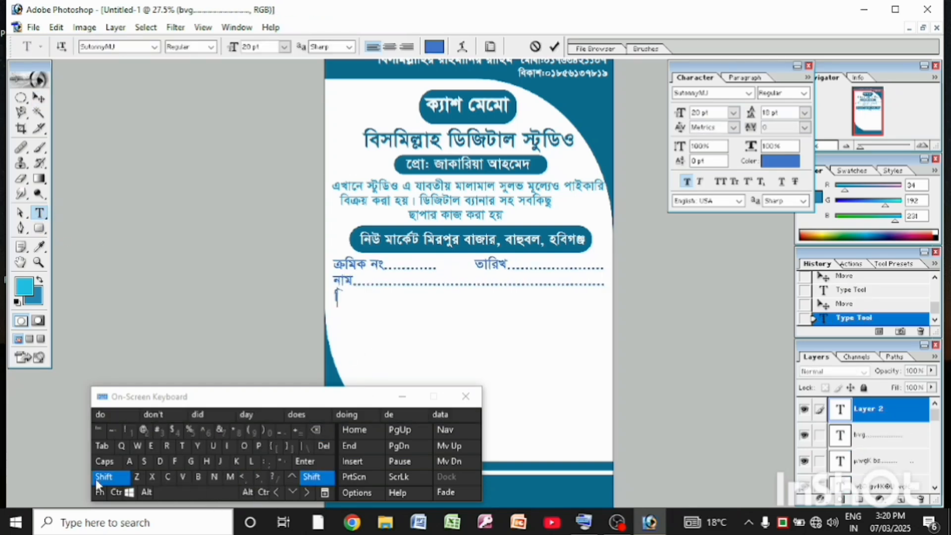
{"action": "left_click", "coordinate": [182, 447]}
{"action": "left_click", "coordinate": [221, 463]}
{"action": "left_click", "coordinate": [175, 463]}
{"action": "left_click", "coordinate": [616, 522]}
{"action": "left_click", "coordinate": [841, 10]}
{"action": "left_click", "coordinate": [616, 522]}
{"action": "left_click", "coordinate": [841, 10]}
{"action": "left_click", "coordinate": [198, 478]}
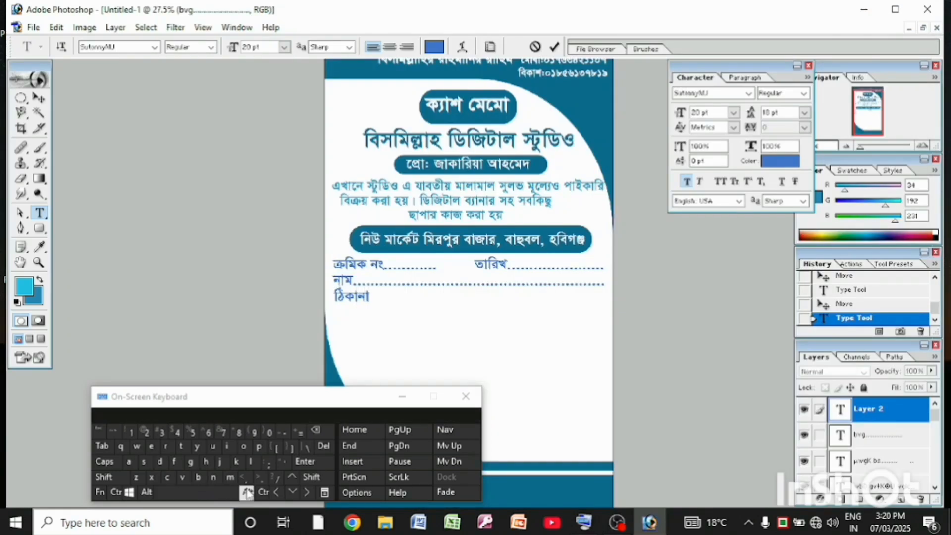
{"action": "left_click", "coordinate": [260, 479]}
Complete the dots of the "ঠিকানা" line and align it with the form lines above
{"action": "left_click", "coordinate": [39, 98]}
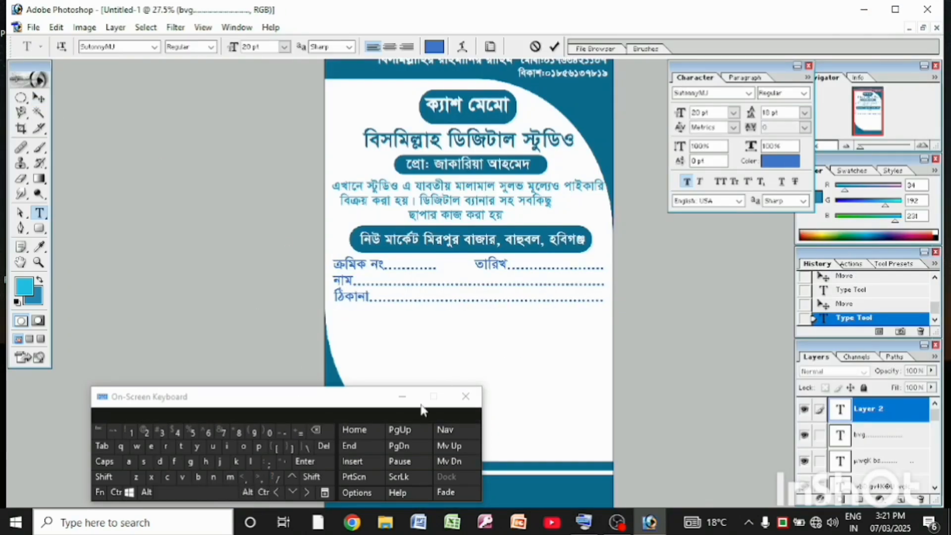
{"action": "left_click", "coordinate": [259, 479]}
{"action": "left_click", "coordinate": [39, 98]}
{"action": "left_click_drag", "start_coordinate": [366, 300], "coordinate": [359, 301]}
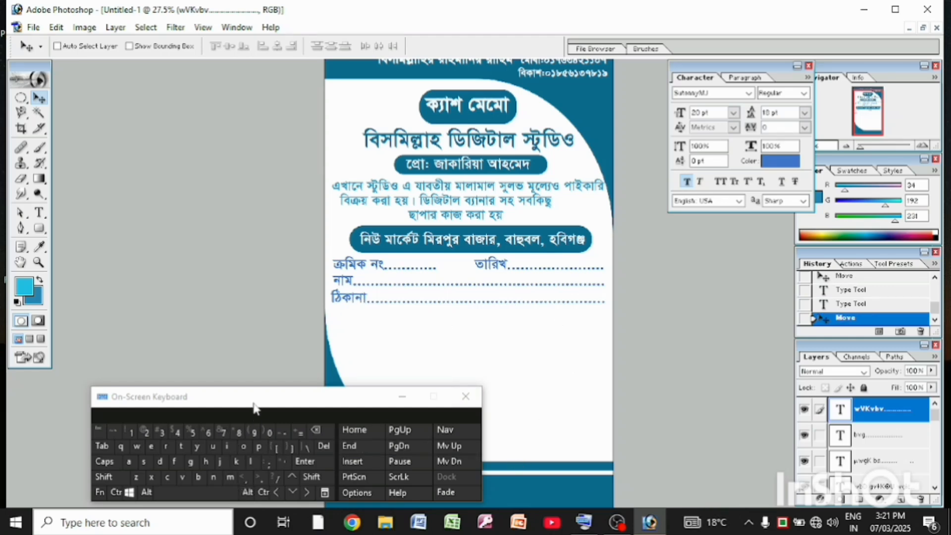
Move the on-screen keyboard off the page, choose the Rounded Rectangle tool with a 40 px radius, and revert the first outlined frame
{"action": "left_click_drag", "start_coordinate": [257, 396], "coordinate": [211, 431]}
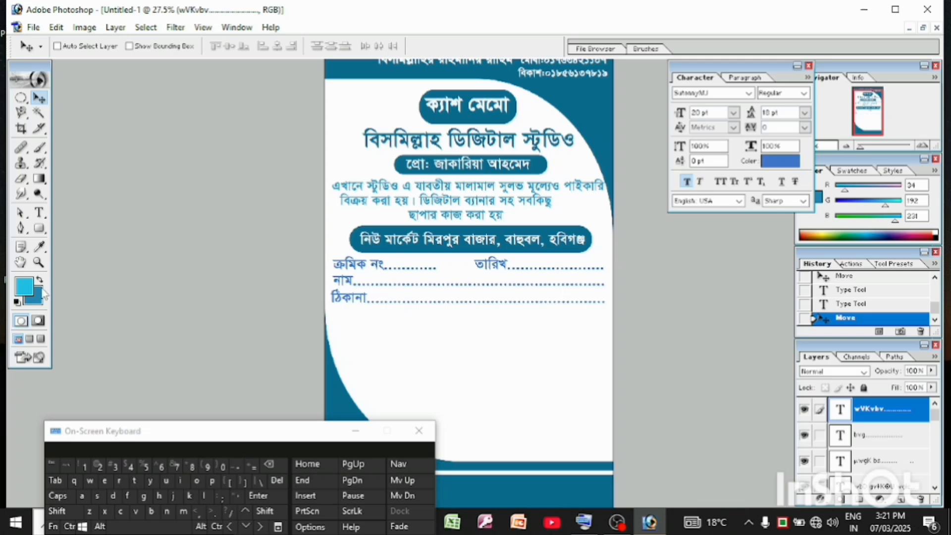
{"action": "left_click", "coordinate": [38, 229]}
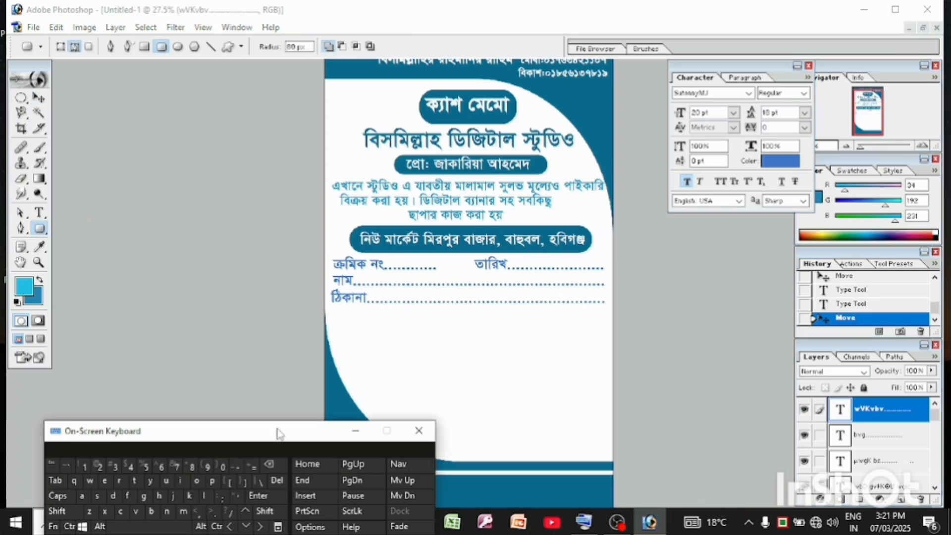
{"action": "left_click_drag", "start_coordinate": [278, 430], "coordinate": [167, 425]}
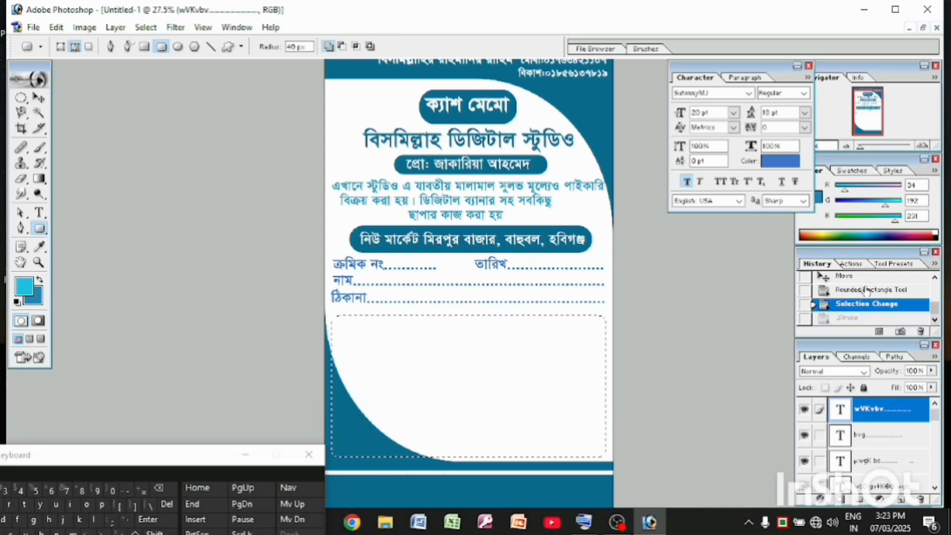
{"action": "left_click", "coordinate": [865, 290]}
{"action": "left_click", "coordinate": [864, 276]}
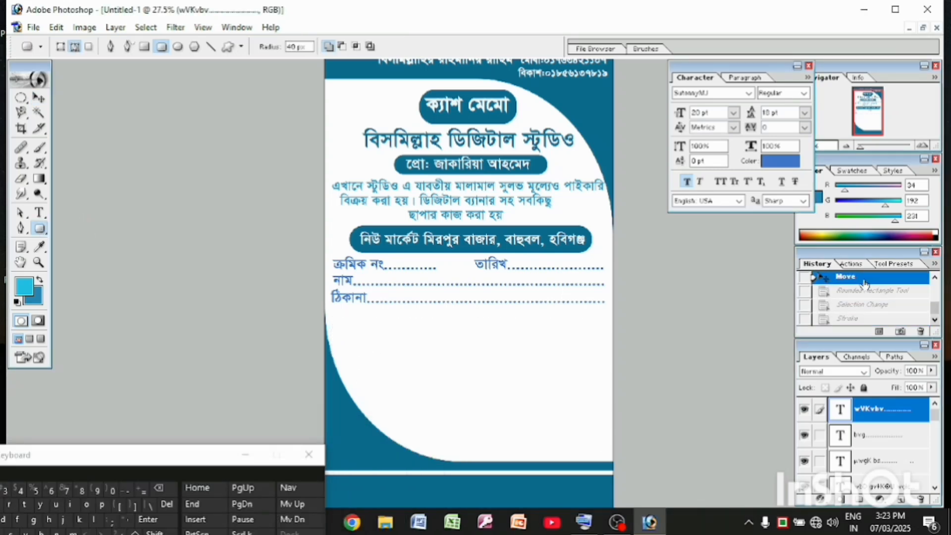
On a new layer, draw a large rounded rectangle path below the "ঠিকানা" line and convert it to a selection
{"action": "left_click", "coordinate": [901, 496]}
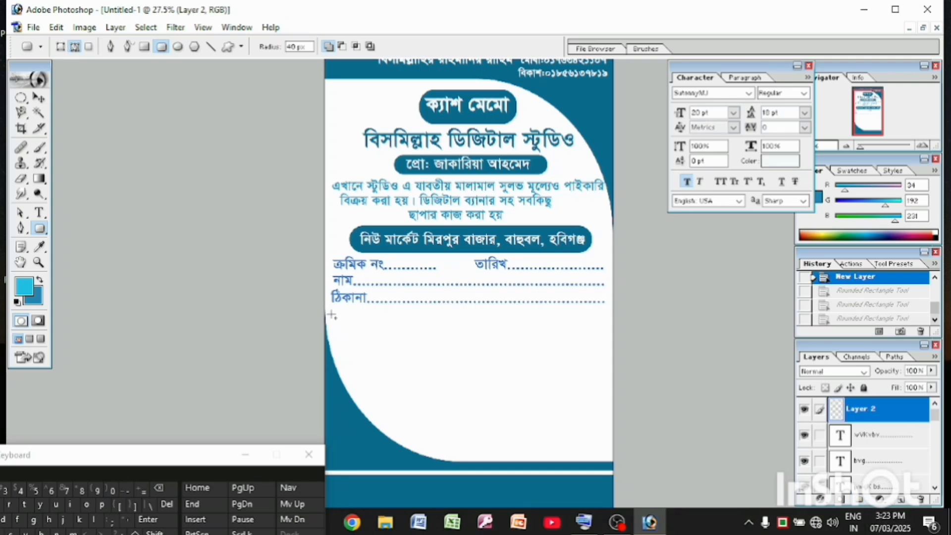
{"action": "left_click_drag", "start_coordinate": [332, 314], "coordinate": [606, 456]}
{"action": "right_click", "coordinate": [592, 382]}
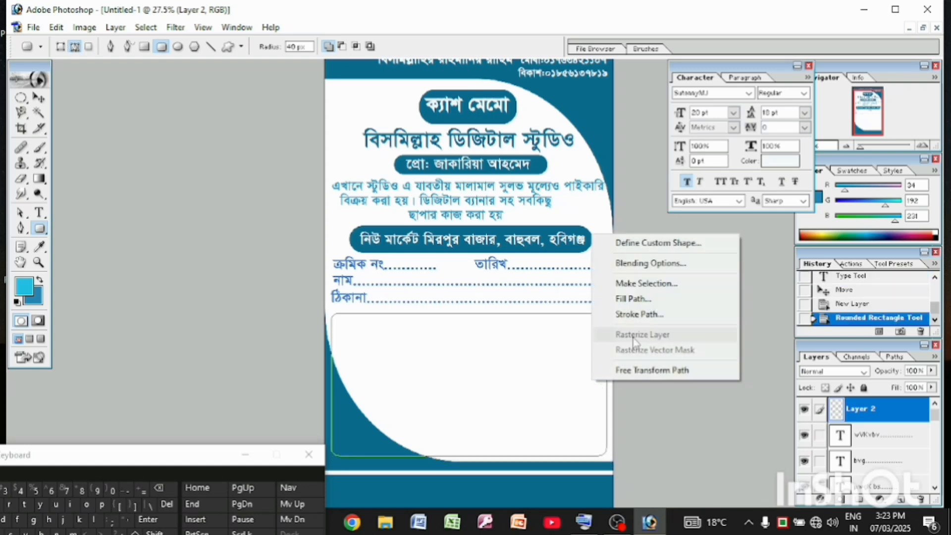
{"action": "left_click", "coordinate": [646, 285]}
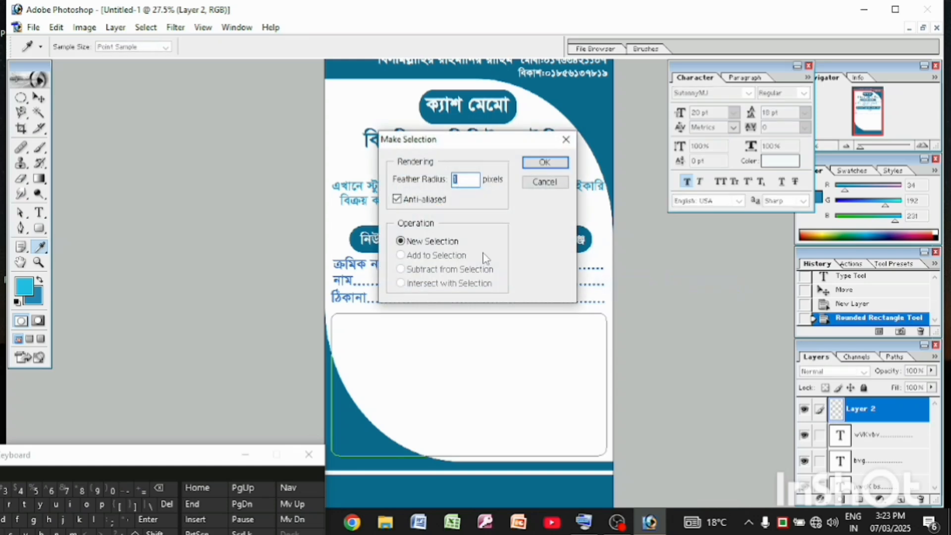
{"action": "left_click", "coordinate": [544, 163]}
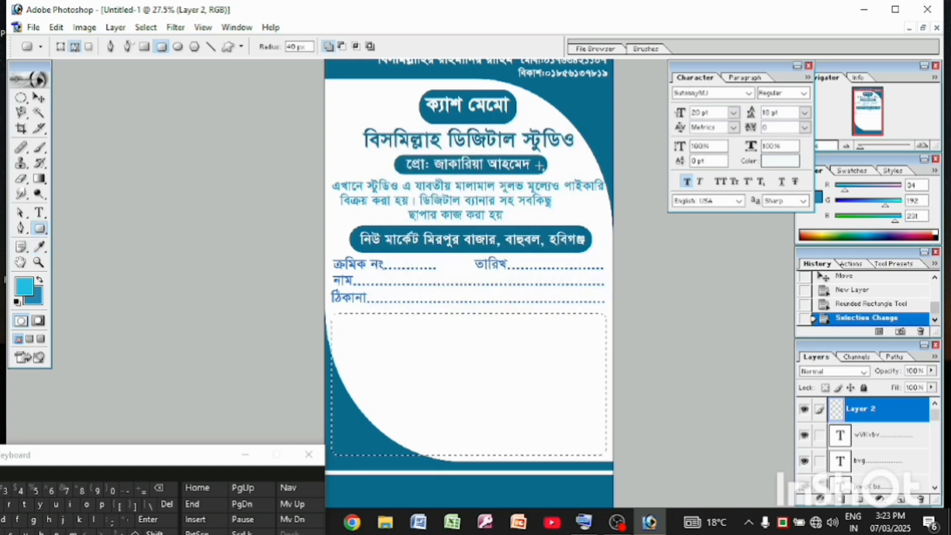
{"action": "right_click", "coordinate": [464, 355]}
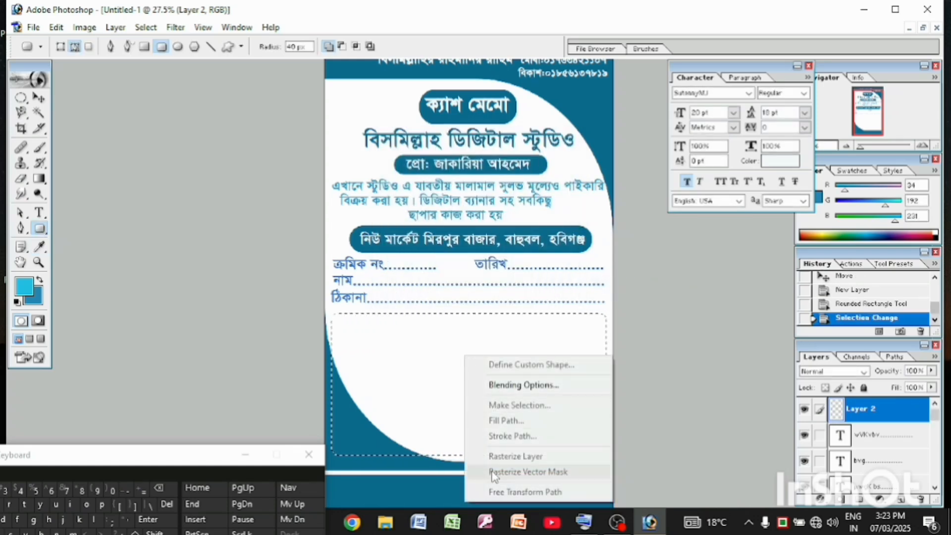
{"action": "left_click", "coordinate": [461, 394]}
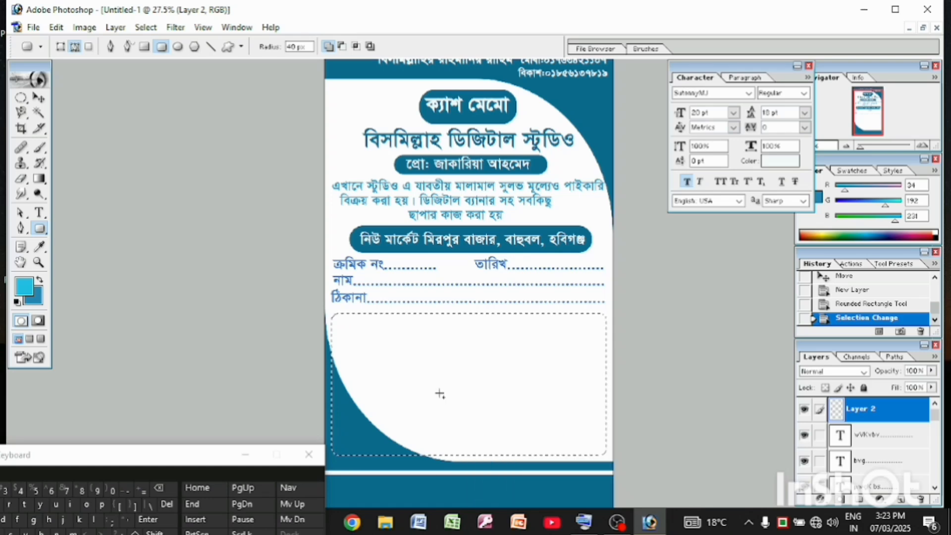
Stroke the rounded selection with a 3 px centred outline in near-black 041013 and deselect it
{"action": "left_click", "coordinate": [56, 27]}
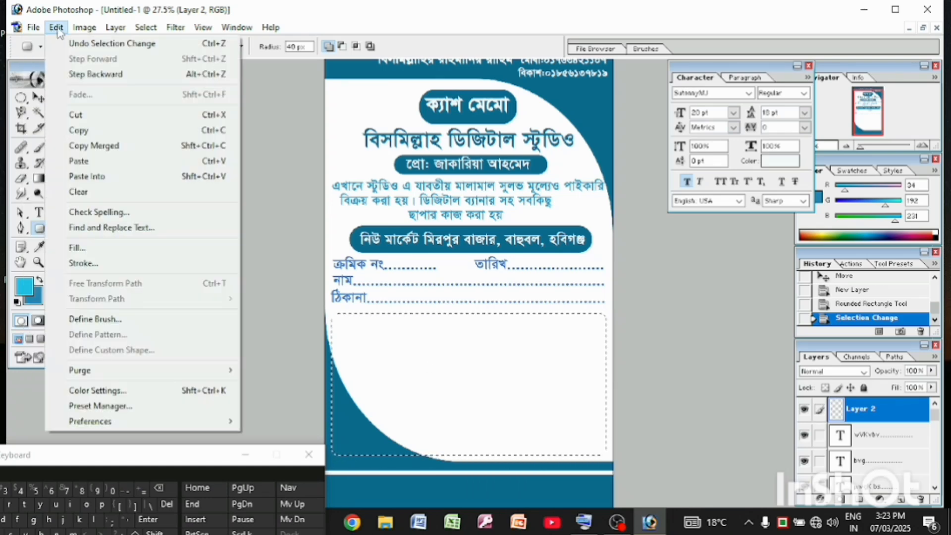
{"action": "left_click", "coordinate": [56, 27]}
{"action": "left_click", "coordinate": [56, 28]}
{"action": "left_click", "coordinate": [128, 269]}
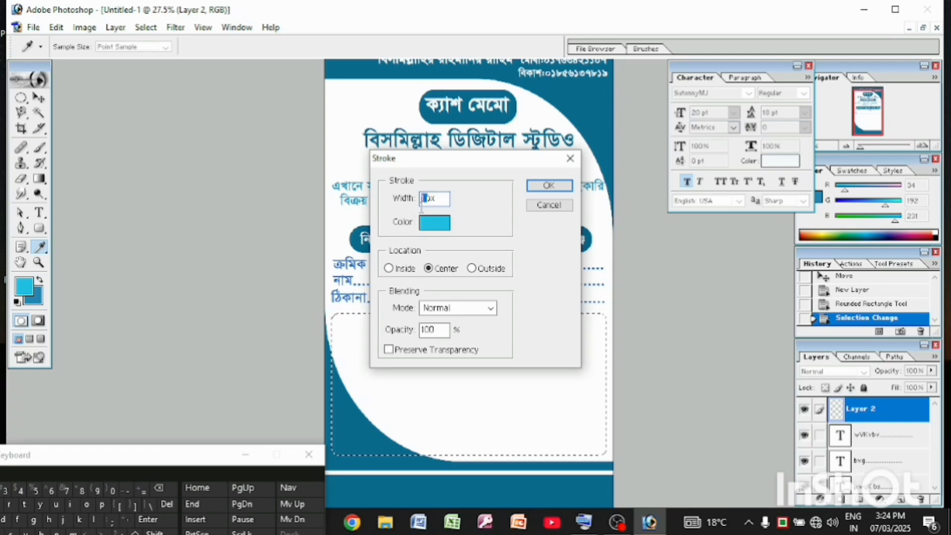
{"action": "left_click", "coordinate": [5, 490]}
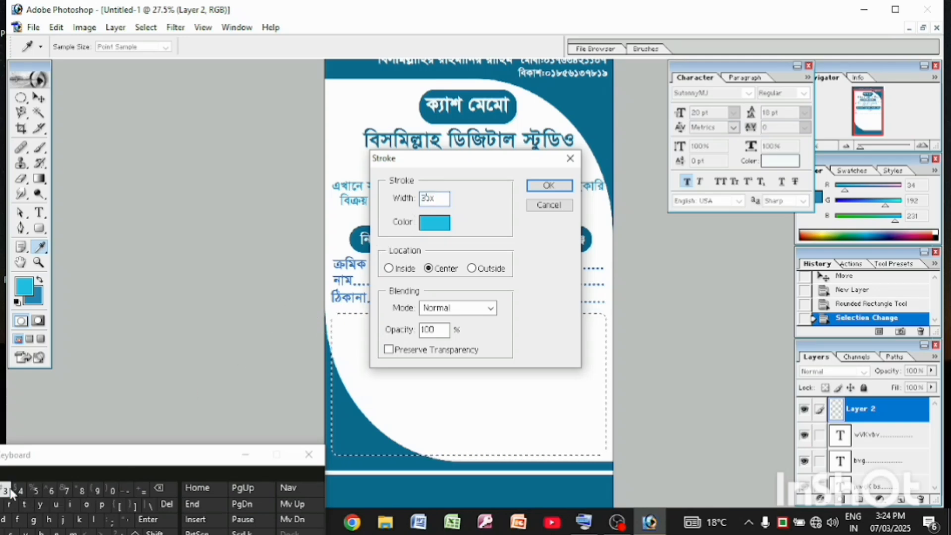
{"action": "left_click", "coordinate": [435, 223]}
{"action": "left_click", "coordinate": [168, 410]}
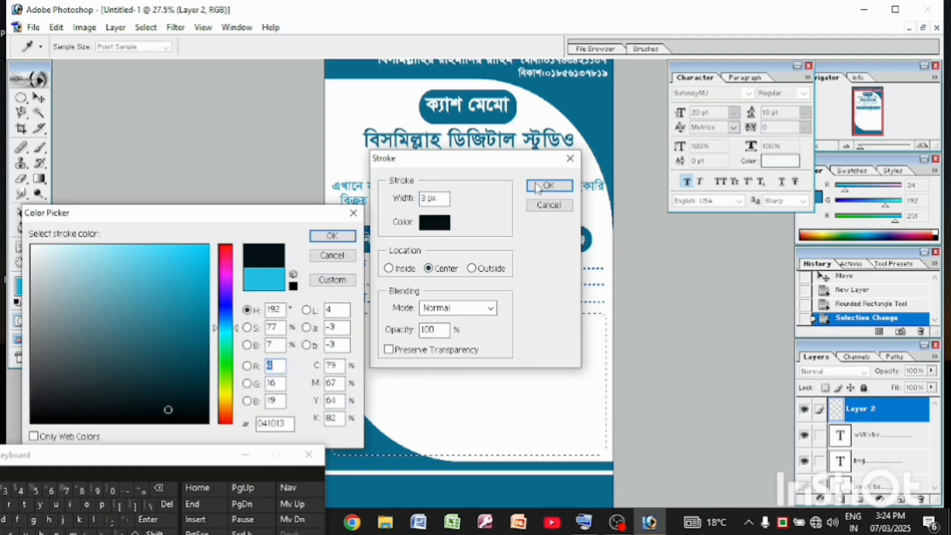
{"action": "left_click", "coordinate": [331, 236]}
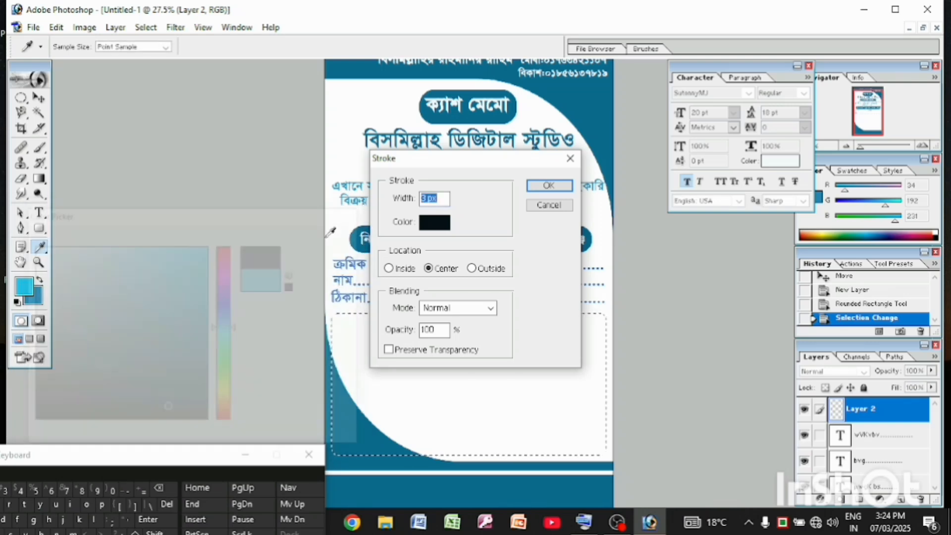
{"action": "left_click", "coordinate": [549, 186]}
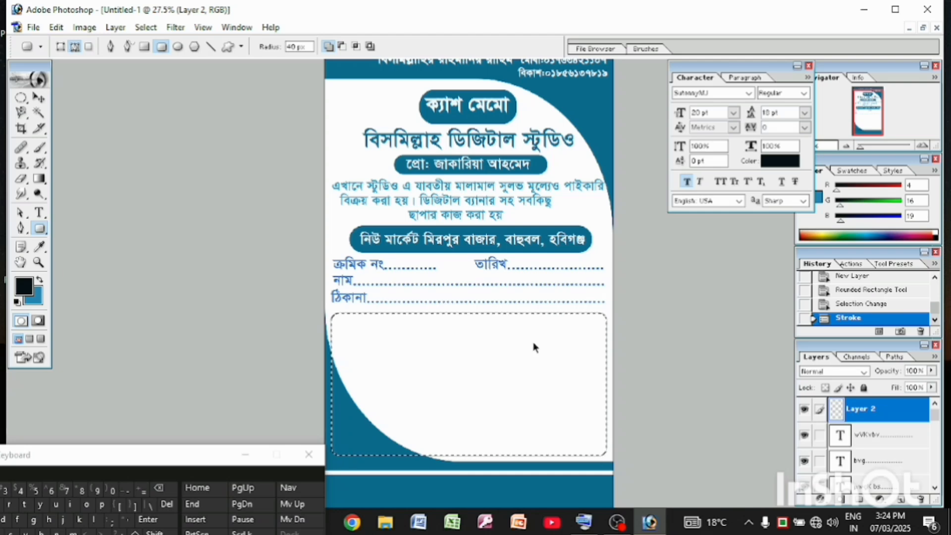
{"action": "key", "text": "ctrl+d"}
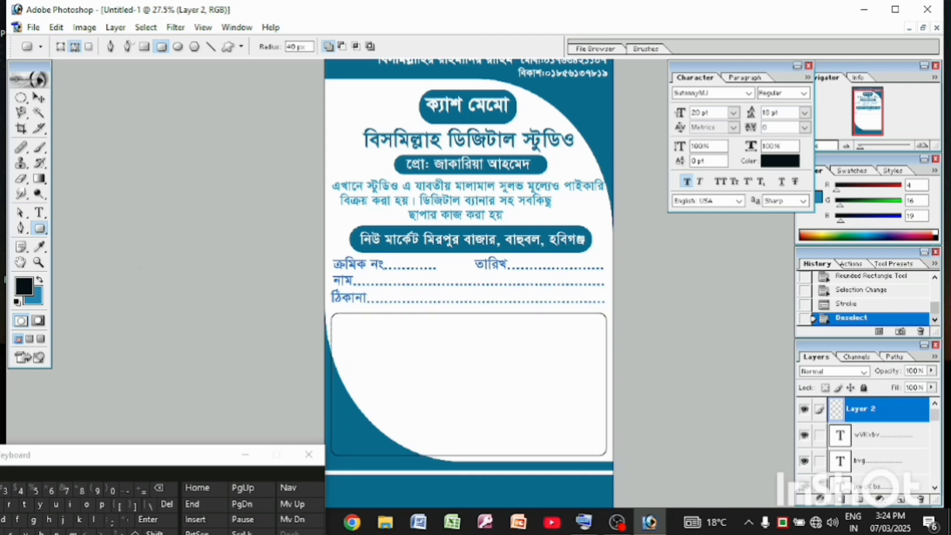
Try to draw a vertical column line inside the frame with a 17 px brush, and undo the stroke
{"action": "left_click", "coordinate": [40, 148]}
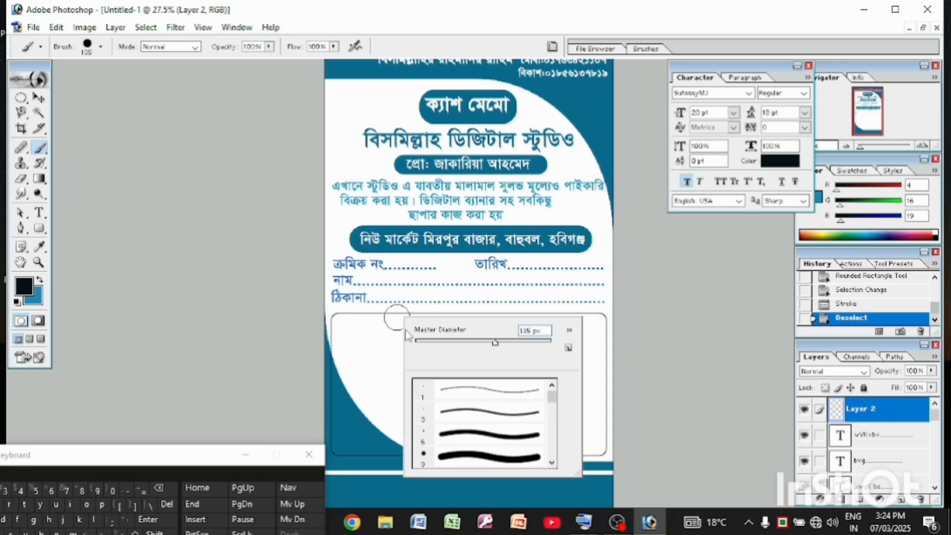
{"action": "right_click", "coordinate": [398, 322]}
{"action": "left_click_drag", "start_coordinate": [459, 341], "coordinate": [443, 341]}
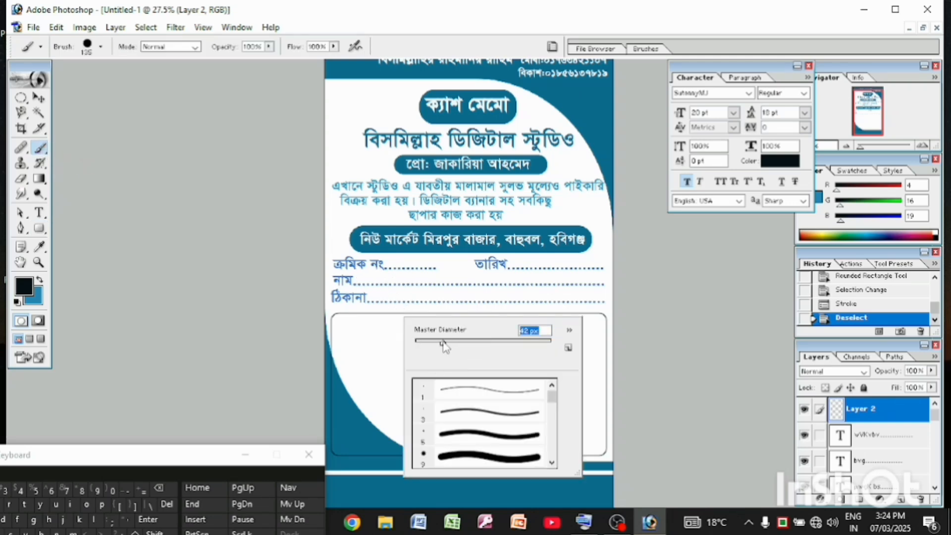
{"action": "left_click", "coordinate": [429, 339]}
{"action": "left_click", "coordinate": [426, 341]}
{"action": "key", "text": "Return"}
{"action": "left_click_drag", "start_coordinate": [347, 313], "coordinate": [344, 349]}
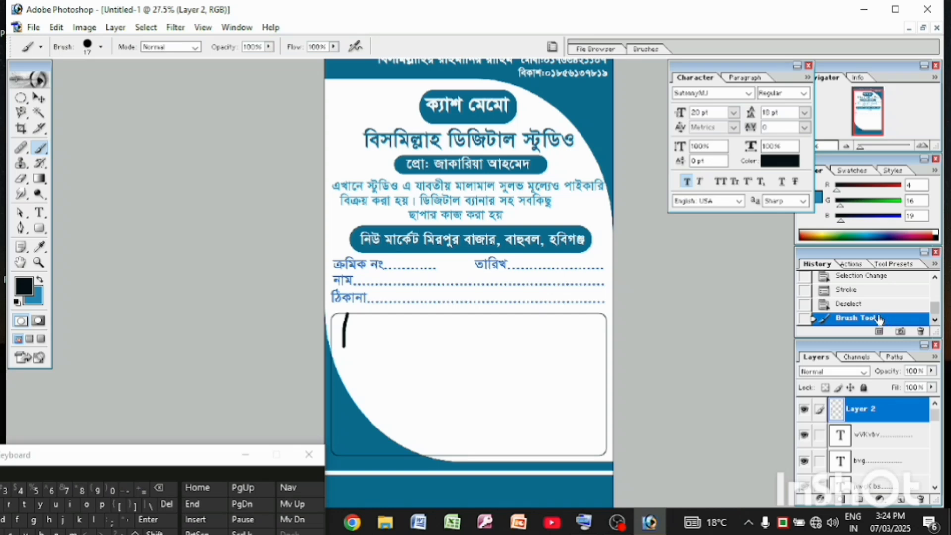
{"action": "left_click", "coordinate": [875, 307]}
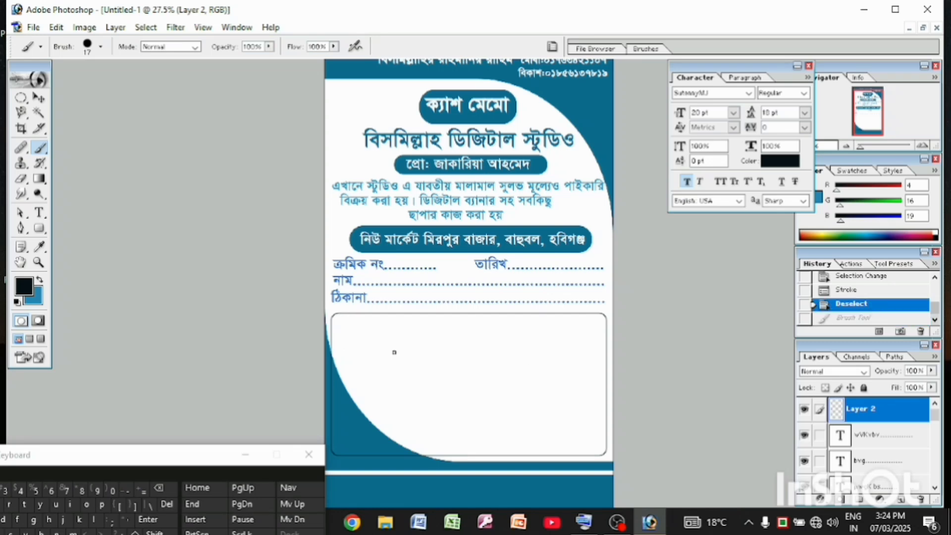
Reduce the brush size and draw a thin, straight vertical column line down the frame's full height near its left edge
{"action": "right_click", "coordinate": [394, 352]}
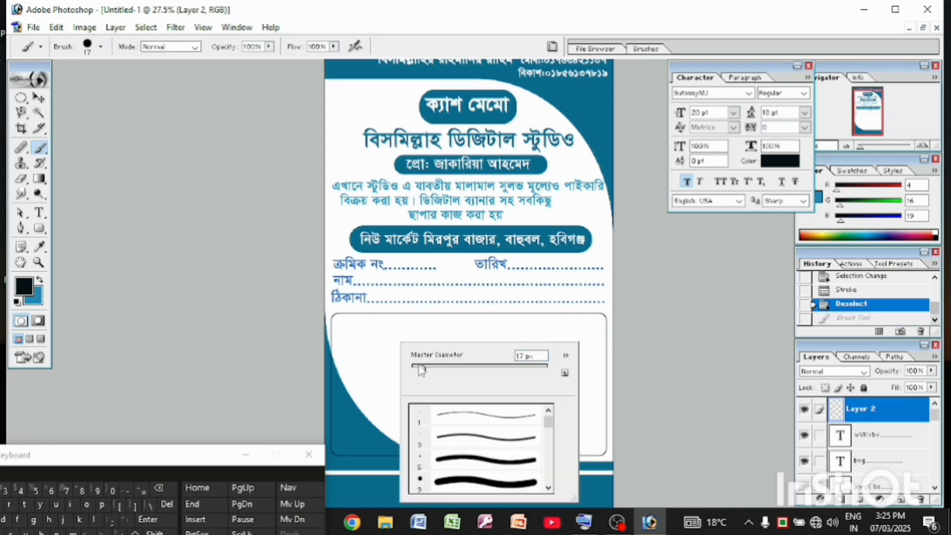
{"action": "left_click_drag", "start_coordinate": [419, 368], "coordinate": [415, 367]}
{"action": "left_click_drag", "start_coordinate": [417, 364], "coordinate": [421, 370]}
{"action": "left_click", "coordinate": [350, 315]}
{"action": "left_click_drag", "start_coordinate": [350, 313], "coordinate": [350, 436]}
{"action": "right_click", "coordinate": [346, 317]}
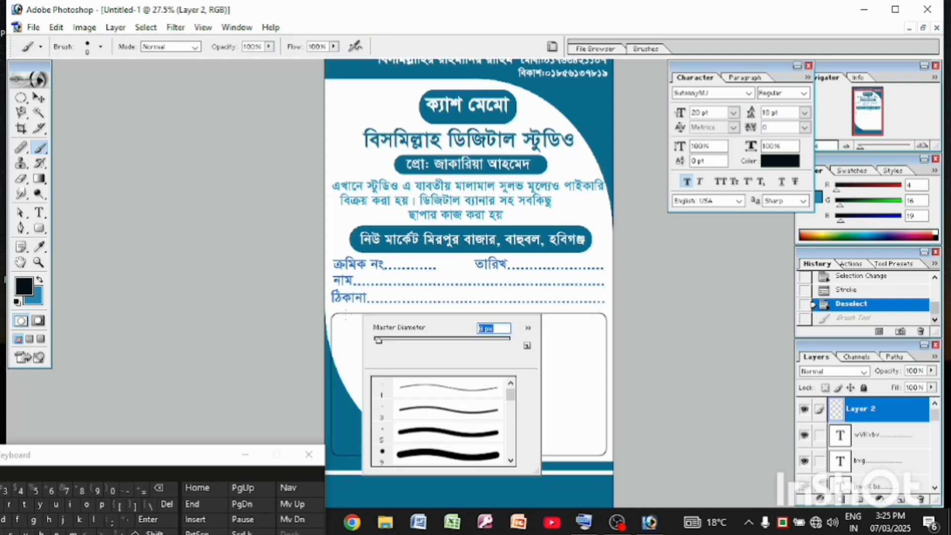
{"action": "left_click", "coordinate": [346, 315]}
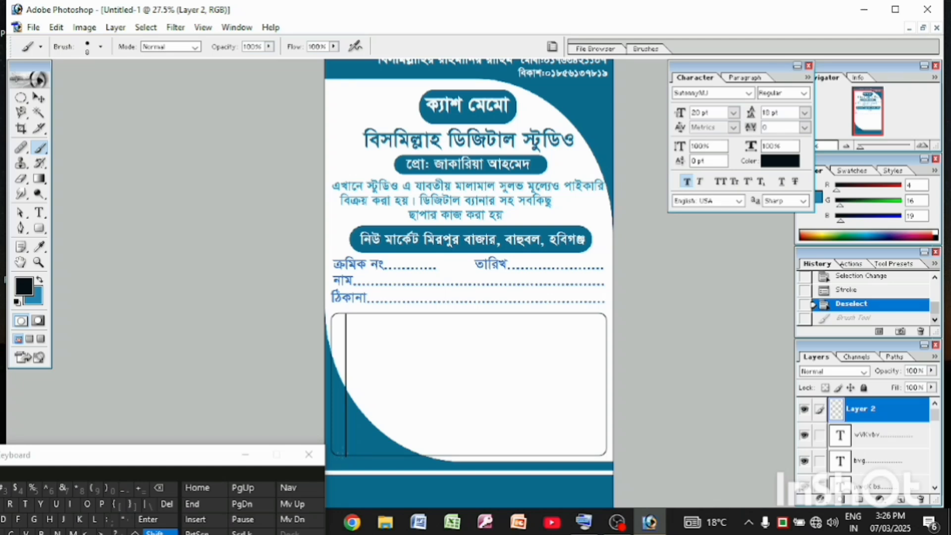
{"action": "key", "text": "ctrl+shift+z"}
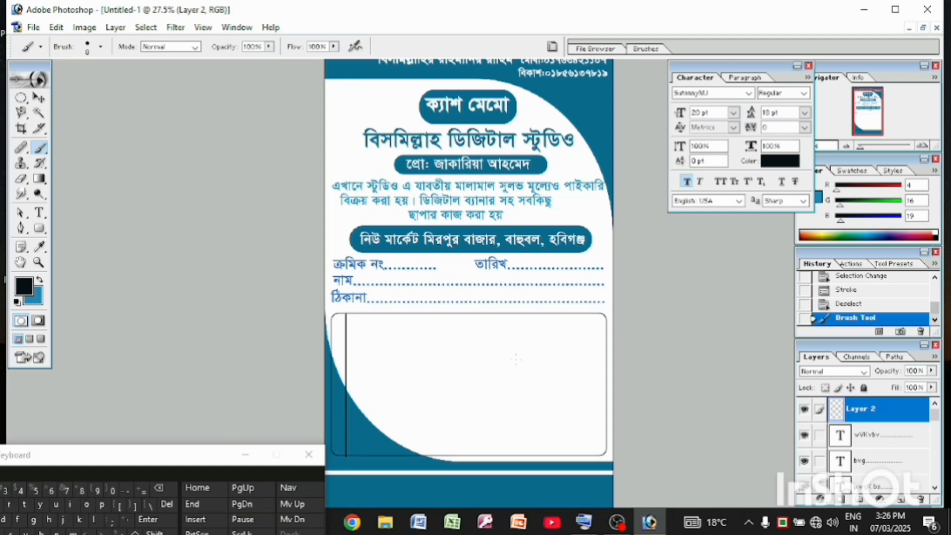
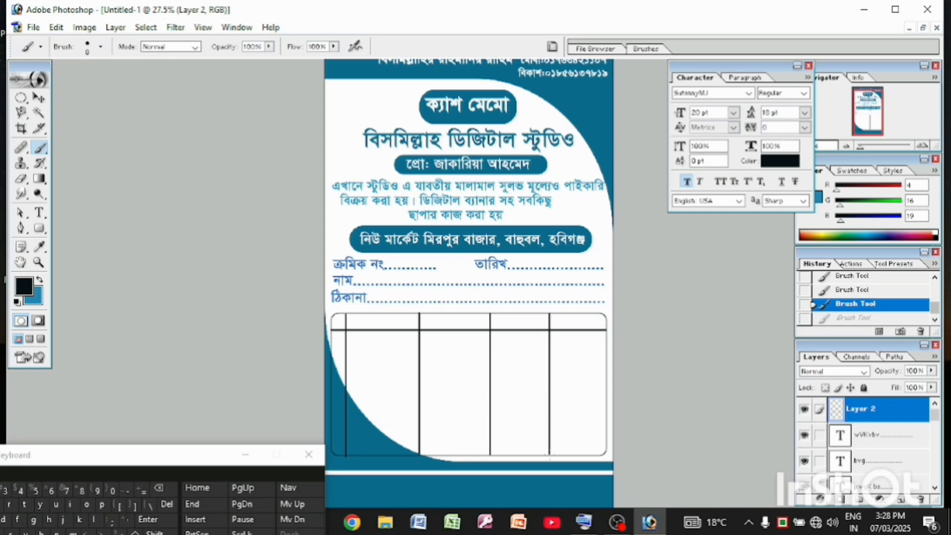
Draw a thin, straight horizontal line across the last two table columns, just above the frame's bottom edge
{"action": "key", "text": "ctrl+z"}
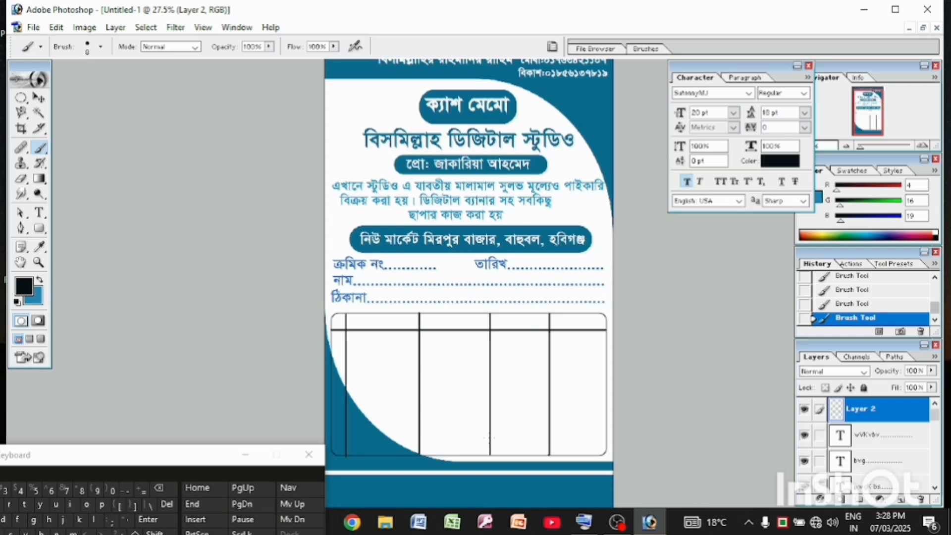
{"action": "left_click_drag", "start_coordinate": [489, 436], "coordinate": [545, 439]}
{"action": "left_click", "coordinate": [856, 303]}
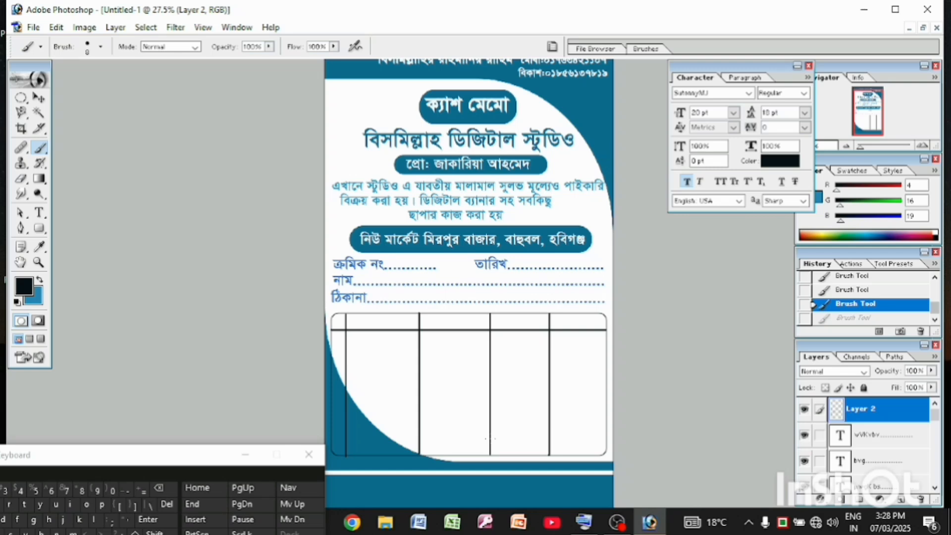
{"action": "key", "text": "shift"}
{"action": "mouse_move", "coordinate": [490, 440]}
{"action": "left_mouse_down"}
{"action": "mouse_move", "coordinate": [605, 441]}
{"action": "mouse_move", "coordinate": [603, 450]}
{"action": "left_mouse_up"}
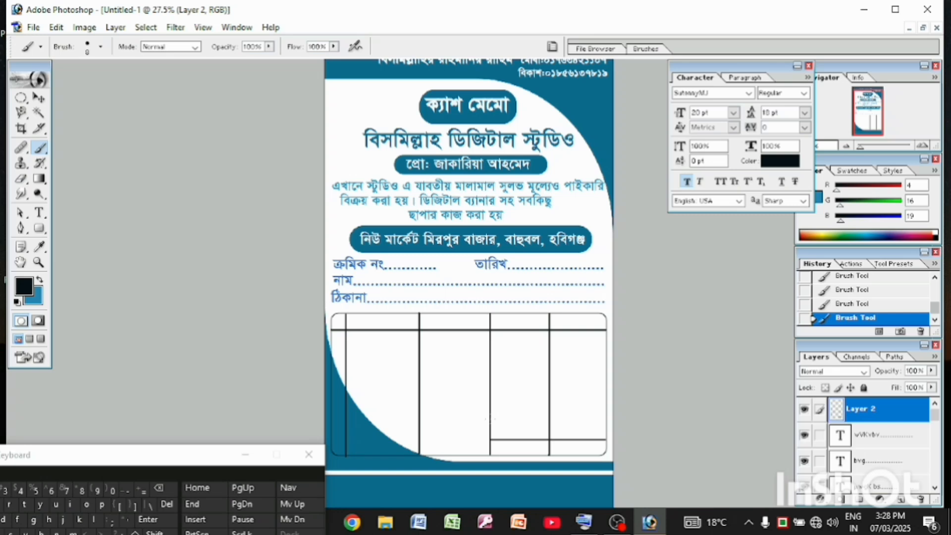
Try several horizontal brush strokes across the last two columns above the lowest row line, and undo each one
{"action": "key", "text": "shift"}
{"action": "left_click_drag", "start_coordinate": [490, 418], "coordinate": [611, 419]}
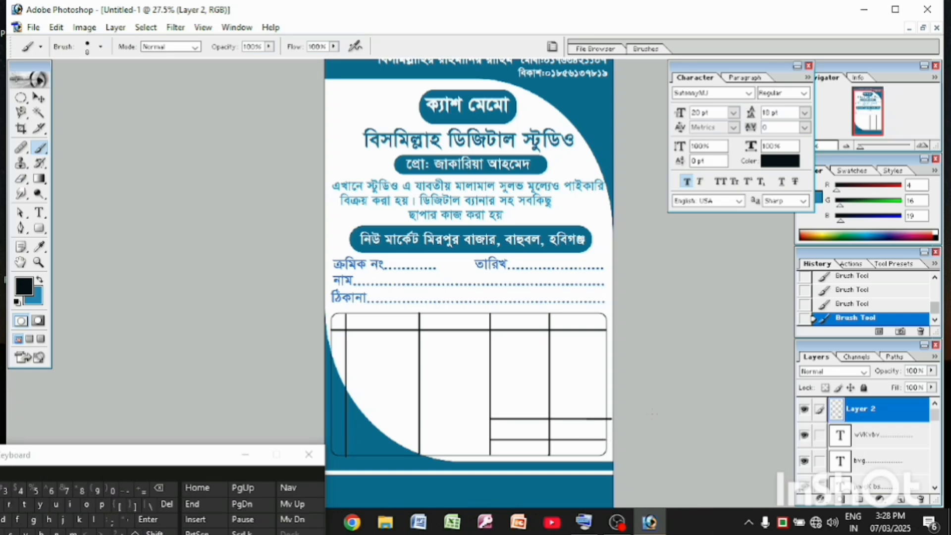
{"action": "left_click", "coordinate": [818, 305]}
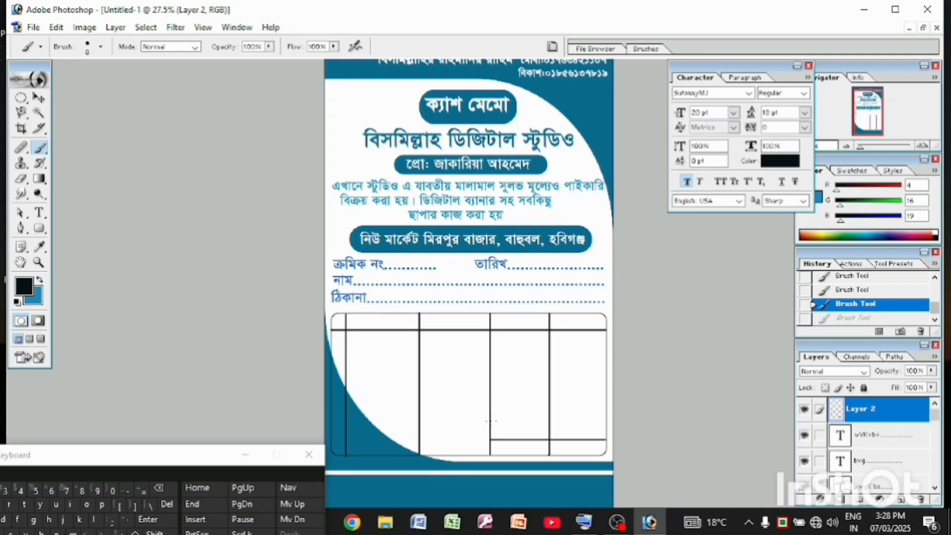
{"action": "left_click_drag", "start_coordinate": [490, 420], "coordinate": [605, 436]}
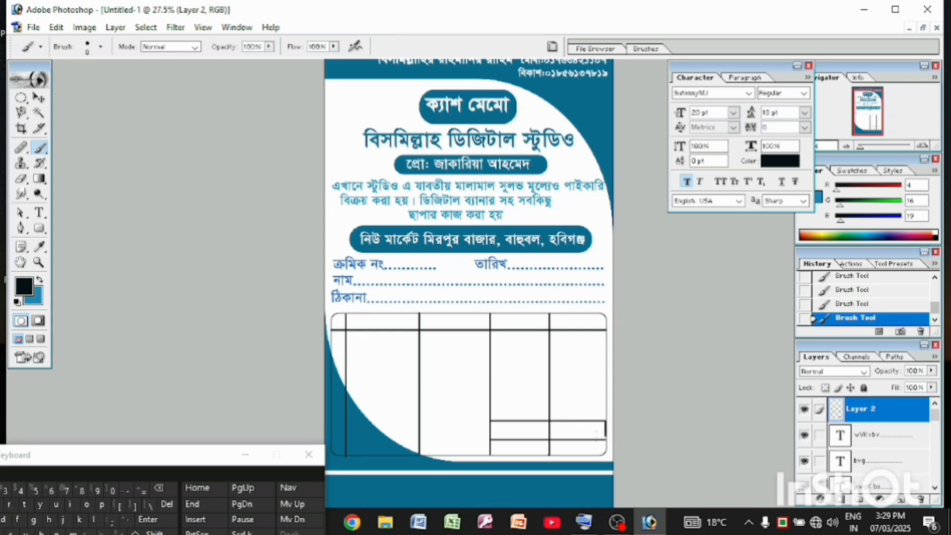
{"action": "key", "text": "ctrl+z"}
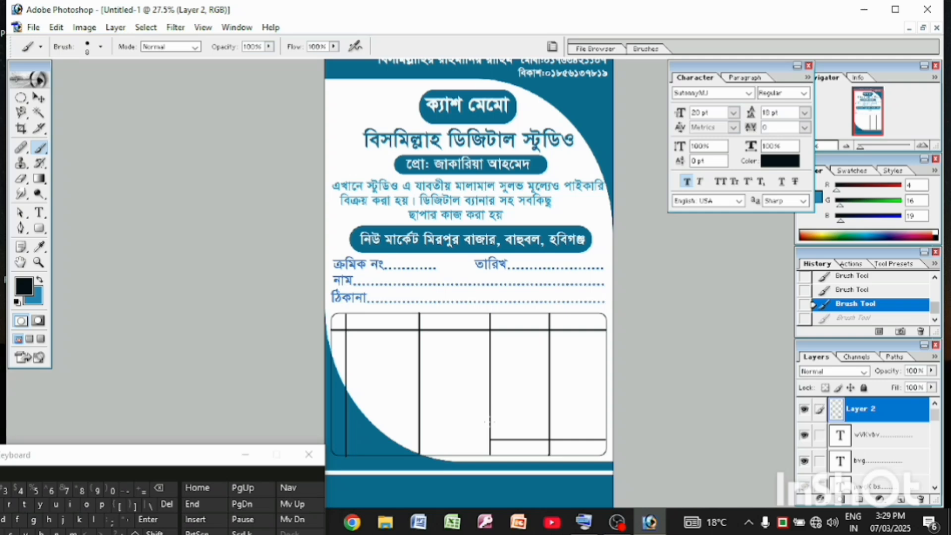
{"action": "left_click_drag", "start_coordinate": [490, 422], "coordinate": [530, 427]}
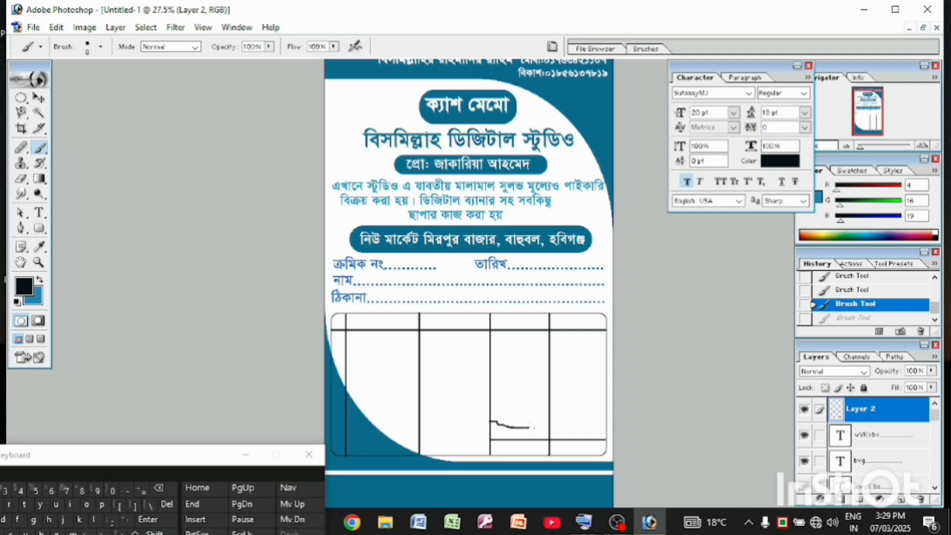
{"action": "left_click", "coordinate": [839, 306]}
{"action": "left_click_drag", "start_coordinate": [491, 423], "coordinate": [575, 428]}
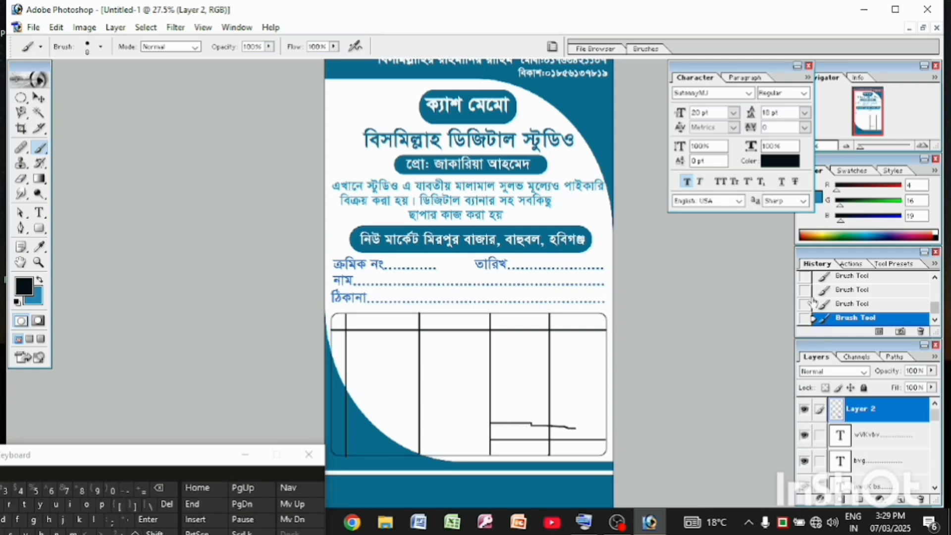
{"action": "left_click", "coordinate": [827, 303]}
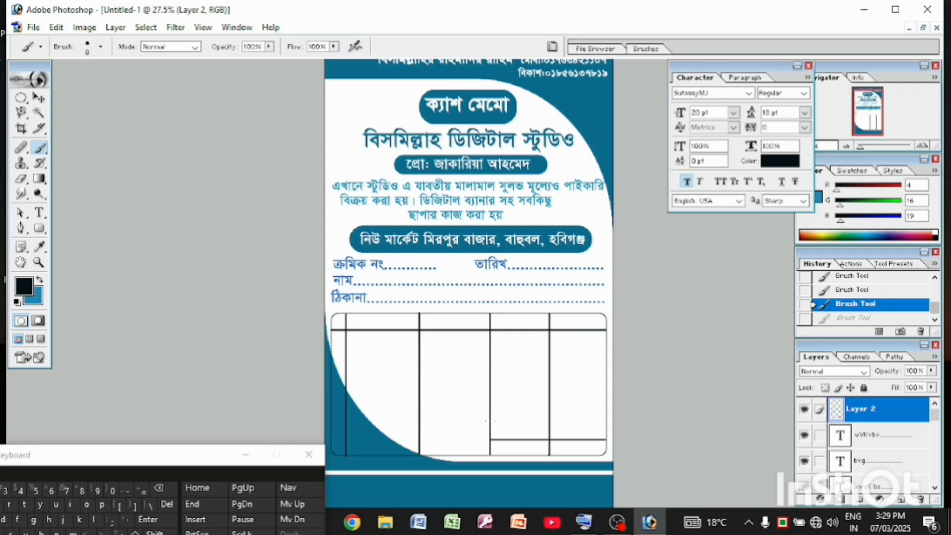
{"action": "key", "text": "shift"}
{"action": "left_click_drag", "start_coordinate": [490, 420], "coordinate": [593, 420]}
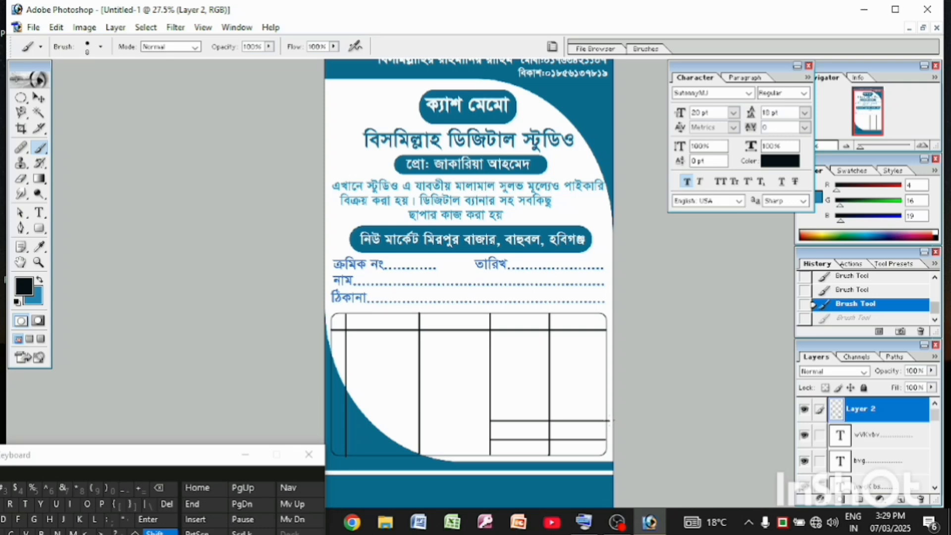
{"action": "left_click", "coordinate": [853, 317]}
{"action": "left_click", "coordinate": [853, 304]}
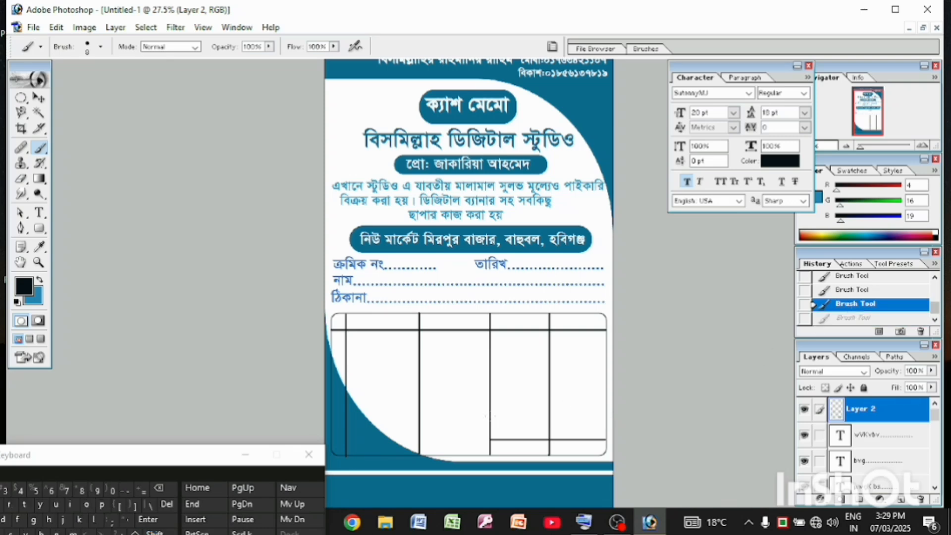
{"action": "mouse_move", "coordinate": [491, 416]}
{"action": "left_mouse_down"}
{"action": "mouse_move", "coordinate": [594, 416]}
{"action": "mouse_move", "coordinate": [603, 426]}
{"action": "left_mouse_up"}
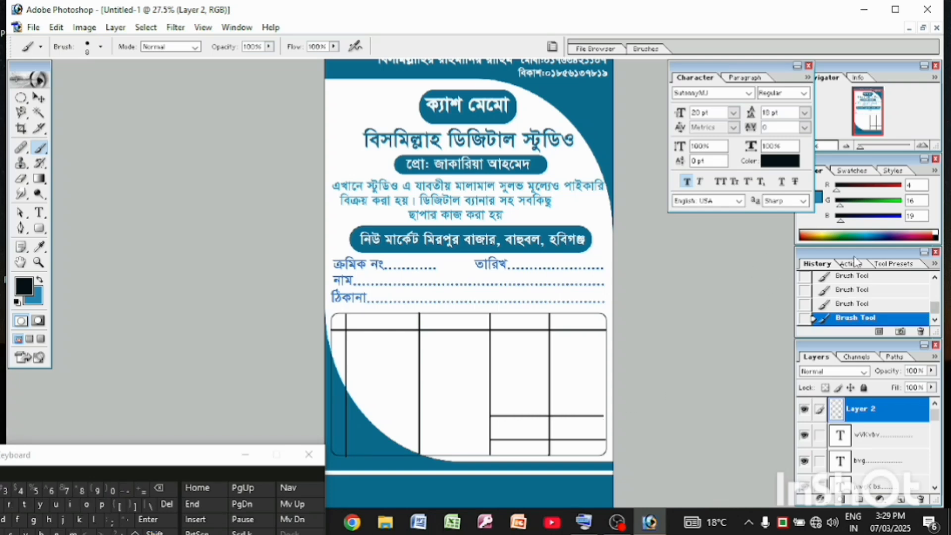
{"action": "left_click", "coordinate": [825, 291]}
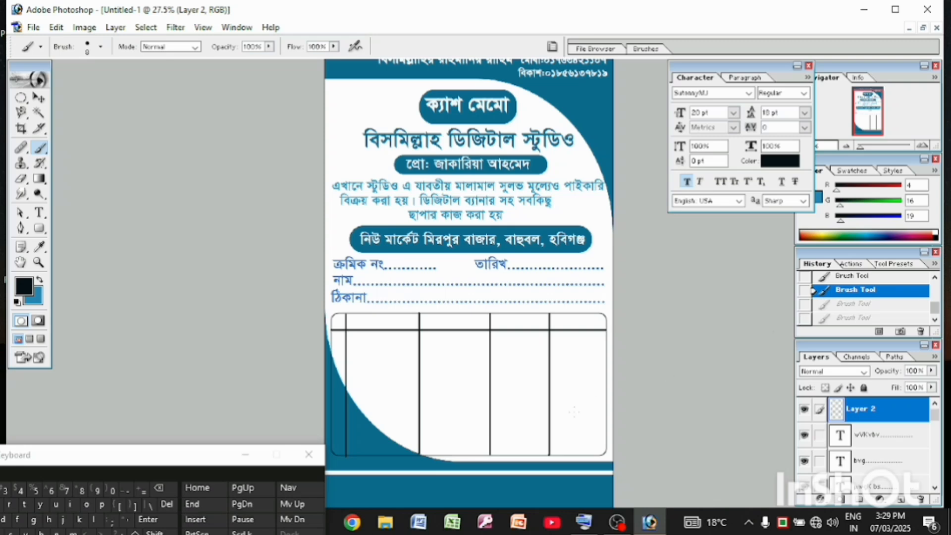
{"action": "left_click", "coordinate": [850, 279]}
{"action": "left_click", "coordinate": [845, 291]}
{"action": "left_click", "coordinate": [842, 304]}
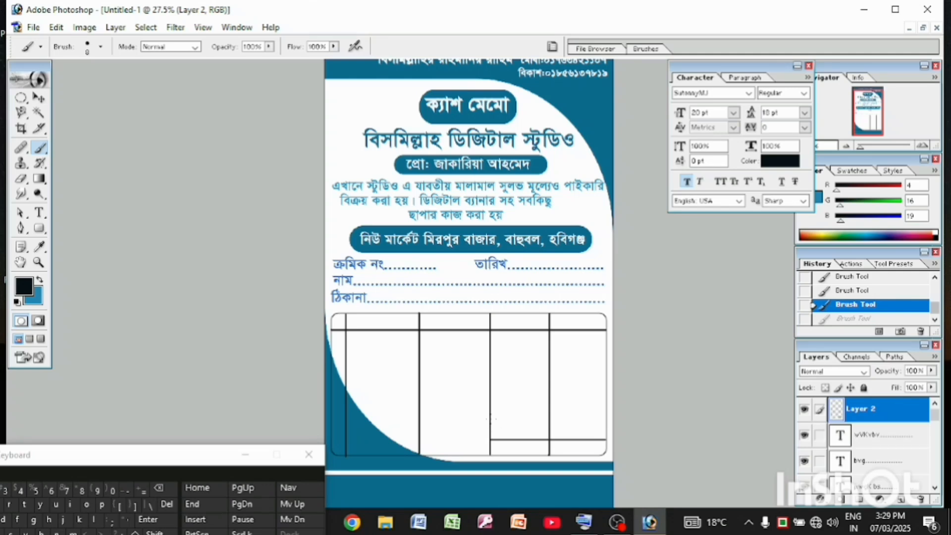
Draw two more straight horizontal lines across the last two columns, evenly spaced above the lowest row line
{"action": "mouse_move", "coordinate": [489, 421]}
{"action": "left_mouse_down"}
{"action": "mouse_move", "coordinate": [571, 421]}
{"action": "mouse_move", "coordinate": [604, 434]}
{"action": "left_mouse_up"}
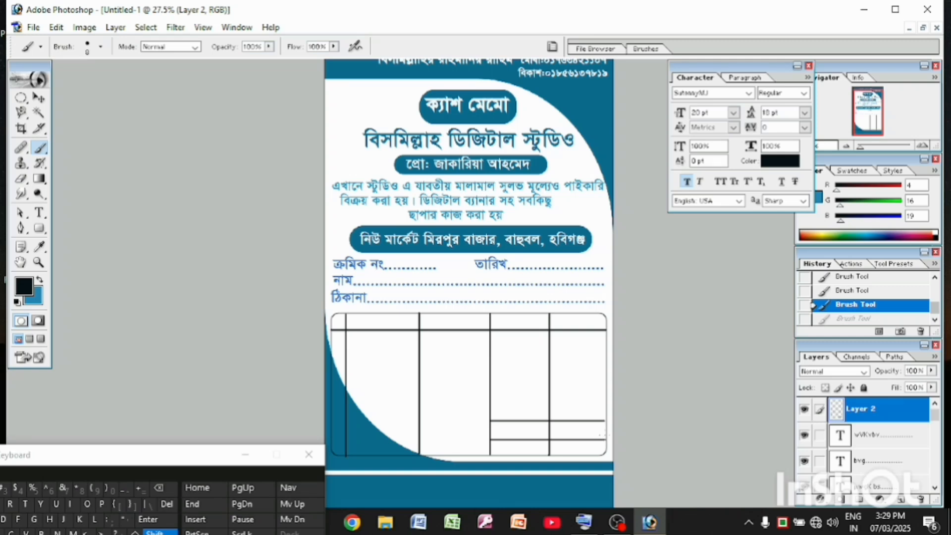
{"action": "left_click_drag", "start_coordinate": [489, 405], "coordinate": [609, 405]}
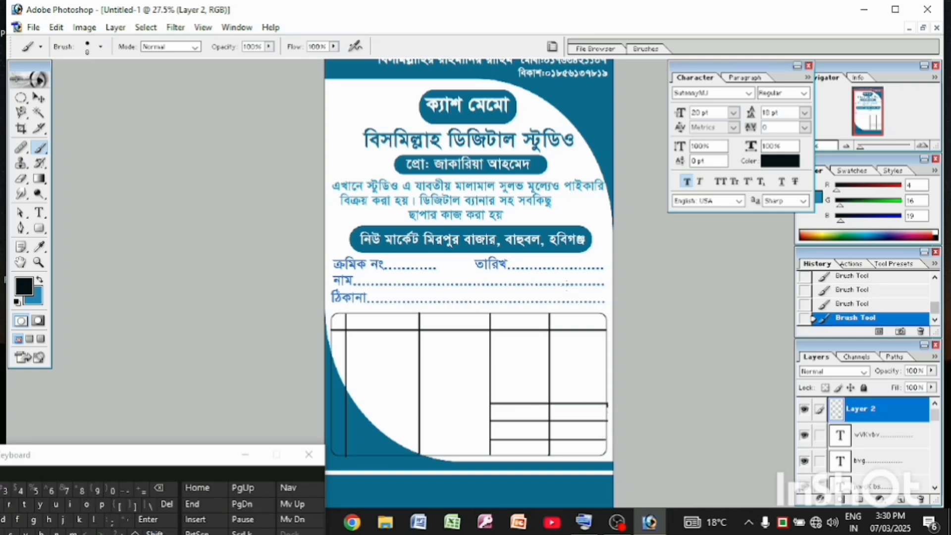
Add the heading text "নং" in the header cell of the narrow first table column
{"action": "left_click", "coordinate": [39, 216]}
{"action": "left_click", "coordinate": [334, 326]}
{"action": "left_click_drag", "start_coordinate": [174, 461], "coordinate": [337, 396]}
{"action": "left_click", "coordinate": [205, 471]}
{"action": "left_click", "coordinate": [117, 471]}
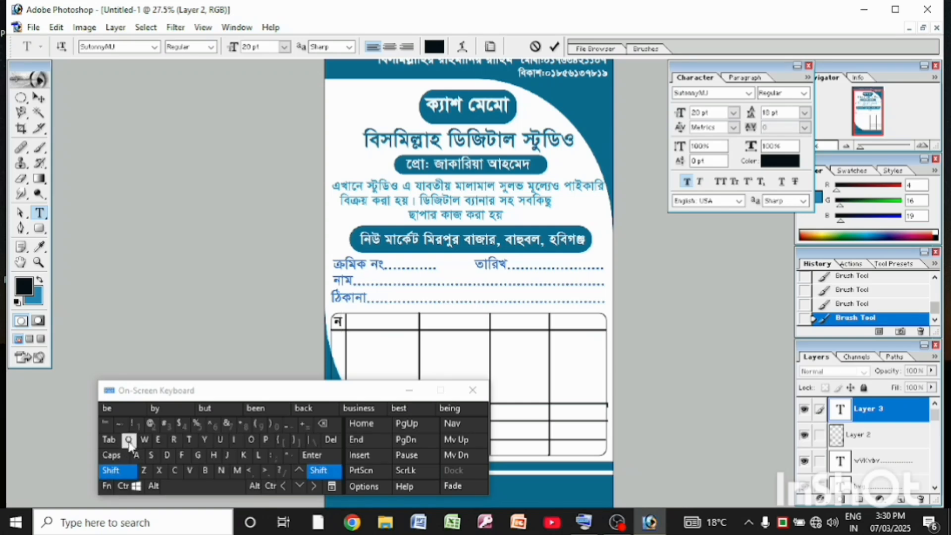
{"action": "left_click", "coordinate": [129, 439]}
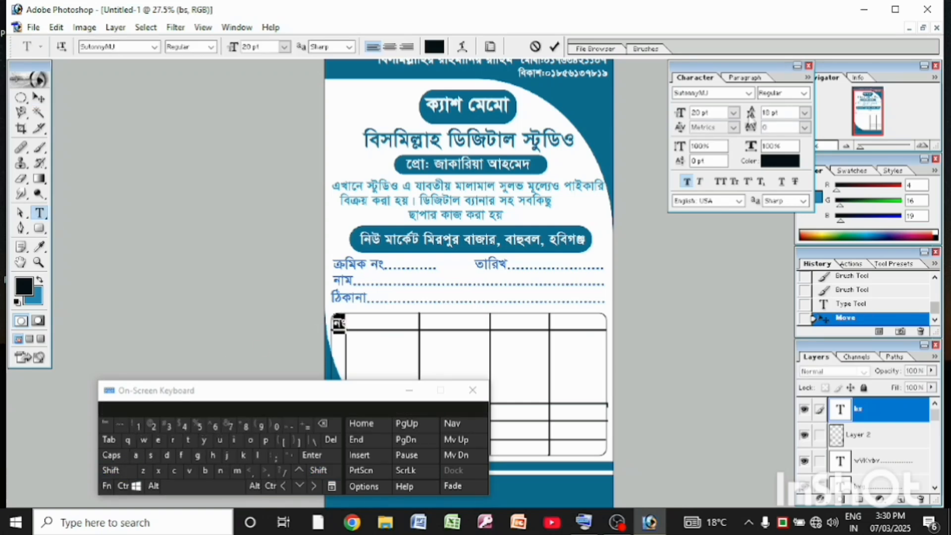
Set the "নং" heading to 18 pt and fit it inside its header cell
{"action": "left_click", "coordinate": [733, 114]}
{"action": "left_click", "coordinate": [723, 257]}
{"action": "left_click", "coordinate": [39, 99]}
{"action": "left_click_drag", "start_coordinate": [339, 323], "coordinate": [339, 322]}
Add the heading text "বিবরণ" in the second column's header cell and position it centrally there
{"action": "key", "text": "t"}
{"action": "left_click", "coordinate": [367, 320]}
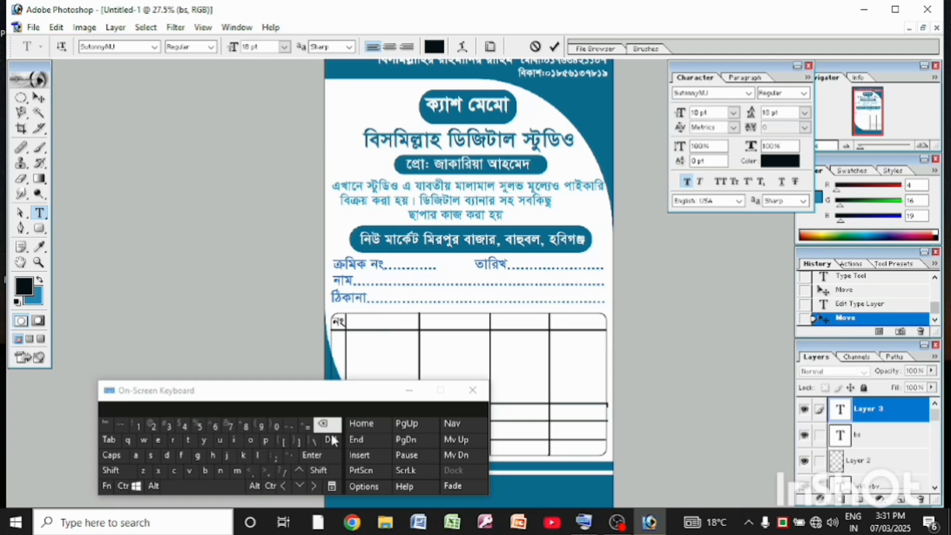
{"action": "left_click", "coordinate": [168, 456]}
{"action": "left_click", "coordinate": [212, 459]}
{"action": "left_click", "coordinate": [212, 459]}
{"action": "left_click", "coordinate": [191, 471]}
{"action": "left_click", "coordinate": [324, 470]}
{"action": "left_click", "coordinate": [192, 470]}
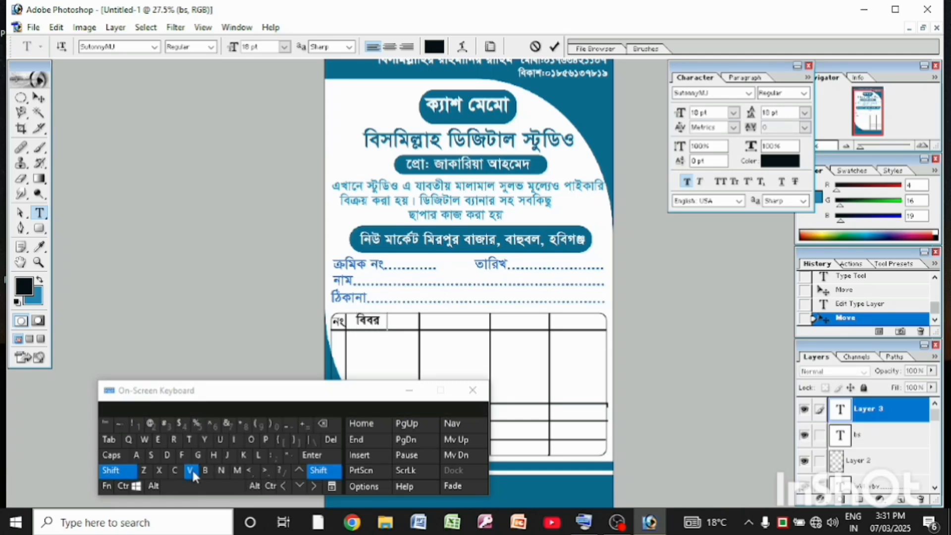
{"action": "left_click", "coordinate": [205, 471]}
{"action": "left_click", "coordinate": [39, 99]}
{"action": "left_click_drag", "start_coordinate": [362, 319], "coordinate": [369, 323]}
Extend the "বিবরণ" text line with spaces and the heading "পরিমাণ" over the third column
{"action": "key", "text": "t"}
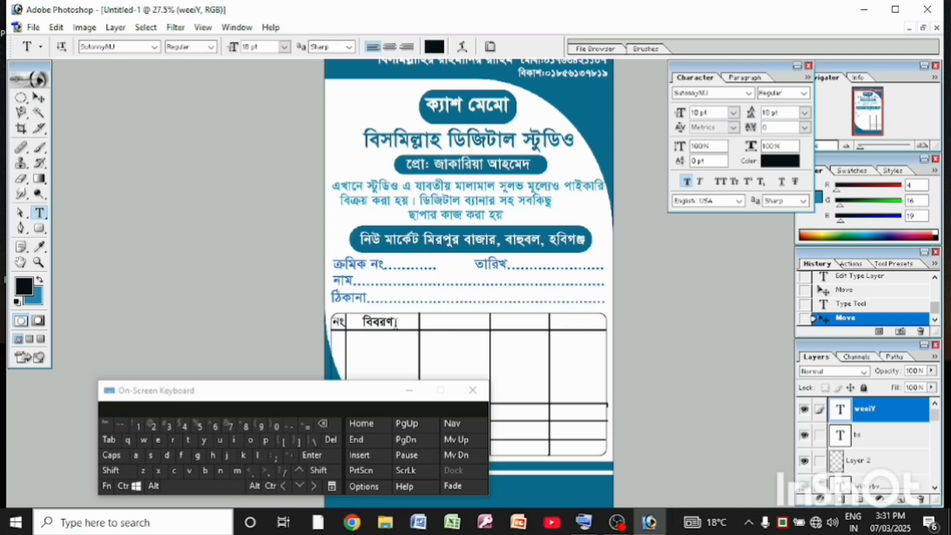
{"action": "left_click", "coordinate": [396, 323]}
{"action": "left_click", "coordinate": [218, 486]}
{"action": "left_click", "coordinate": [218, 486]}
{"action": "left_click", "coordinate": [219, 486]}
{"action": "left_click", "coordinate": [175, 441]}
{"action": "left_click", "coordinate": [168, 457]}
{"action": "left_click", "coordinate": [191, 471]}
{"action": "left_click", "coordinate": [236, 473]}
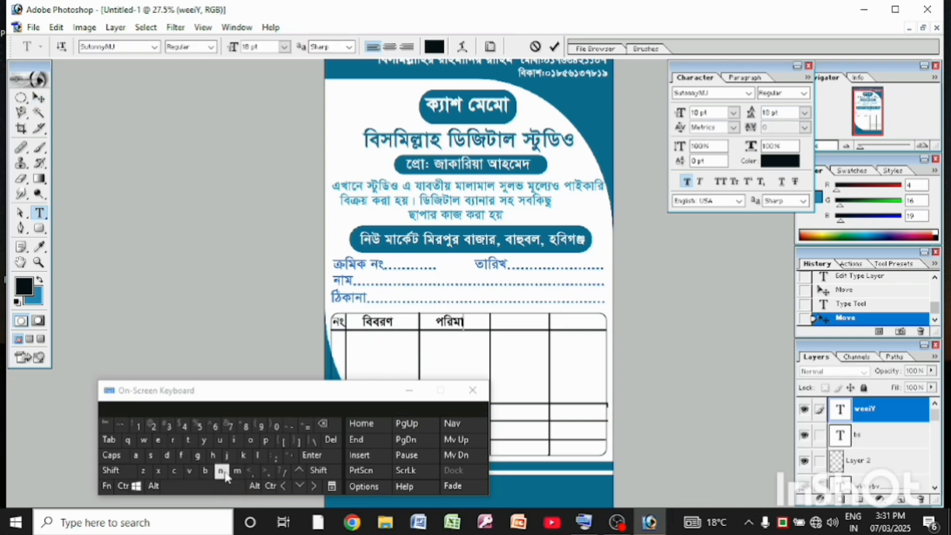
{"action": "left_click", "coordinate": [191, 472]}
{"action": "left_click", "coordinate": [323, 424]}
{"action": "left_click", "coordinate": [129, 470]}
{"action": "left_click", "coordinate": [205, 471]}
Continue the heading line with "দর" over the fourth column and "টাকা" over the fifth, spaced to fit
{"action": "left_click", "coordinate": [206, 486]}
{"action": "left_click", "coordinate": [205, 486]}
{"action": "left_click", "coordinate": [206, 486]}
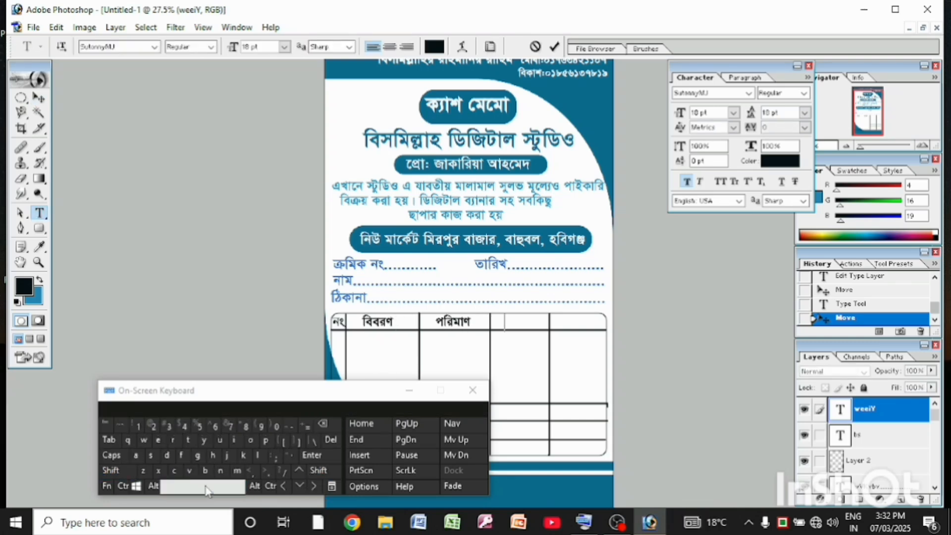
{"action": "left_click", "coordinate": [258, 455]}
{"action": "left_click", "coordinate": [189, 470]}
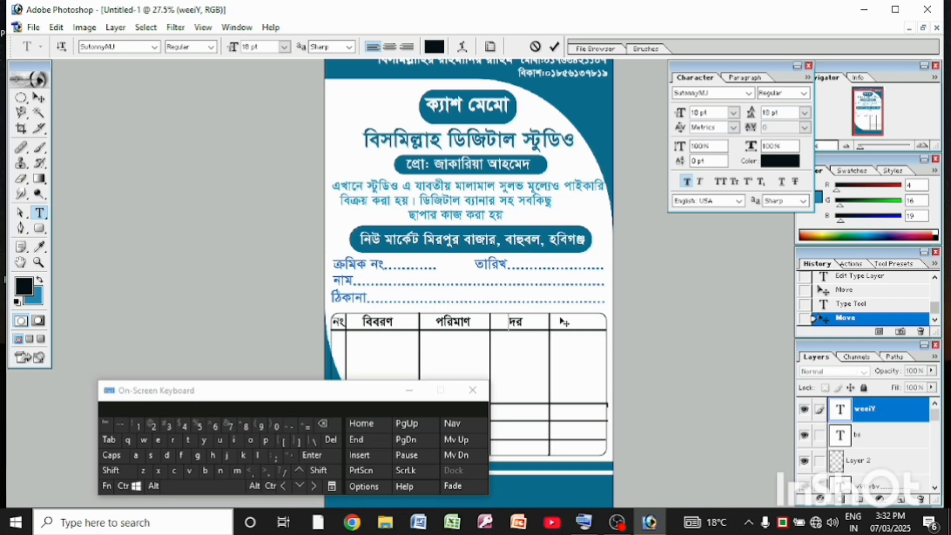
{"action": "left_click", "coordinate": [227, 487]}
{"action": "left_click", "coordinate": [227, 486]}
{"action": "left_click", "coordinate": [188, 440]}
{"action": "left_click", "coordinate": [185, 456]}
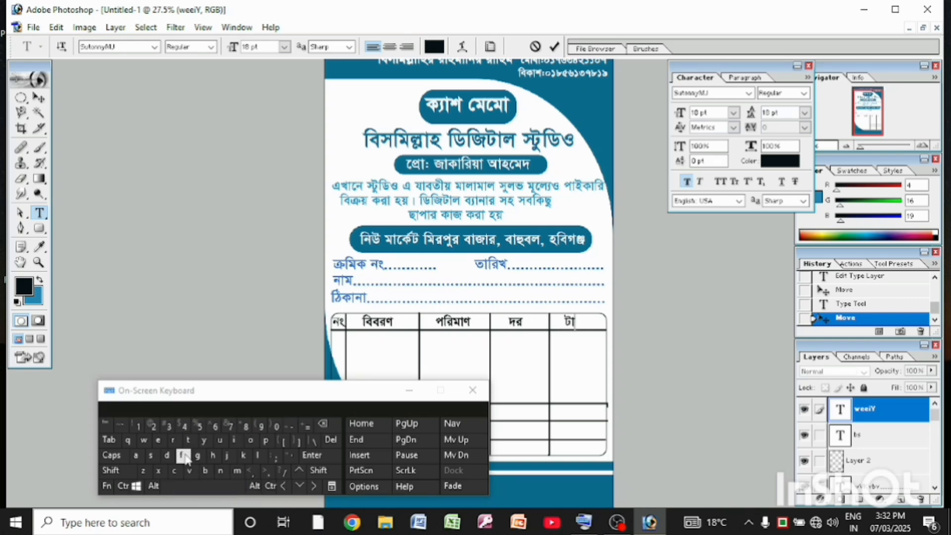
{"action": "left_click", "coordinate": [228, 456]}
{"action": "left_click", "coordinate": [183, 456]}
Add the label "মোট" as new text in the fourth column's uppermost summary row and position it in the cell
{"action": "left_click_drag", "start_coordinate": [270, 390], "coordinate": [171, 370]}
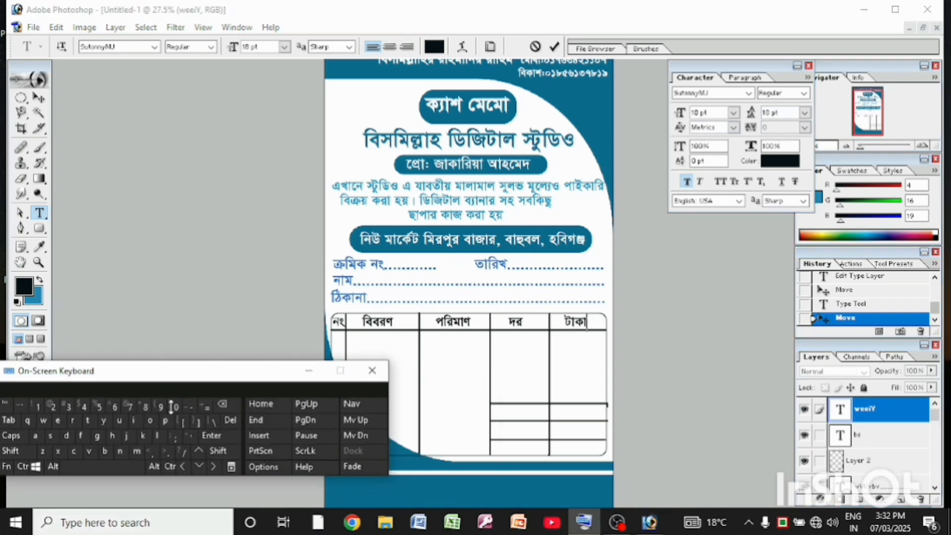
{"action": "left_click", "coordinate": [493, 411]}
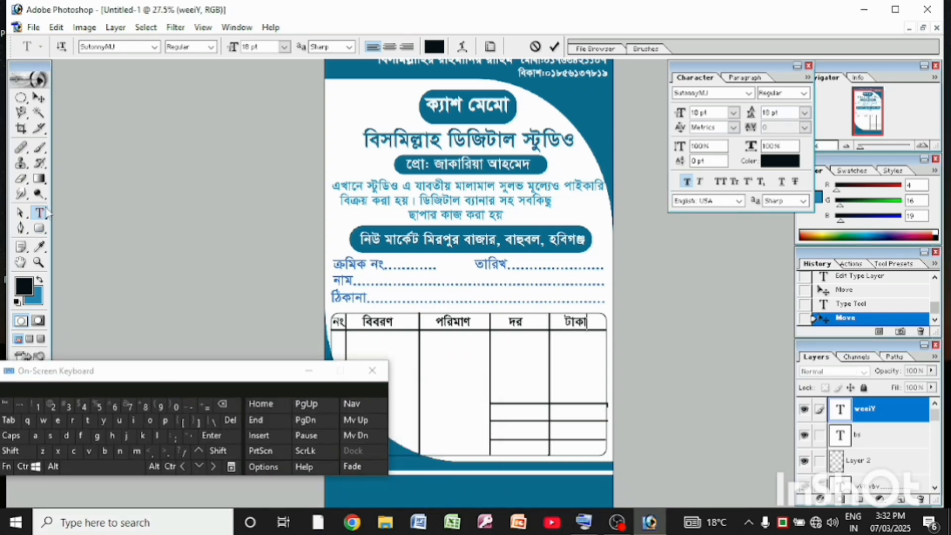
{"action": "left_click", "coordinate": [78, 454]}
{"action": "left_click", "coordinate": [136, 452]}
{"action": "left_click", "coordinate": [80, 437]}
{"action": "left_click", "coordinate": [90, 422]}
{"action": "left_click", "coordinate": [495, 412]}
{"action": "left_click", "coordinate": [131, 468]}
{"action": "left_click", "coordinate": [131, 468]}
{"action": "left_click", "coordinate": [131, 468]}
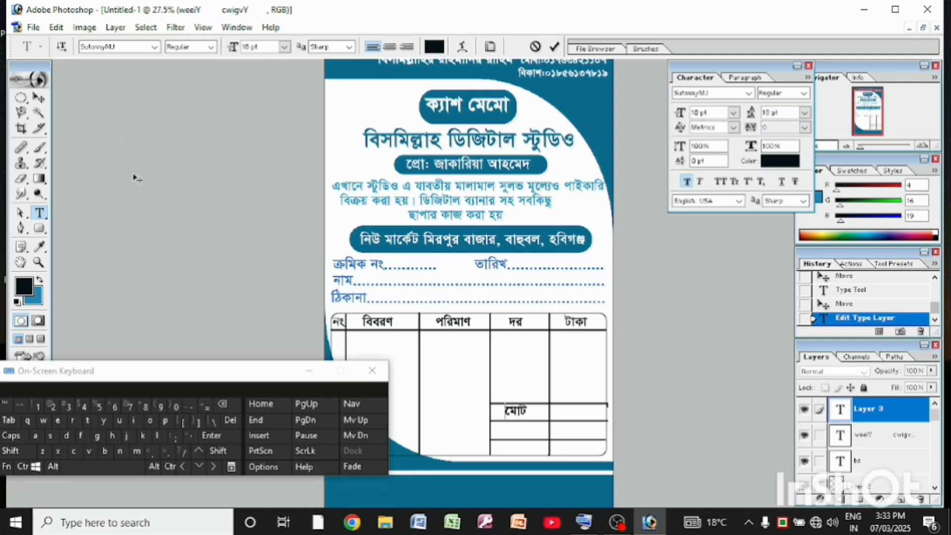
{"action": "left_click", "coordinate": [40, 98]}
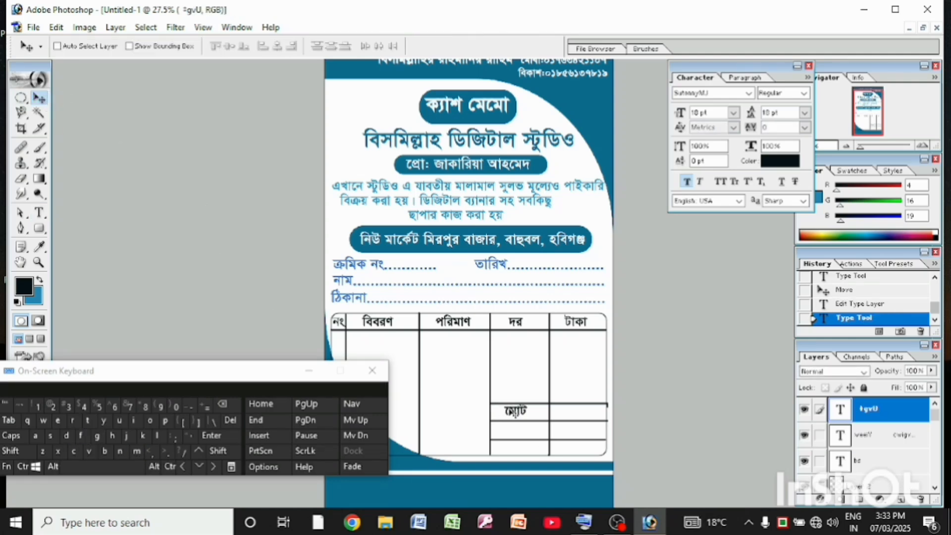
{"action": "left_click_drag", "start_coordinate": [514, 411], "coordinate": [516, 412]}
Add the label "জমা" in the summary row below "মোট" and position it within the cell
{"action": "left_click", "coordinate": [39, 213]}
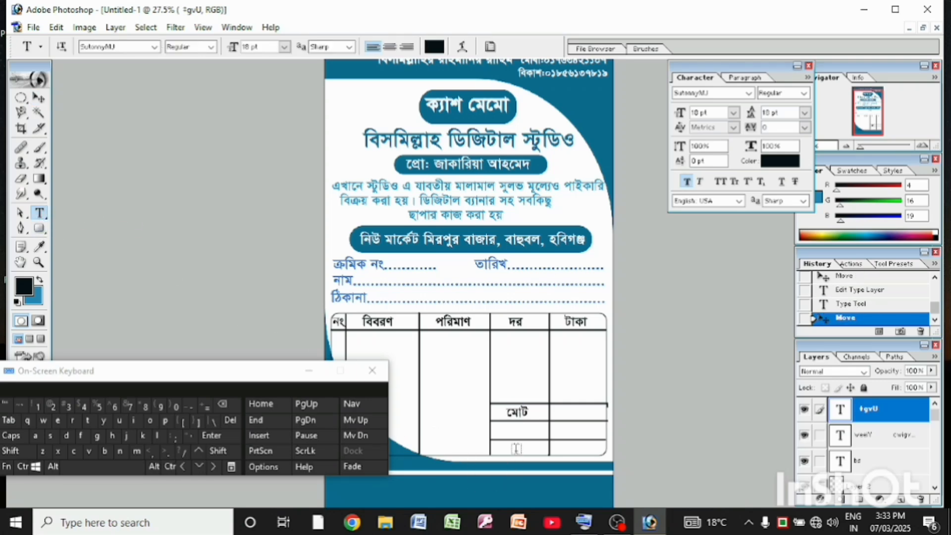
{"action": "left_click", "coordinate": [507, 433]}
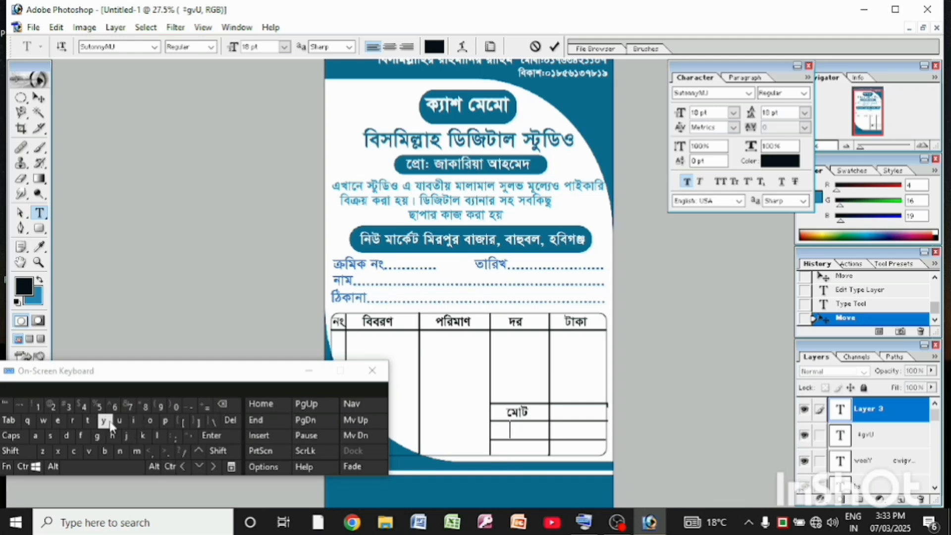
{"action": "left_click", "coordinate": [128, 435]}
{"action": "left_click", "coordinate": [137, 451]}
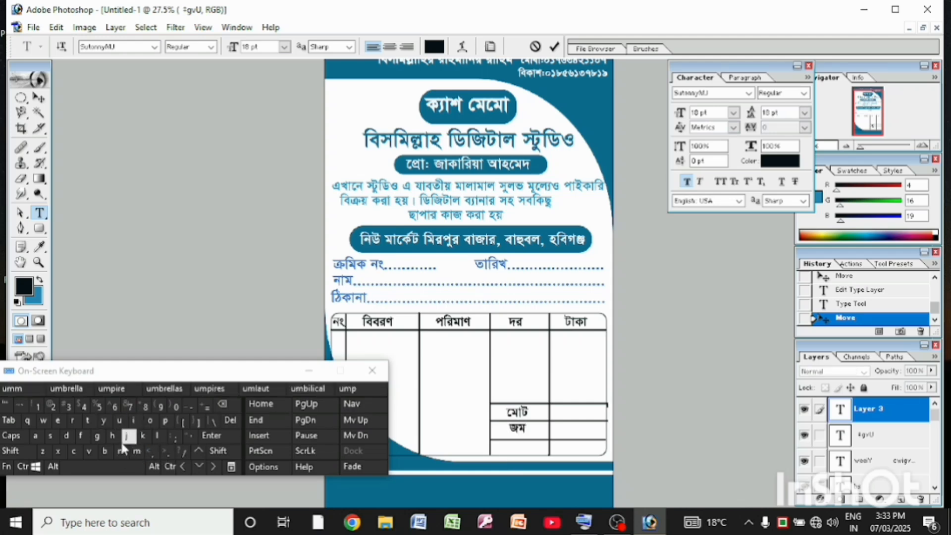
{"action": "left_click", "coordinate": [81, 436]}
{"action": "left_click", "coordinate": [39, 98]}
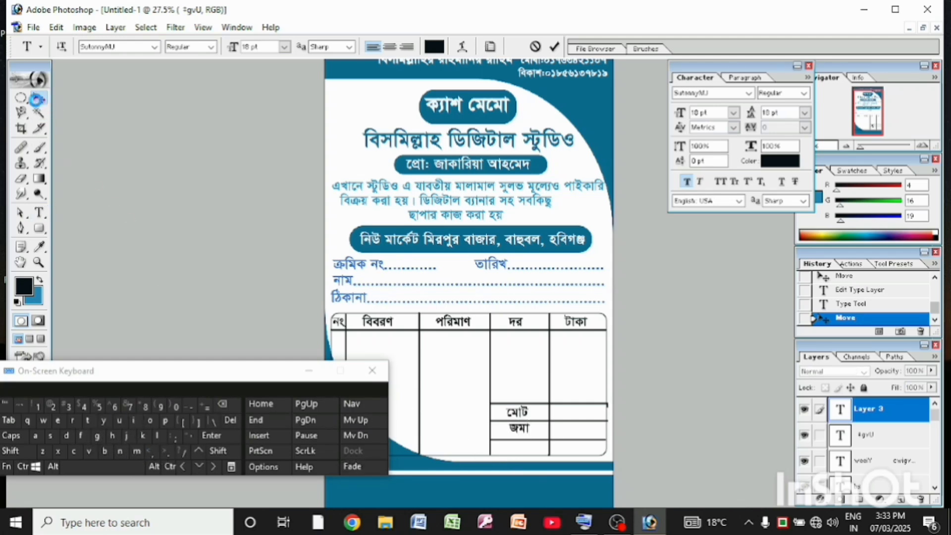
{"action": "left_click_drag", "start_coordinate": [517, 434], "coordinate": [512, 434]}
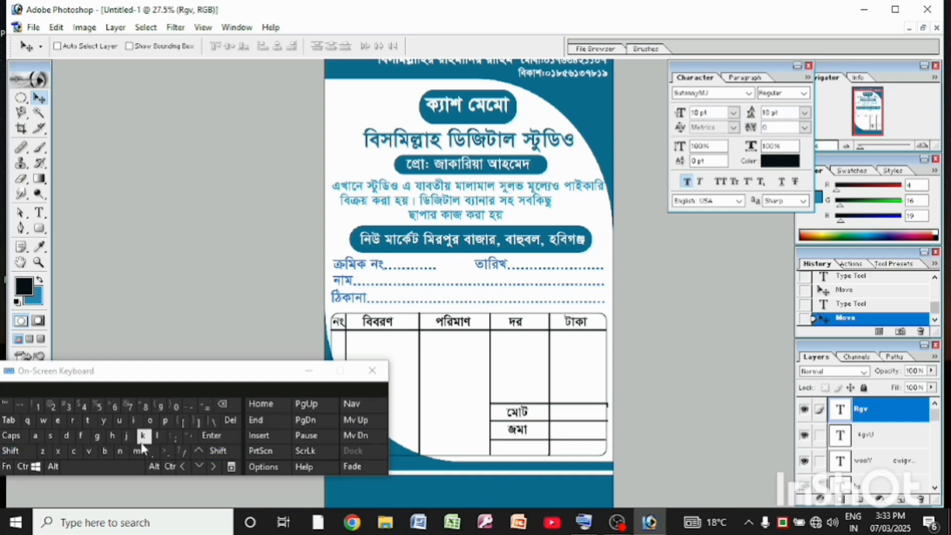
Add the label "বাকি" as new text in the summary row below "জমা" and position it within the cell
{"action": "left_click", "coordinate": [39, 214]}
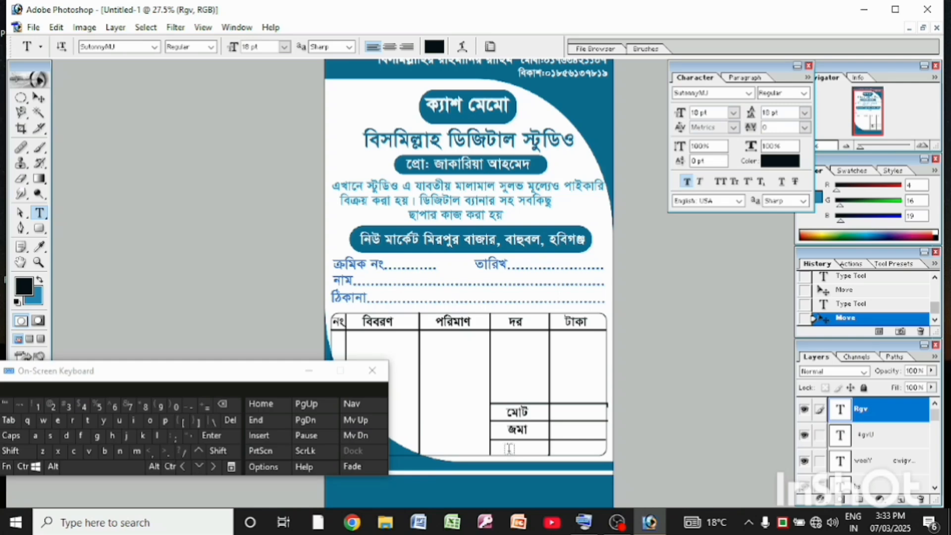
{"action": "left_click", "coordinate": [509, 448]}
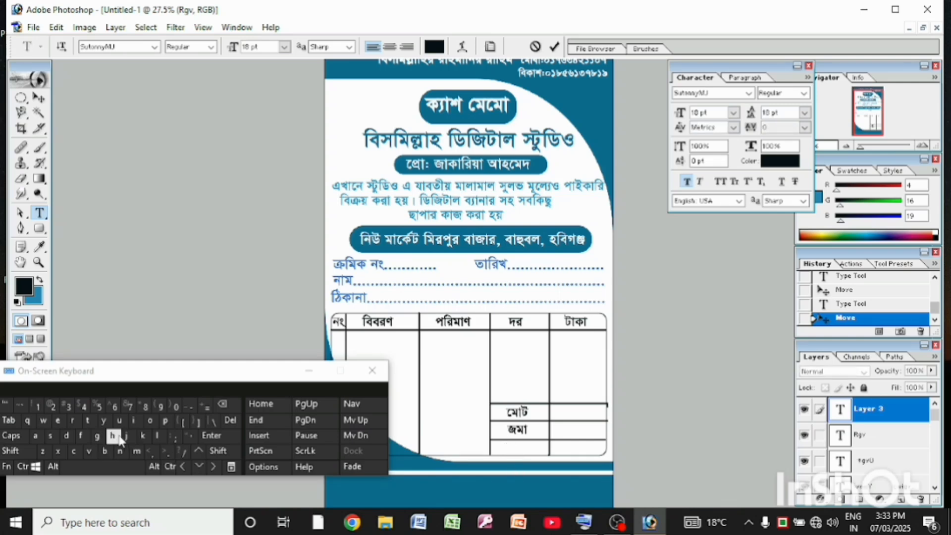
{"action": "type", "text": "ev"}
{"action": "left_click", "coordinate": [66, 441]}
{"action": "left_click", "coordinate": [126, 440]}
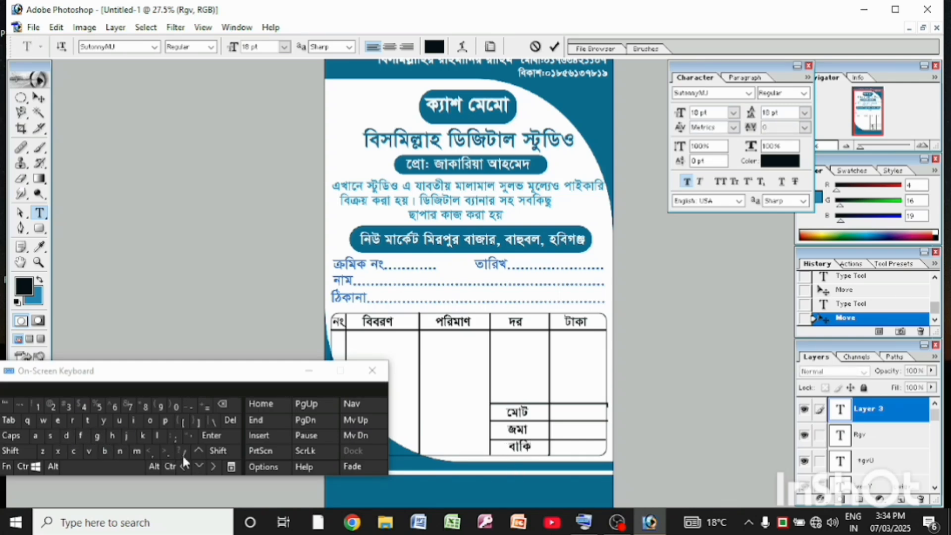
{"action": "left_click", "coordinate": [39, 98]}
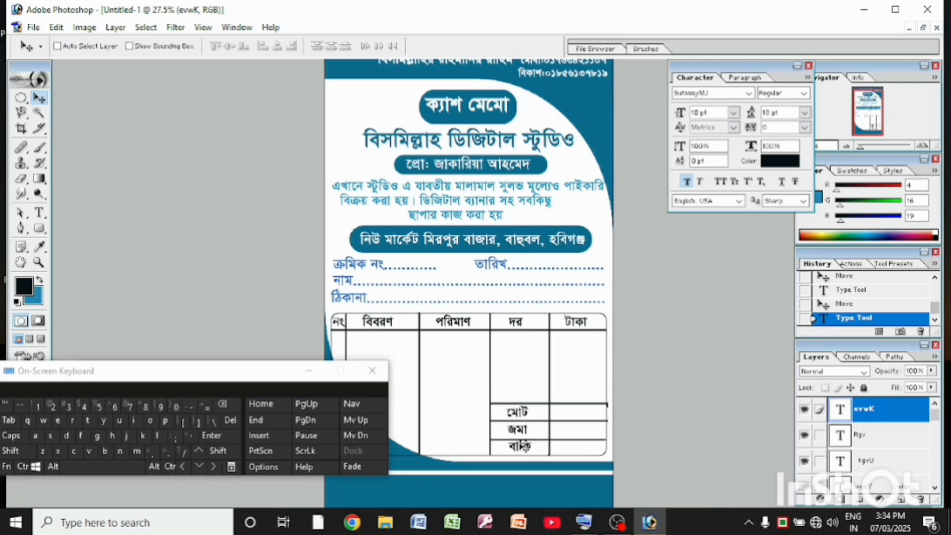
{"action": "left_click_drag", "start_coordinate": [521, 444], "coordinate": [517, 445]}
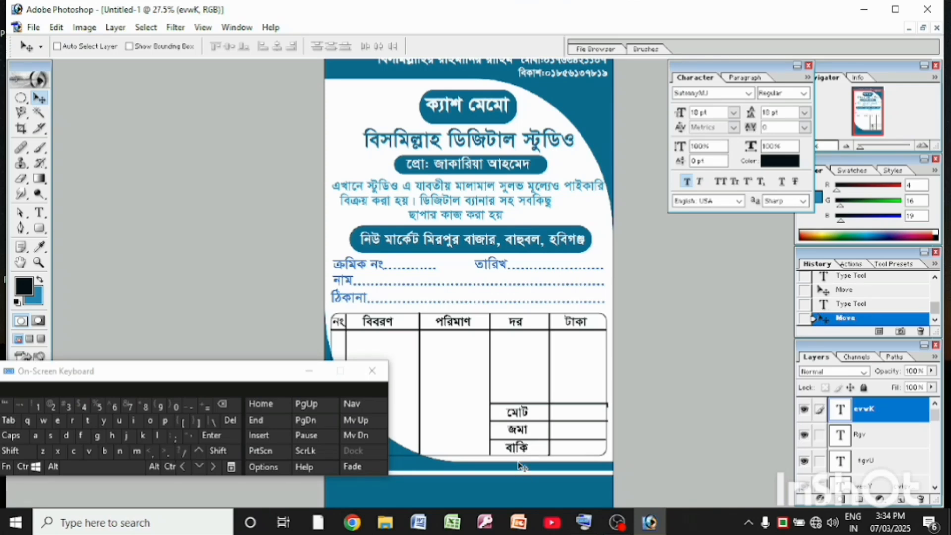
Move the on-screen keyboard off the memo page and close it
{"action": "left_click", "coordinate": [264, 368]}
{"action": "left_click_drag", "start_coordinate": [266, 373], "coordinate": [134, 421]}
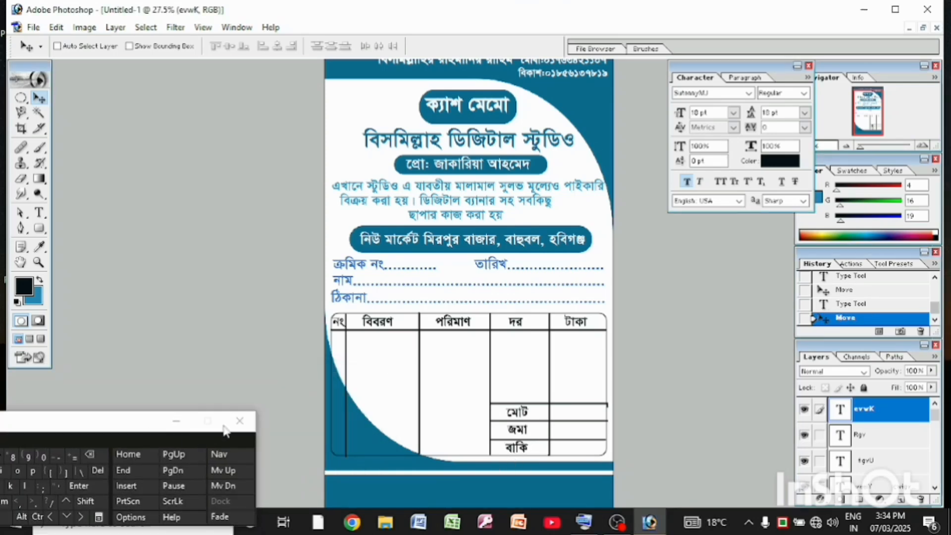
{"action": "left_click", "coordinate": [240, 421]}
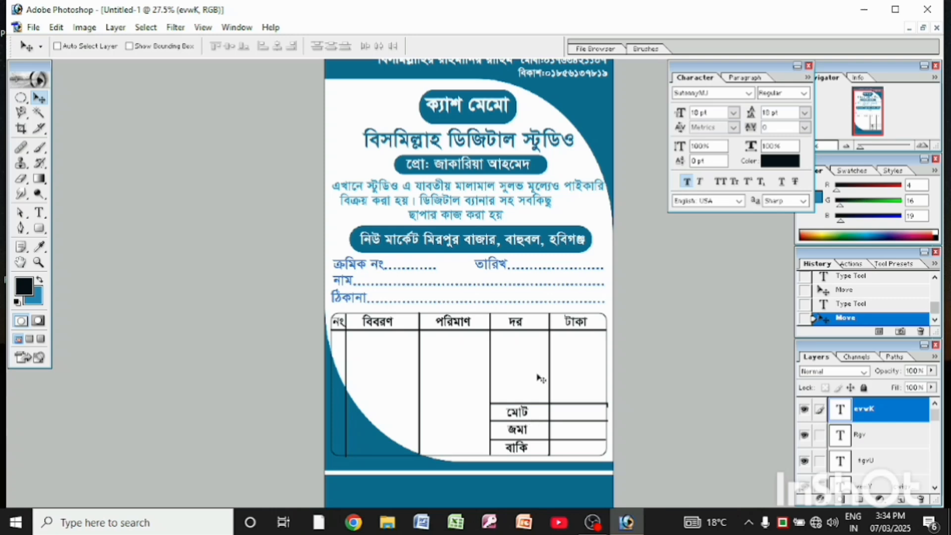
Save the memo as the JPEG "Untitled-1 copy.jpg" in Pictures, replacing the existing file, with Maximum quality 12 and Baseline ("Standard") format
{"action": "key", "text": "ctrl+minus"}
{"action": "key", "text": "ctrl+minus"}
{"action": "key", "text": "ctrl+minus"}
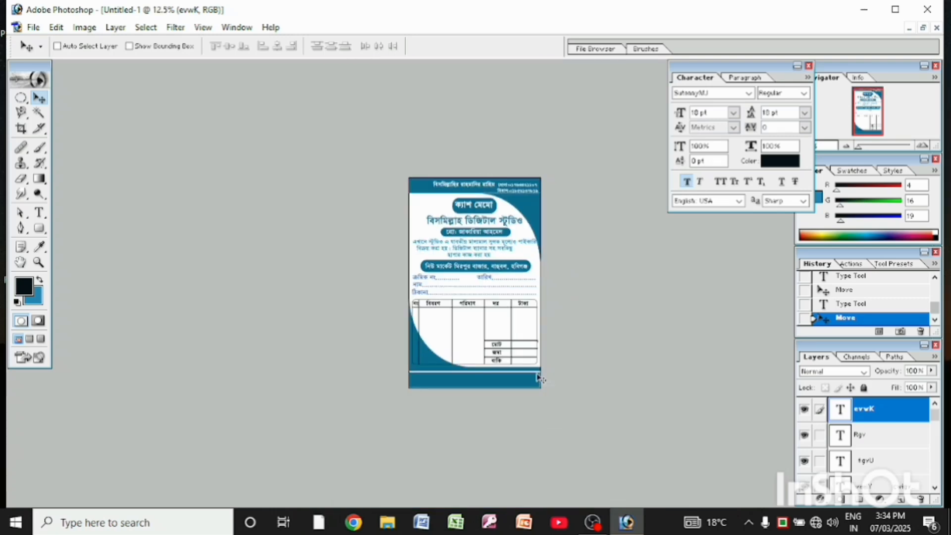
{"action": "key", "text": "ctrl+plus"}
{"action": "key", "text": "ctrl+plus"}
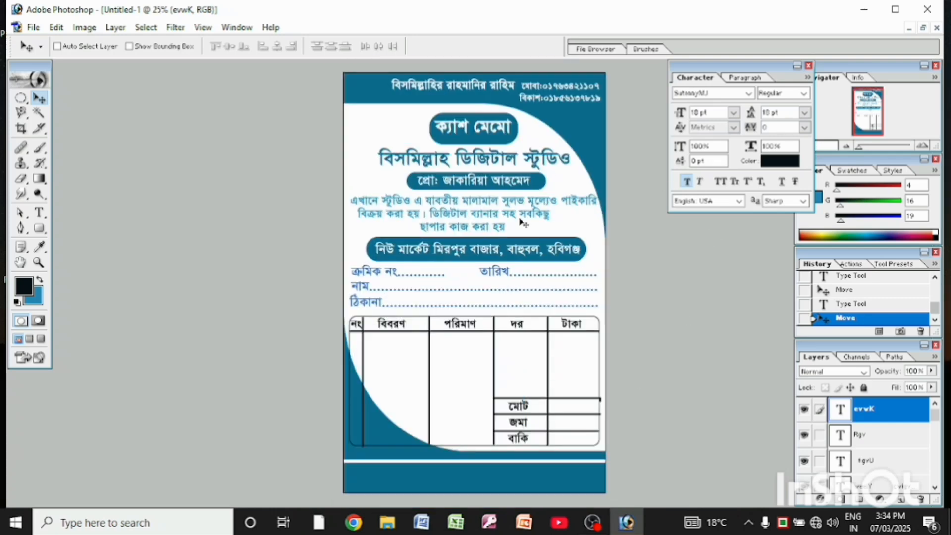
{"action": "left_click", "coordinate": [34, 27]}
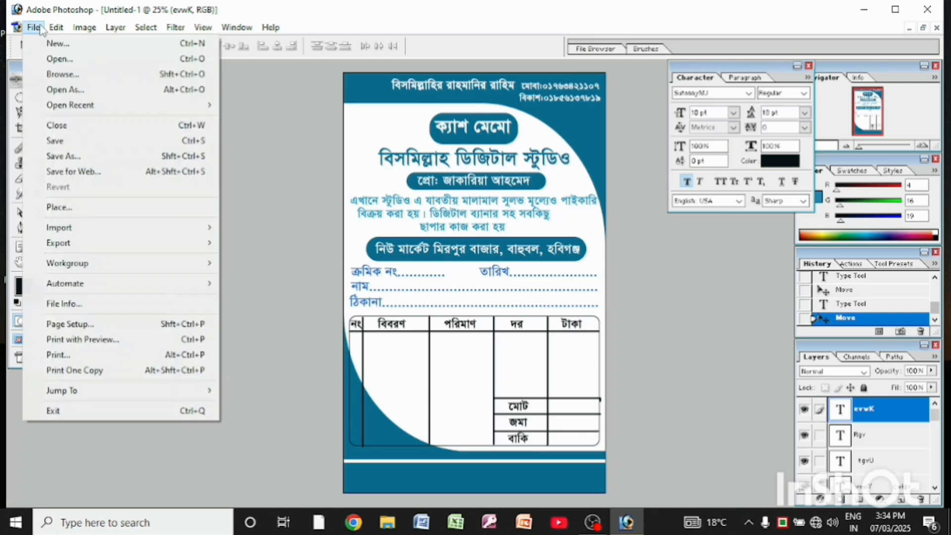
{"action": "left_click", "coordinate": [65, 157]}
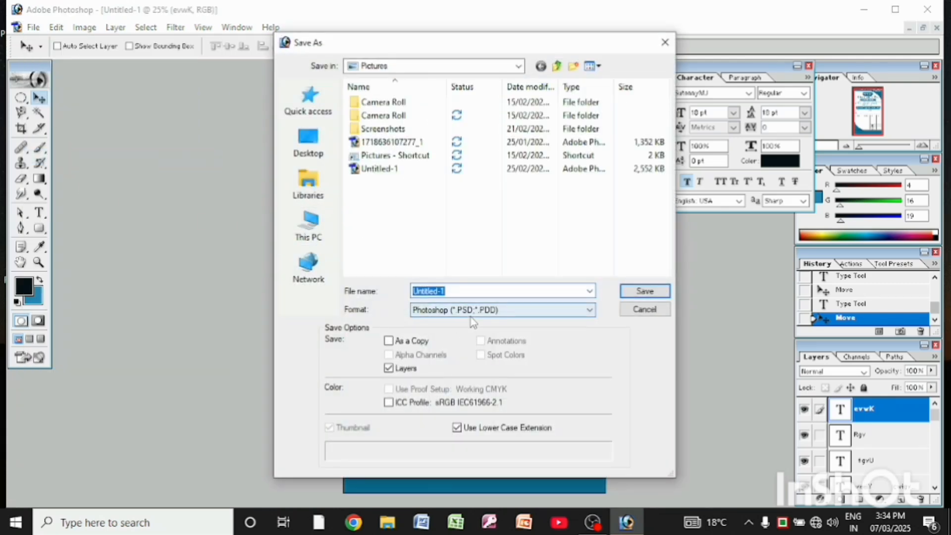
{"action": "left_click", "coordinate": [470, 310]}
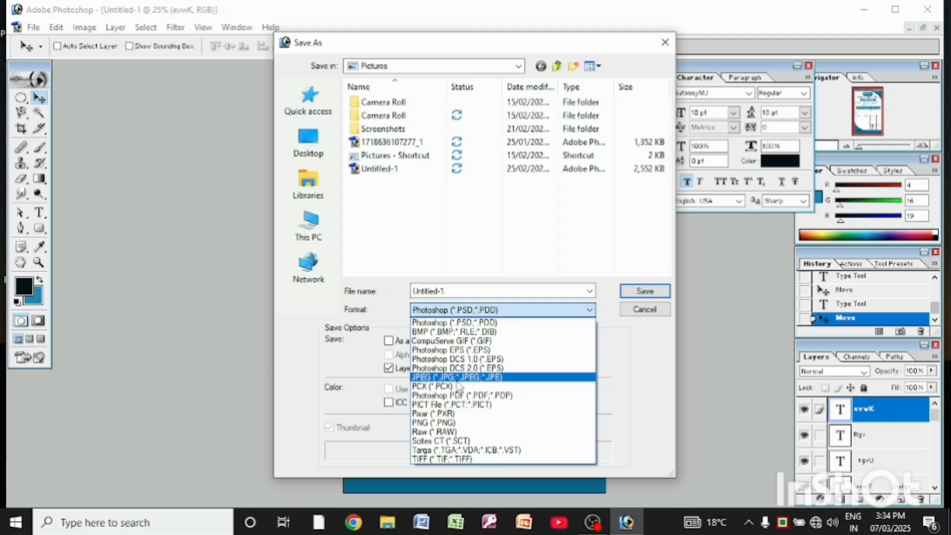
{"action": "left_click", "coordinate": [456, 377]}
{"action": "left_click", "coordinate": [630, 297]}
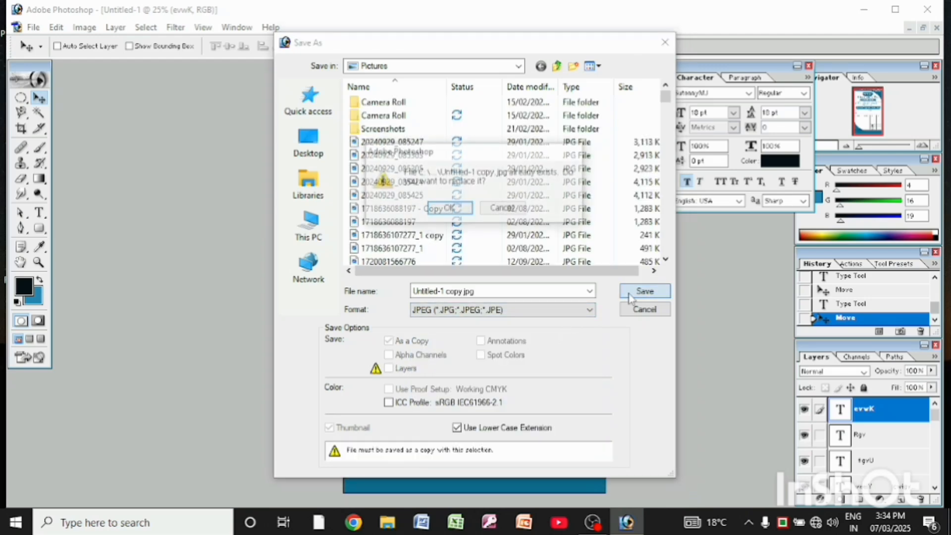
{"action": "left_click", "coordinate": [463, 208]}
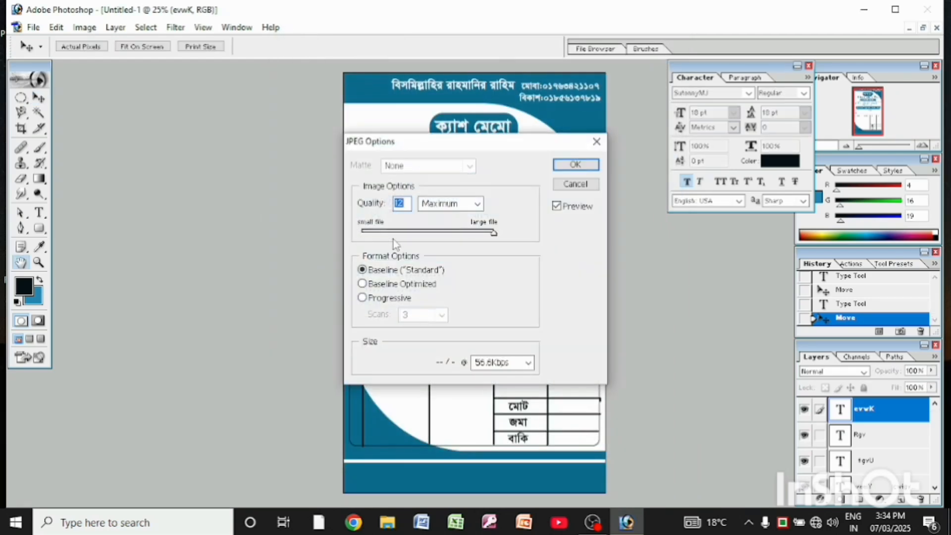
{"action": "key", "text": "Return"}
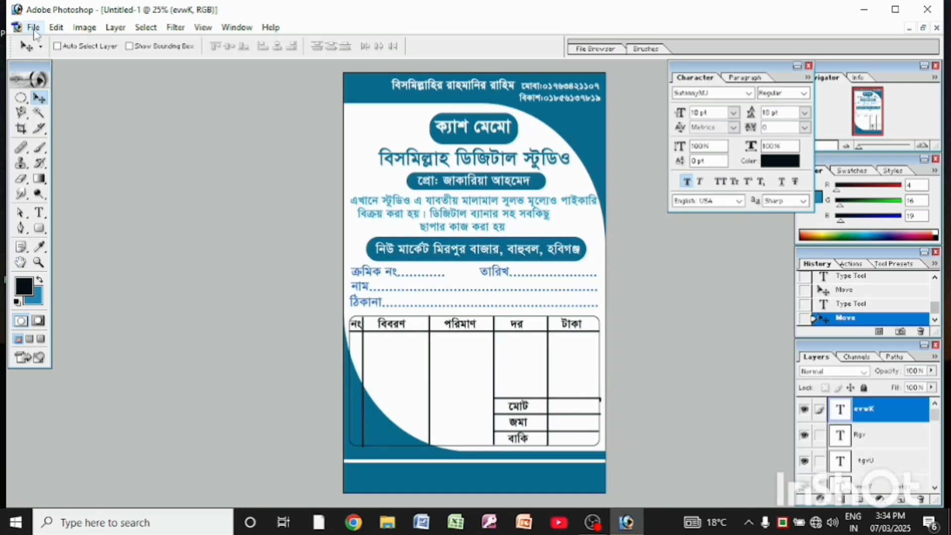
Print one copy of the memo to the Fax printer with the print range set to All
{"action": "left_click", "coordinate": [33, 27]}
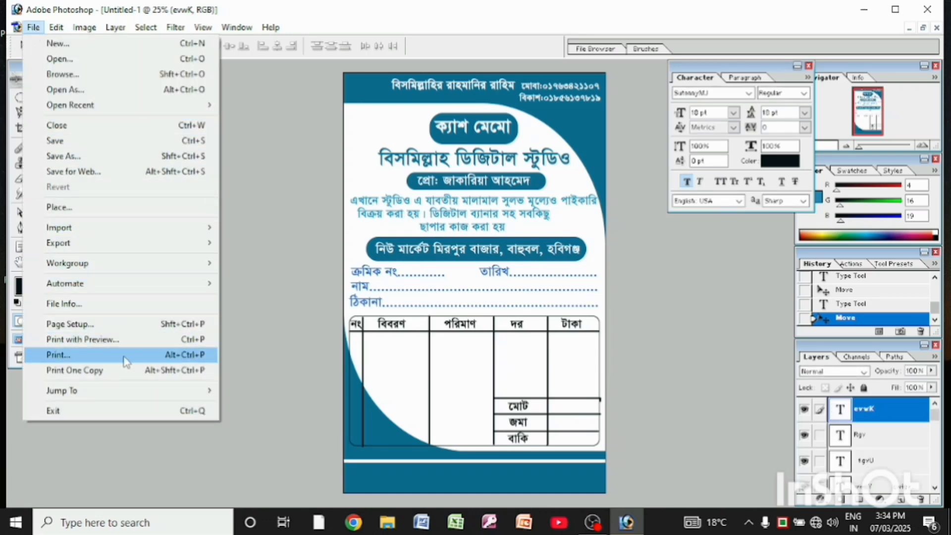
{"action": "left_click", "coordinate": [126, 356]}
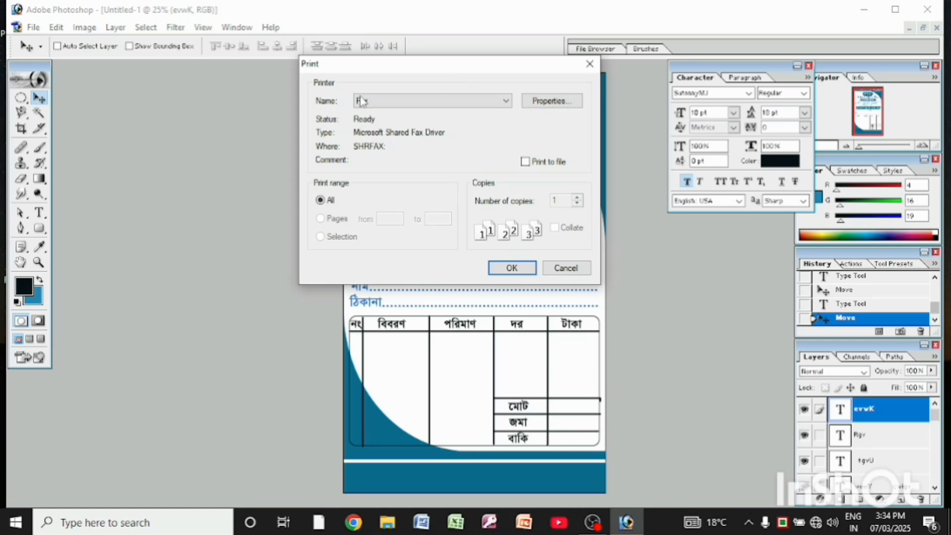
{"action": "left_click", "coordinate": [511, 268]}
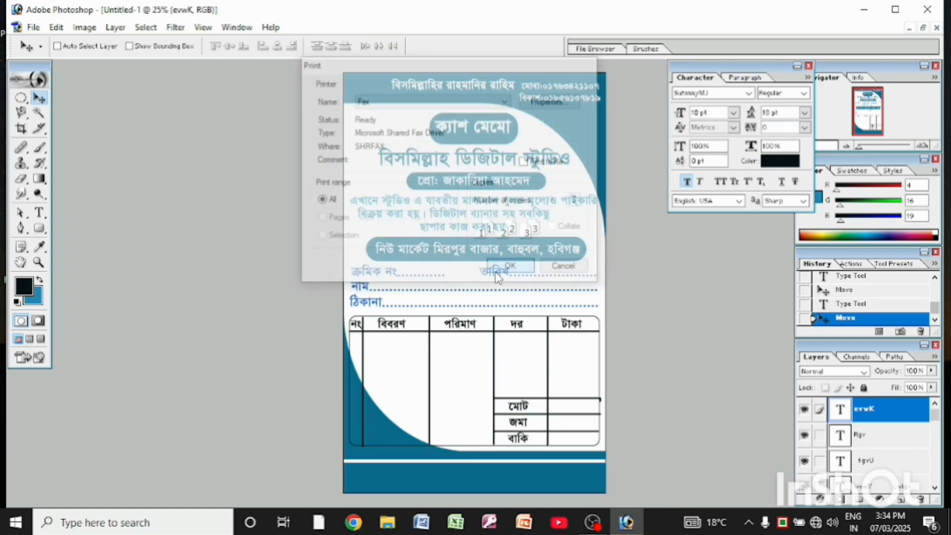